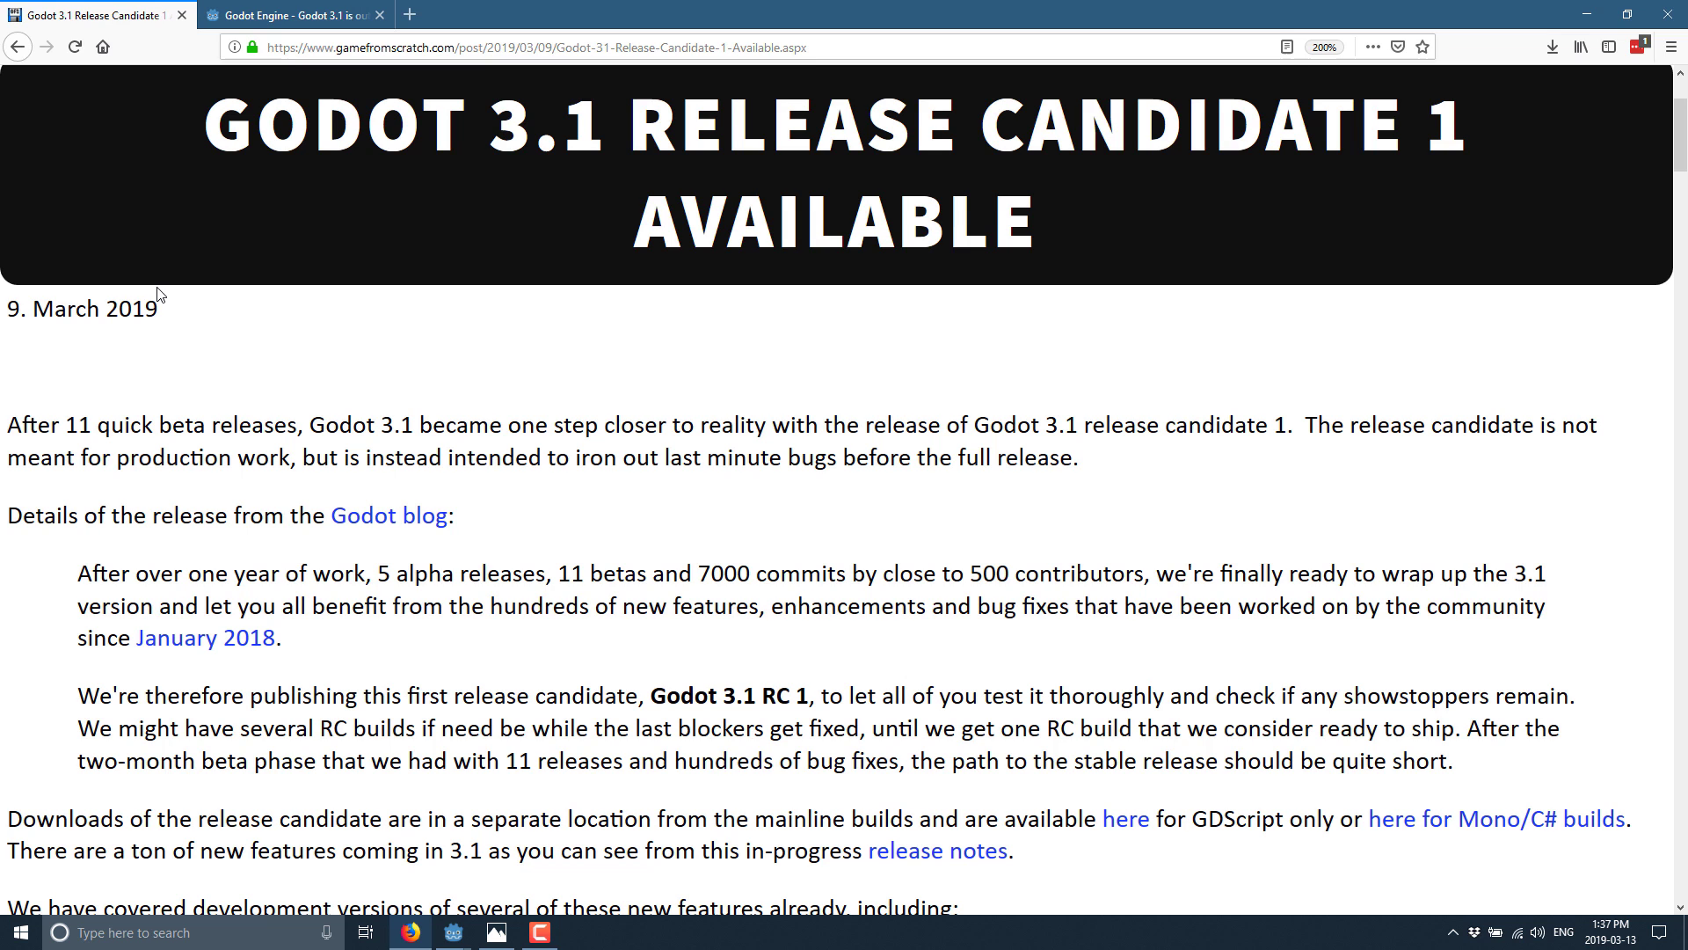
Switch from the gamefromscratch tab to the godotengine.org 'Godot 3.1 released' article.
{"action": "key", "text": "ctrl+Tab"}
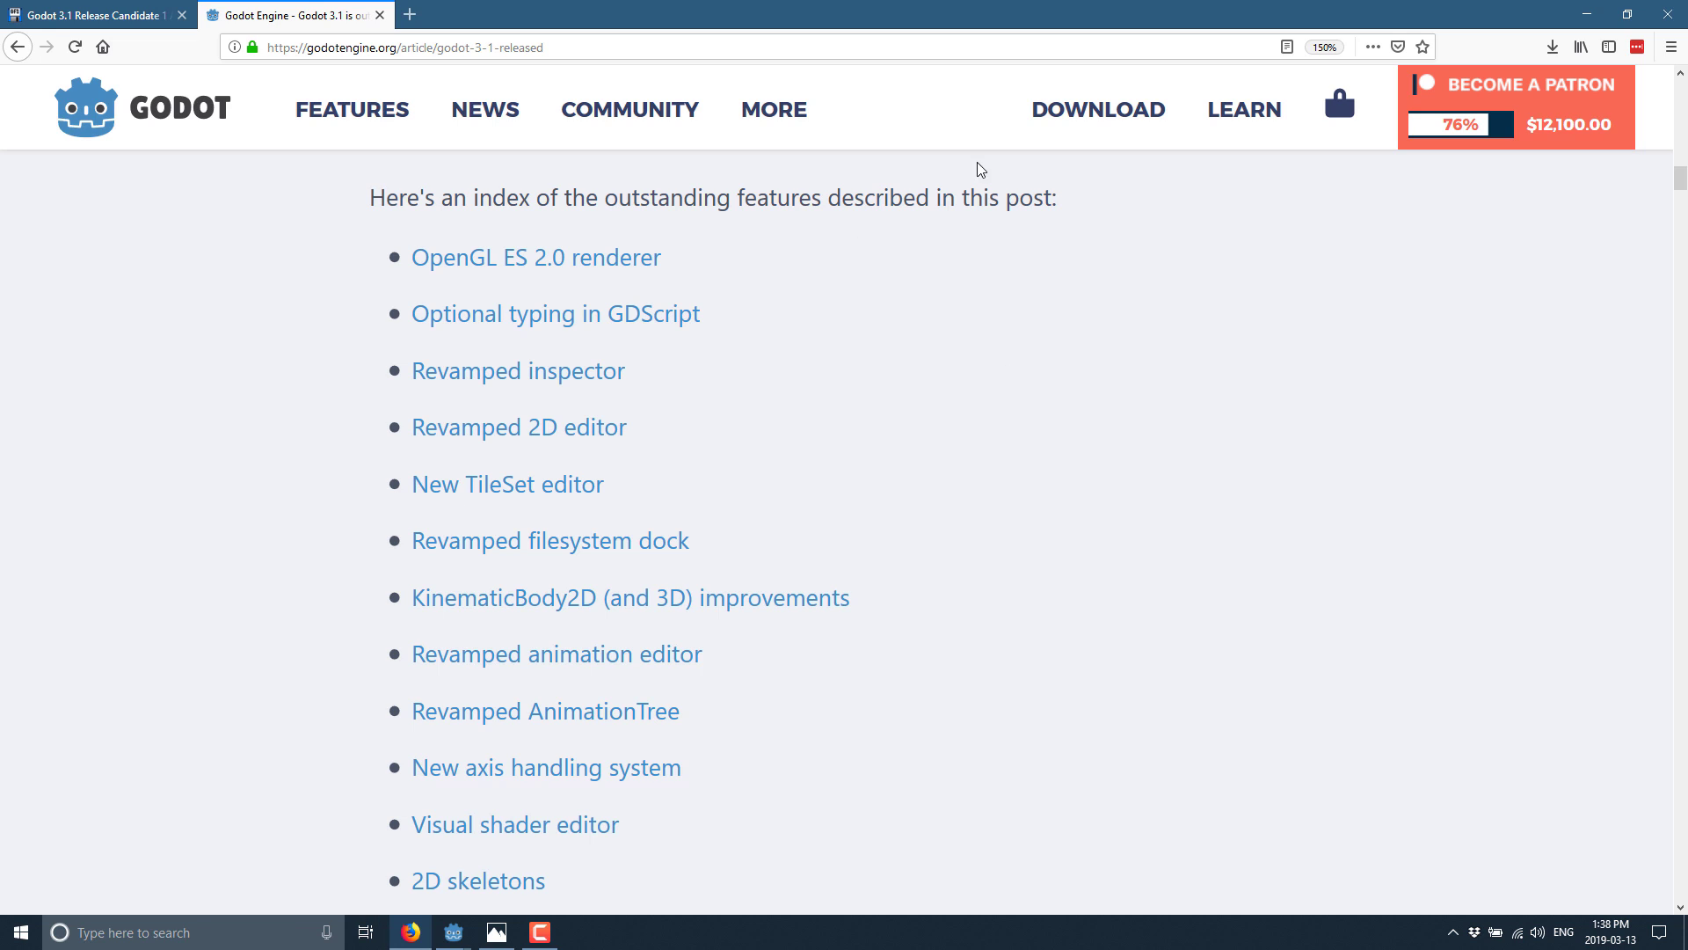
Browse the Godot 3.1 Windows downloads and requirements, then return to the AirCombat editor window.
{"action": "left_click", "coordinate": [1101, 120]}
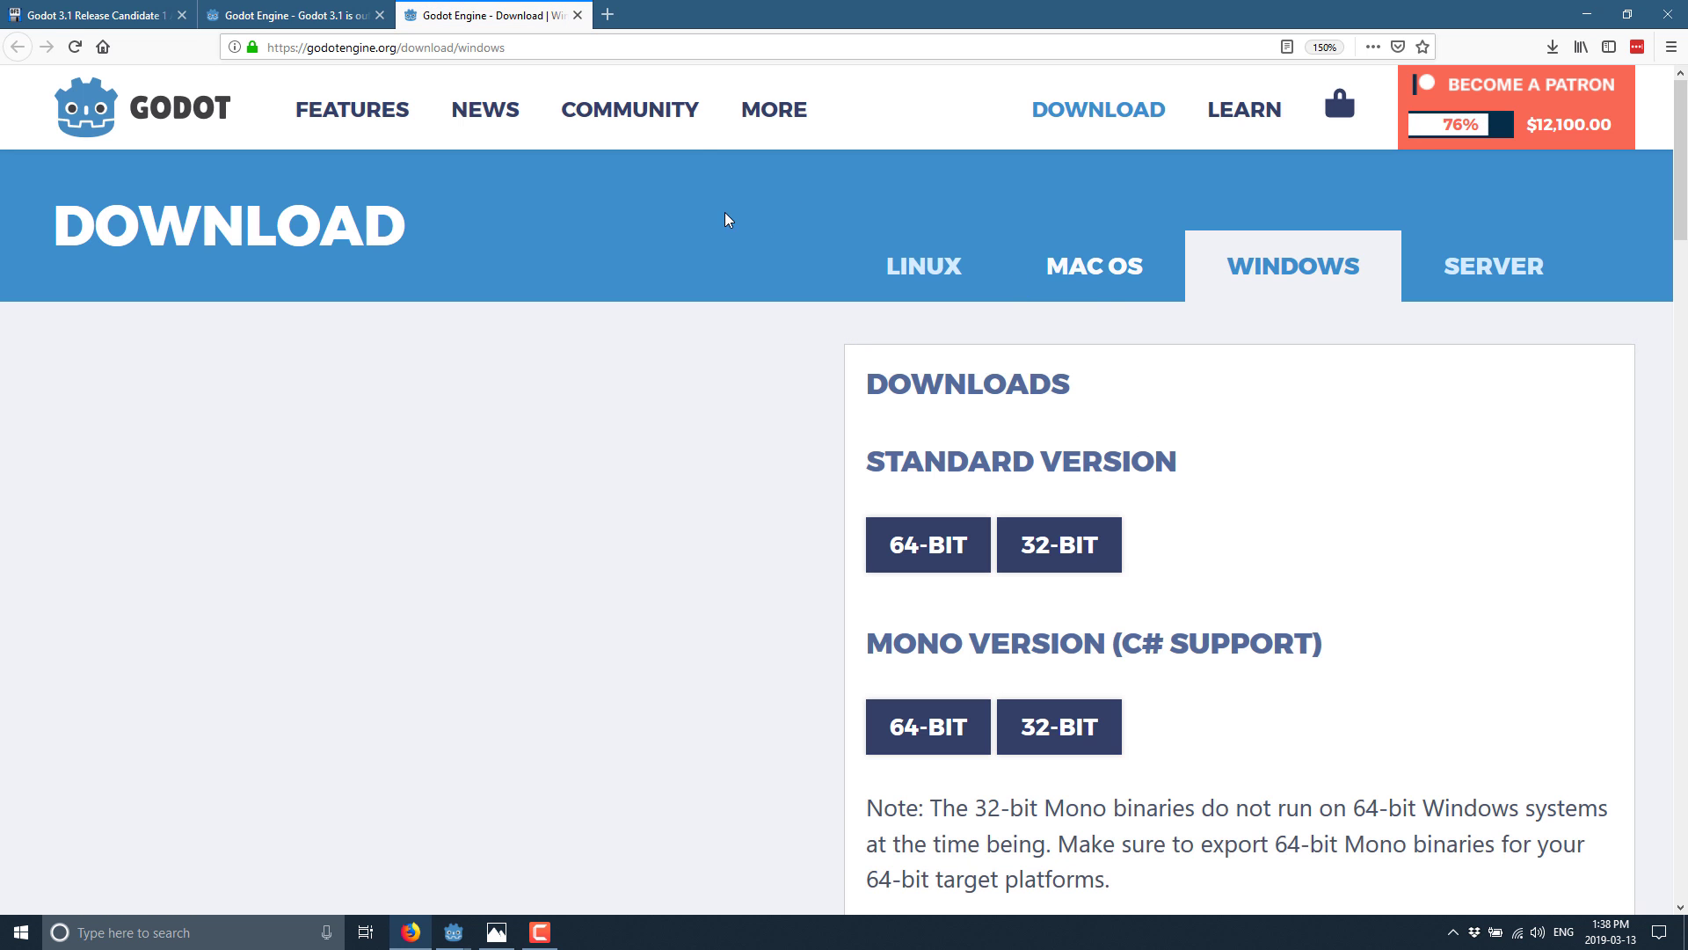
{"action": "scroll", "coordinate": [607, 613], "scroll_direction": "down", "scroll_amount": 8}
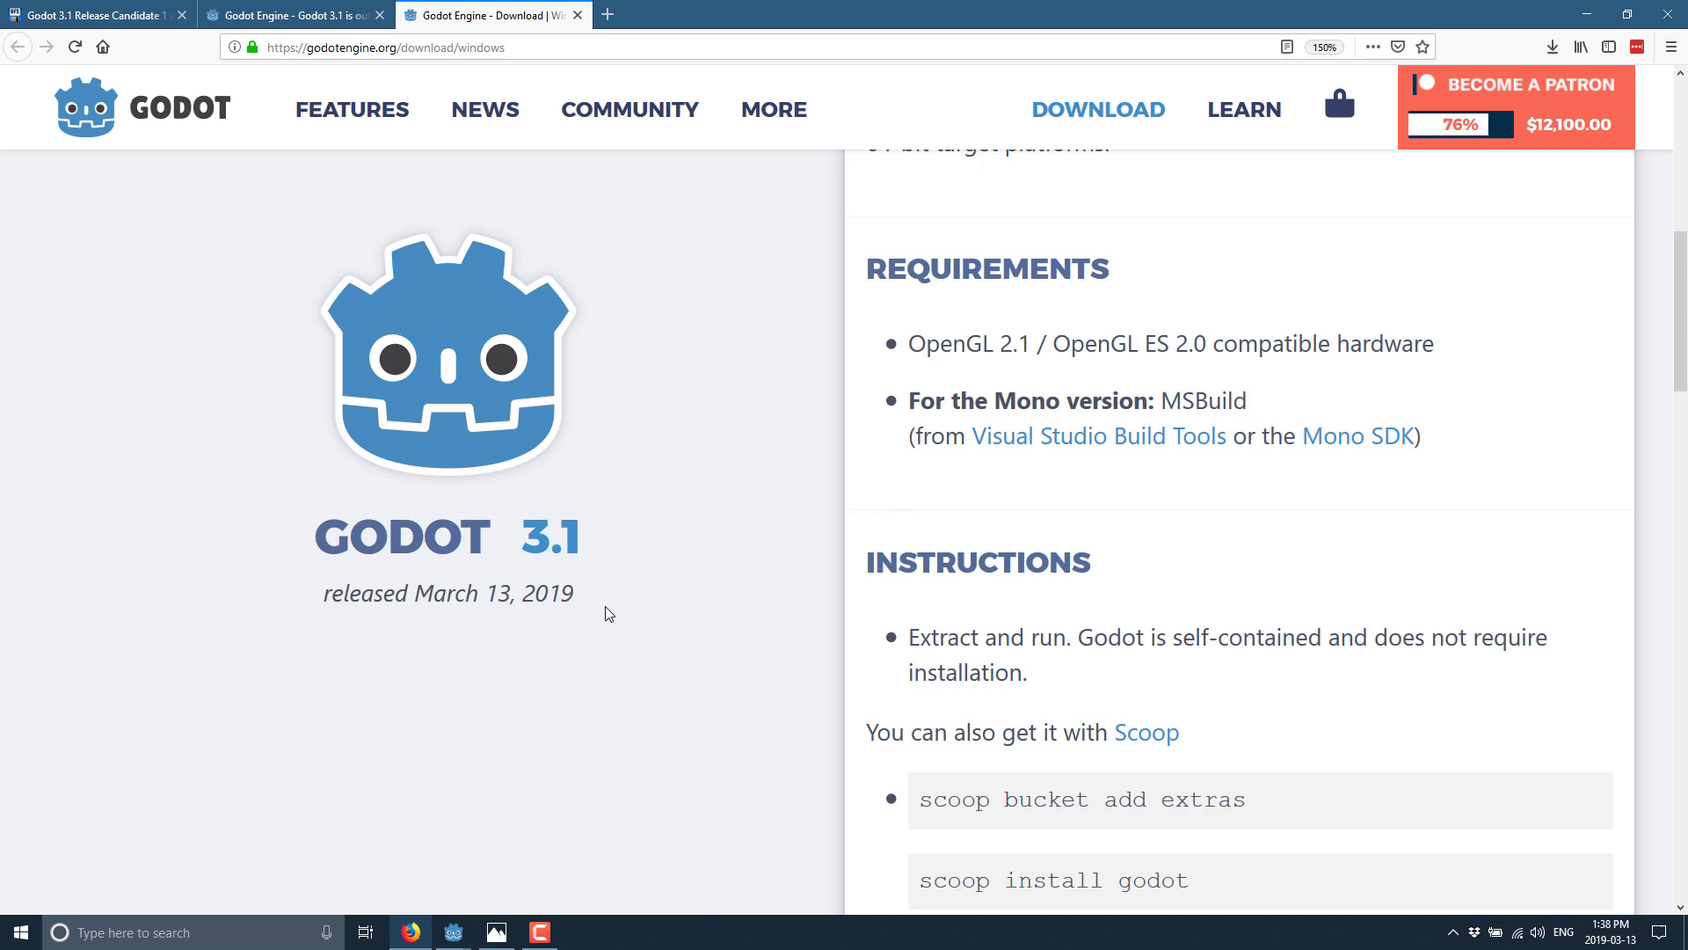
{"action": "scroll", "coordinate": [606, 613], "scroll_direction": "down", "scroll_amount": 1}
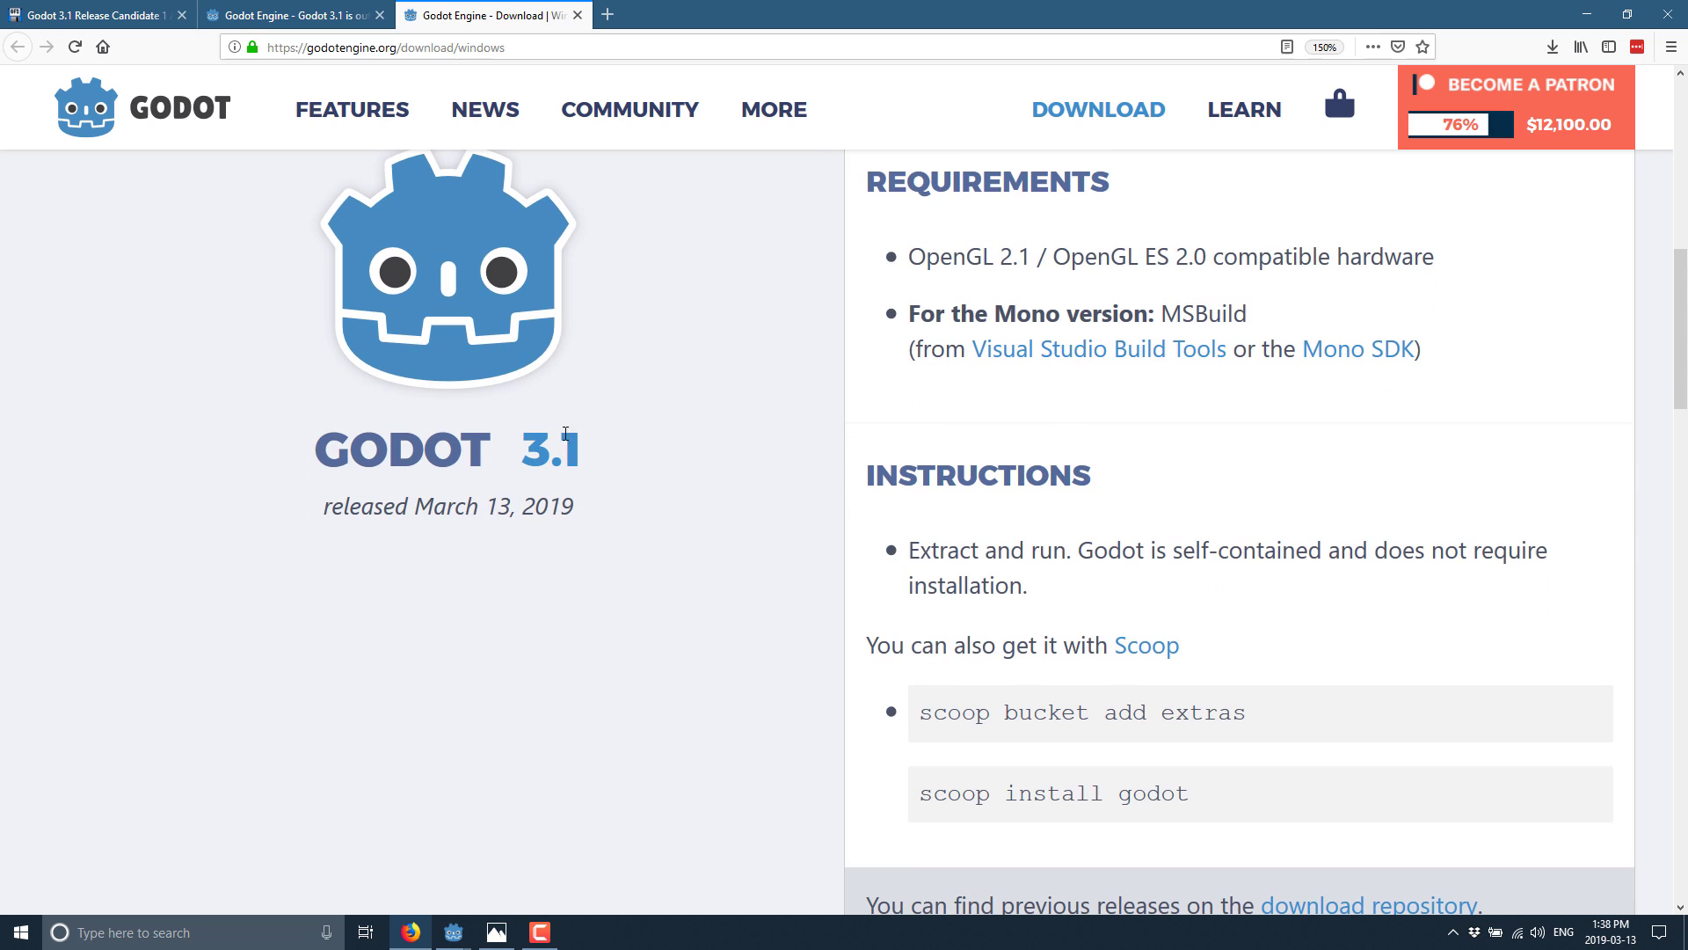
{"action": "scroll", "coordinate": [920, 453], "scroll_direction": "up", "scroll_amount": 3}
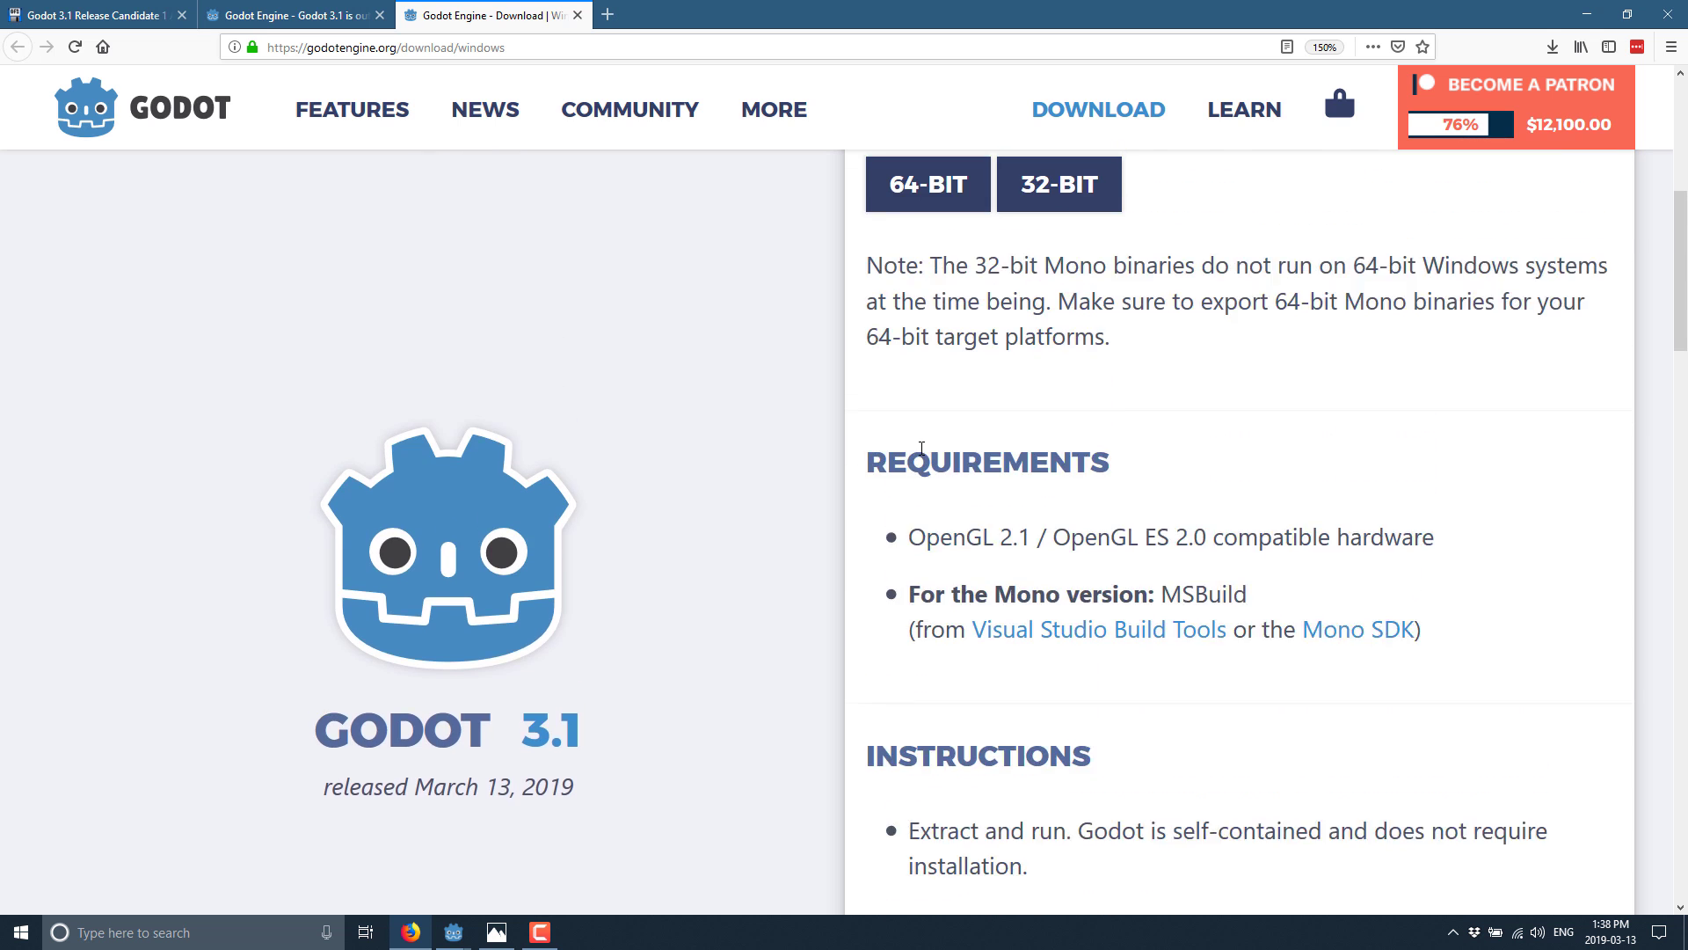
{"action": "scroll", "coordinate": [922, 449], "scroll_direction": "up", "scroll_amount": 6}
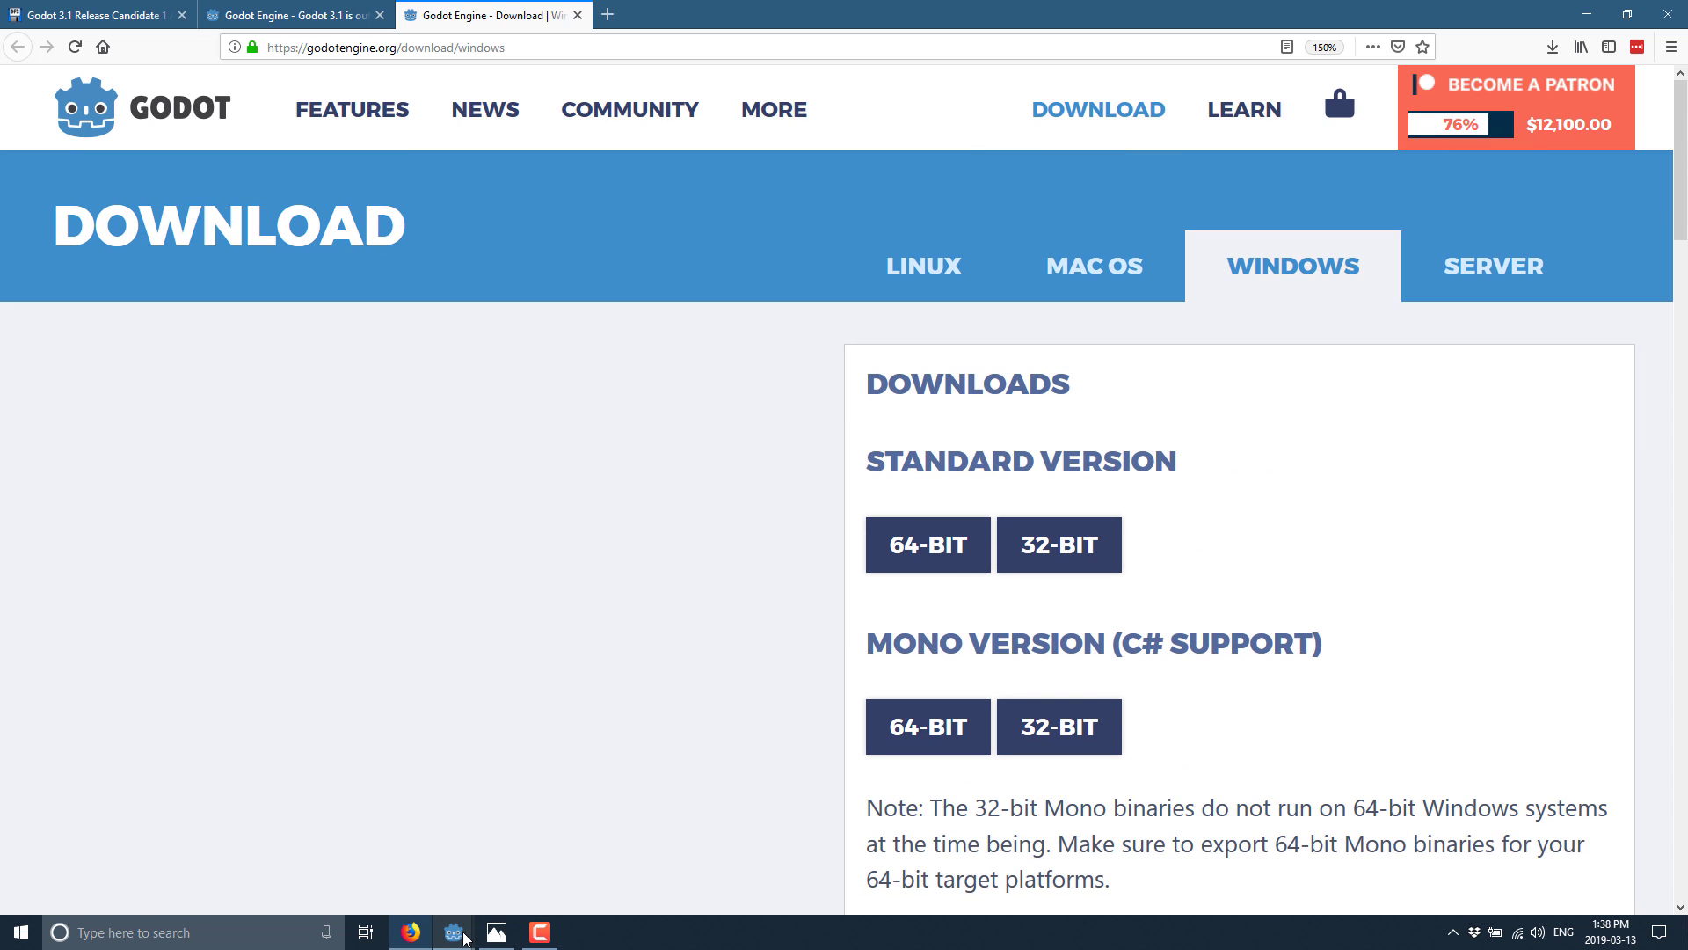
{"action": "mouse_move", "coordinate": [464, 940]}
{"action": "left_click", "coordinate": [521, 873]}
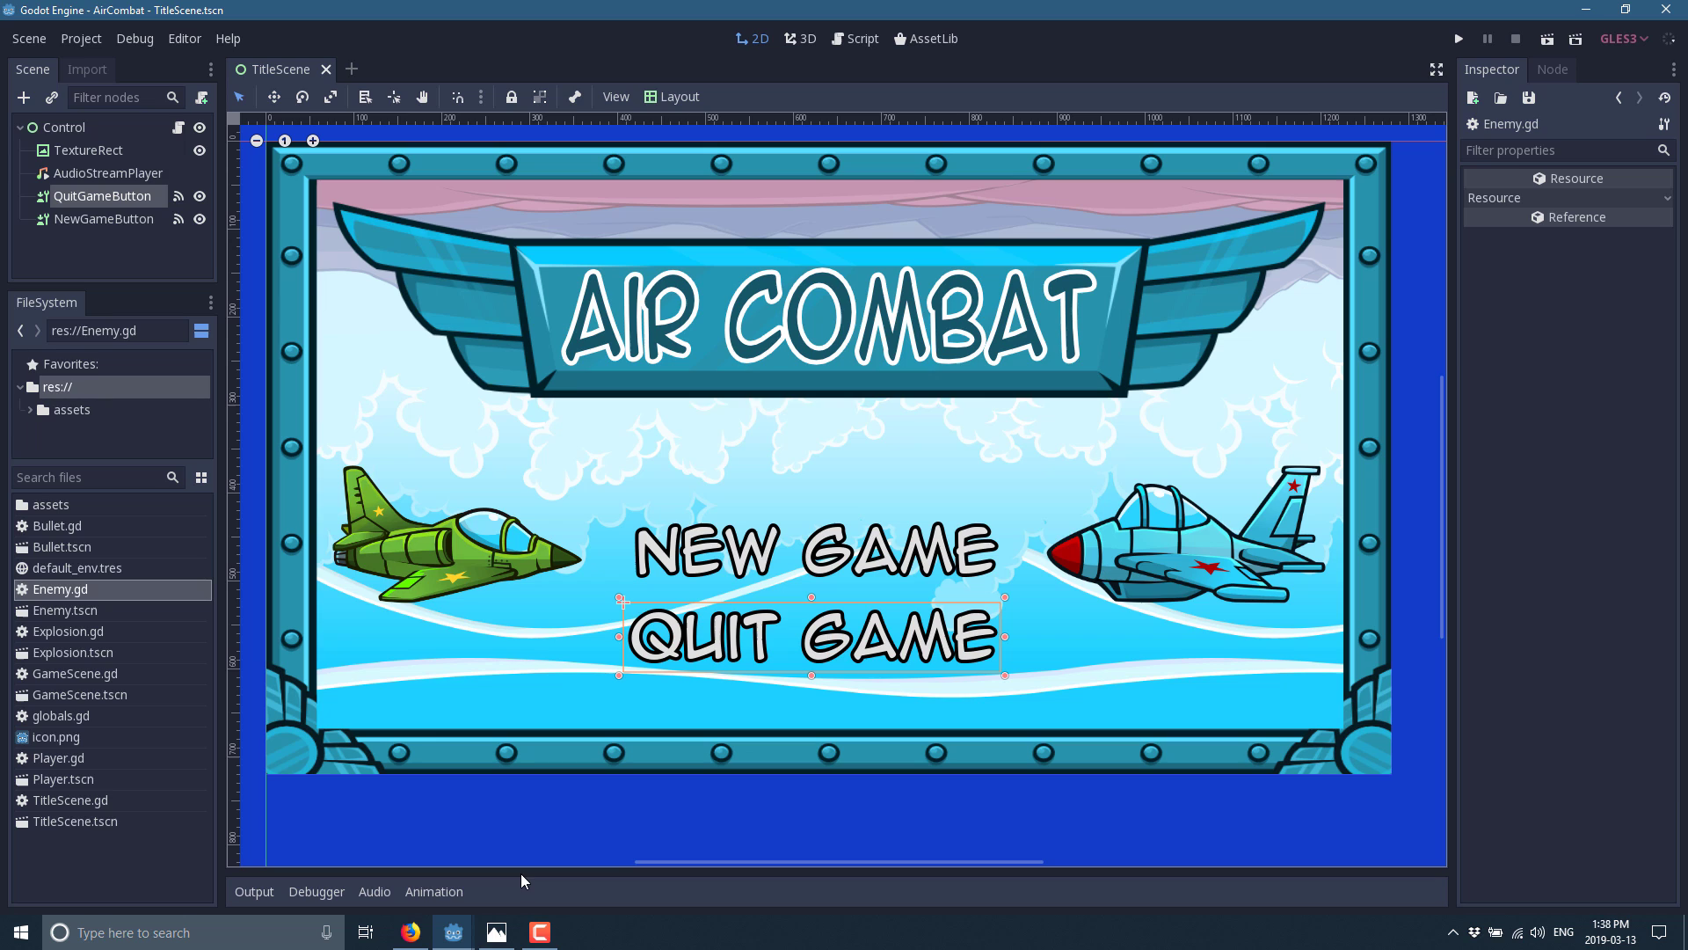
{"action": "left_click", "coordinate": [1643, 40]}
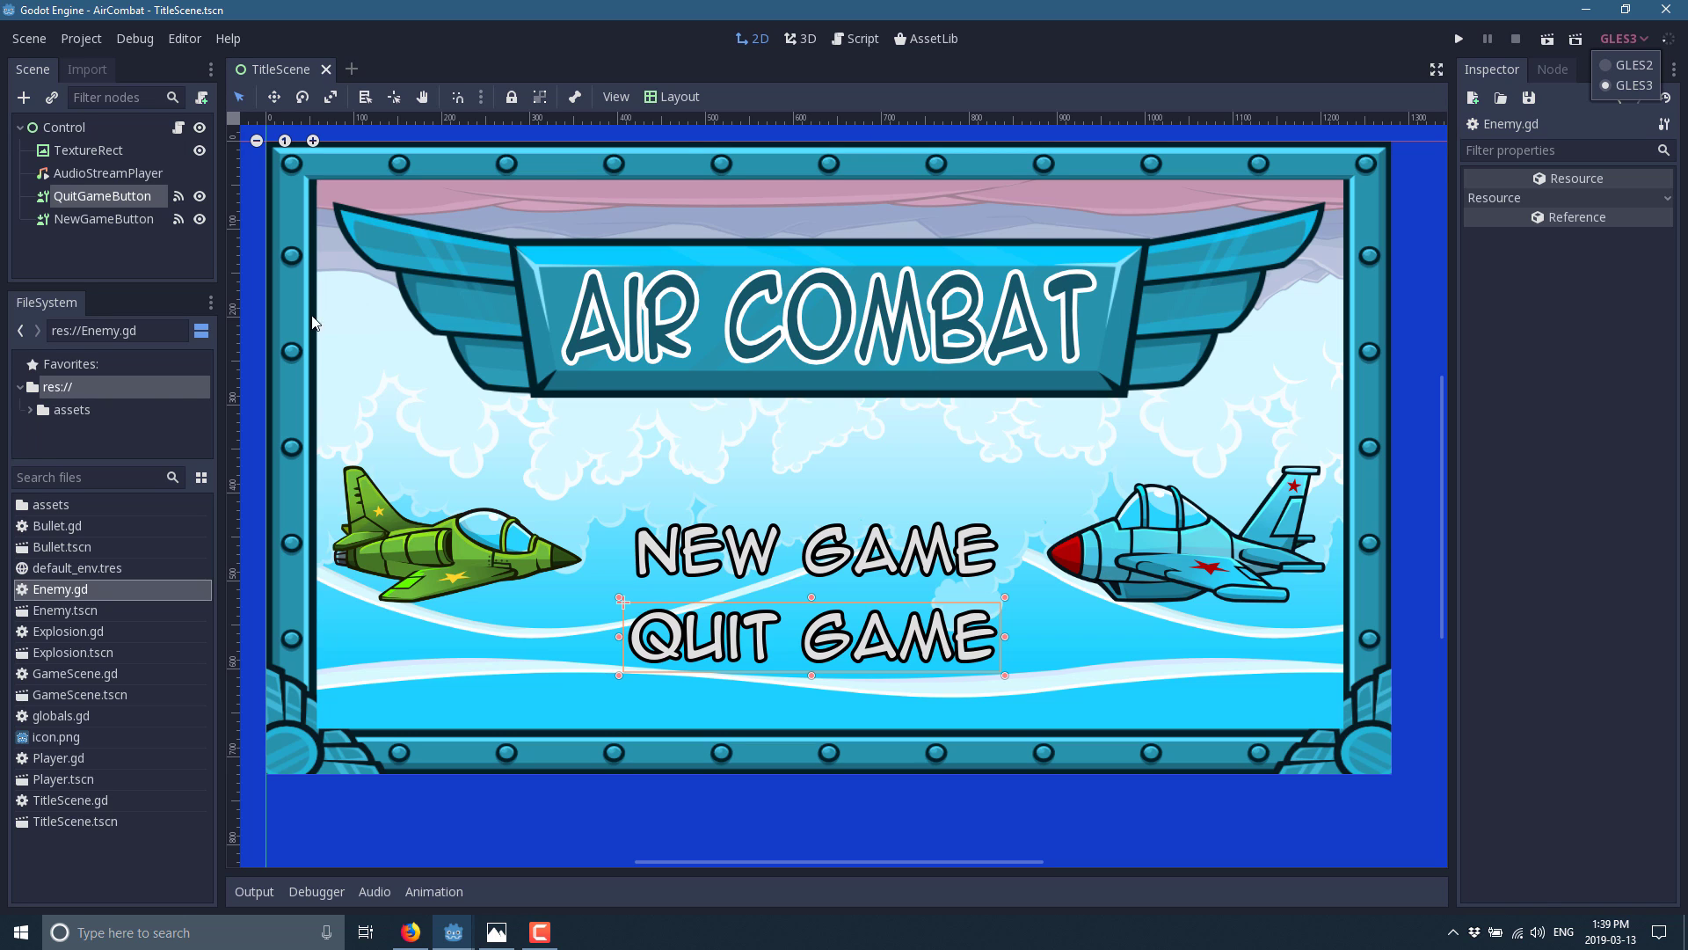
Keep GLES3, select the TextureRect background, and inspect its Anchor and lower Inspector properties.
{"action": "left_click", "coordinate": [464, 566]}
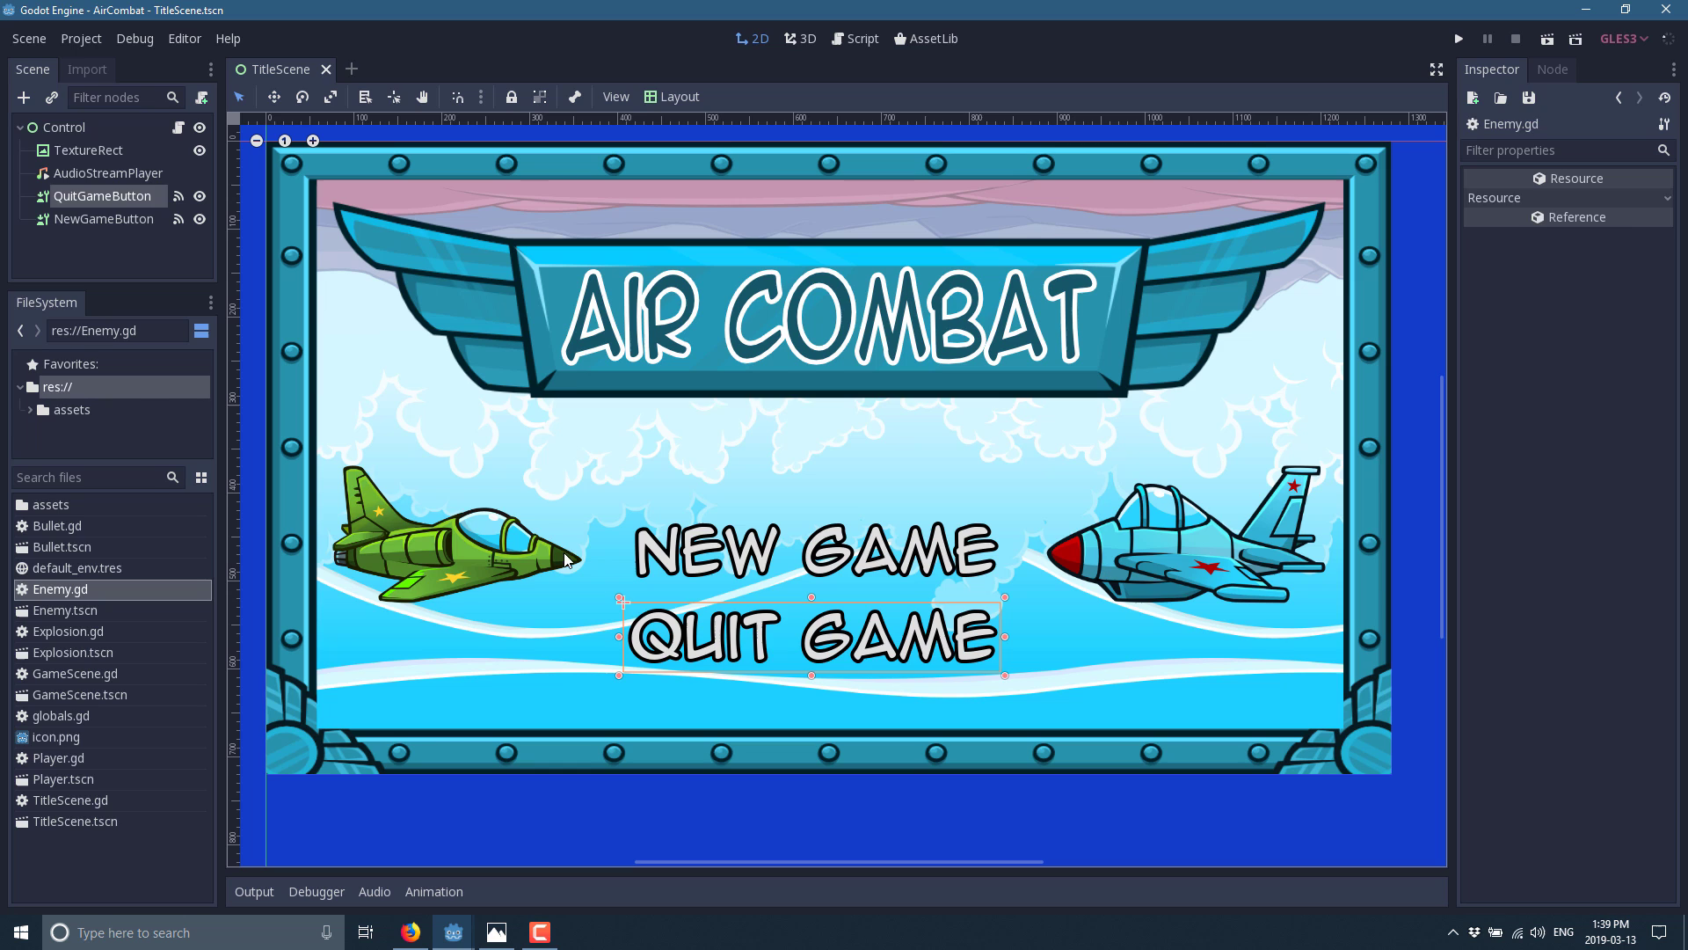
{"action": "left_click", "coordinate": [833, 452]}
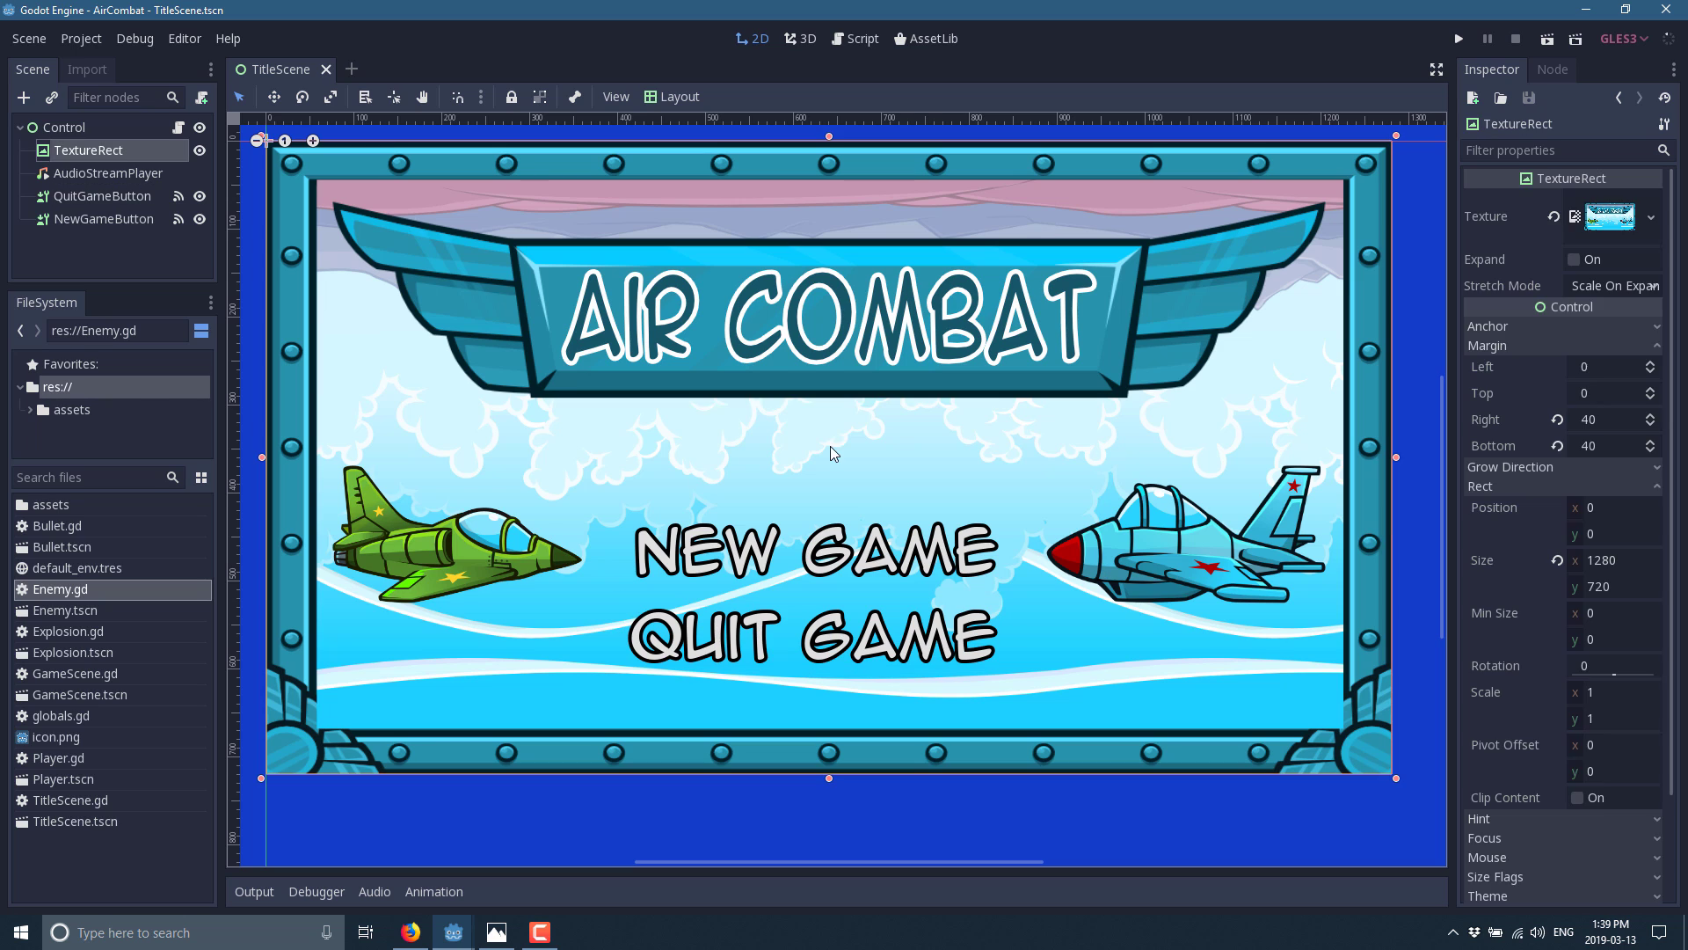
{"action": "left_click", "coordinate": [1616, 320]}
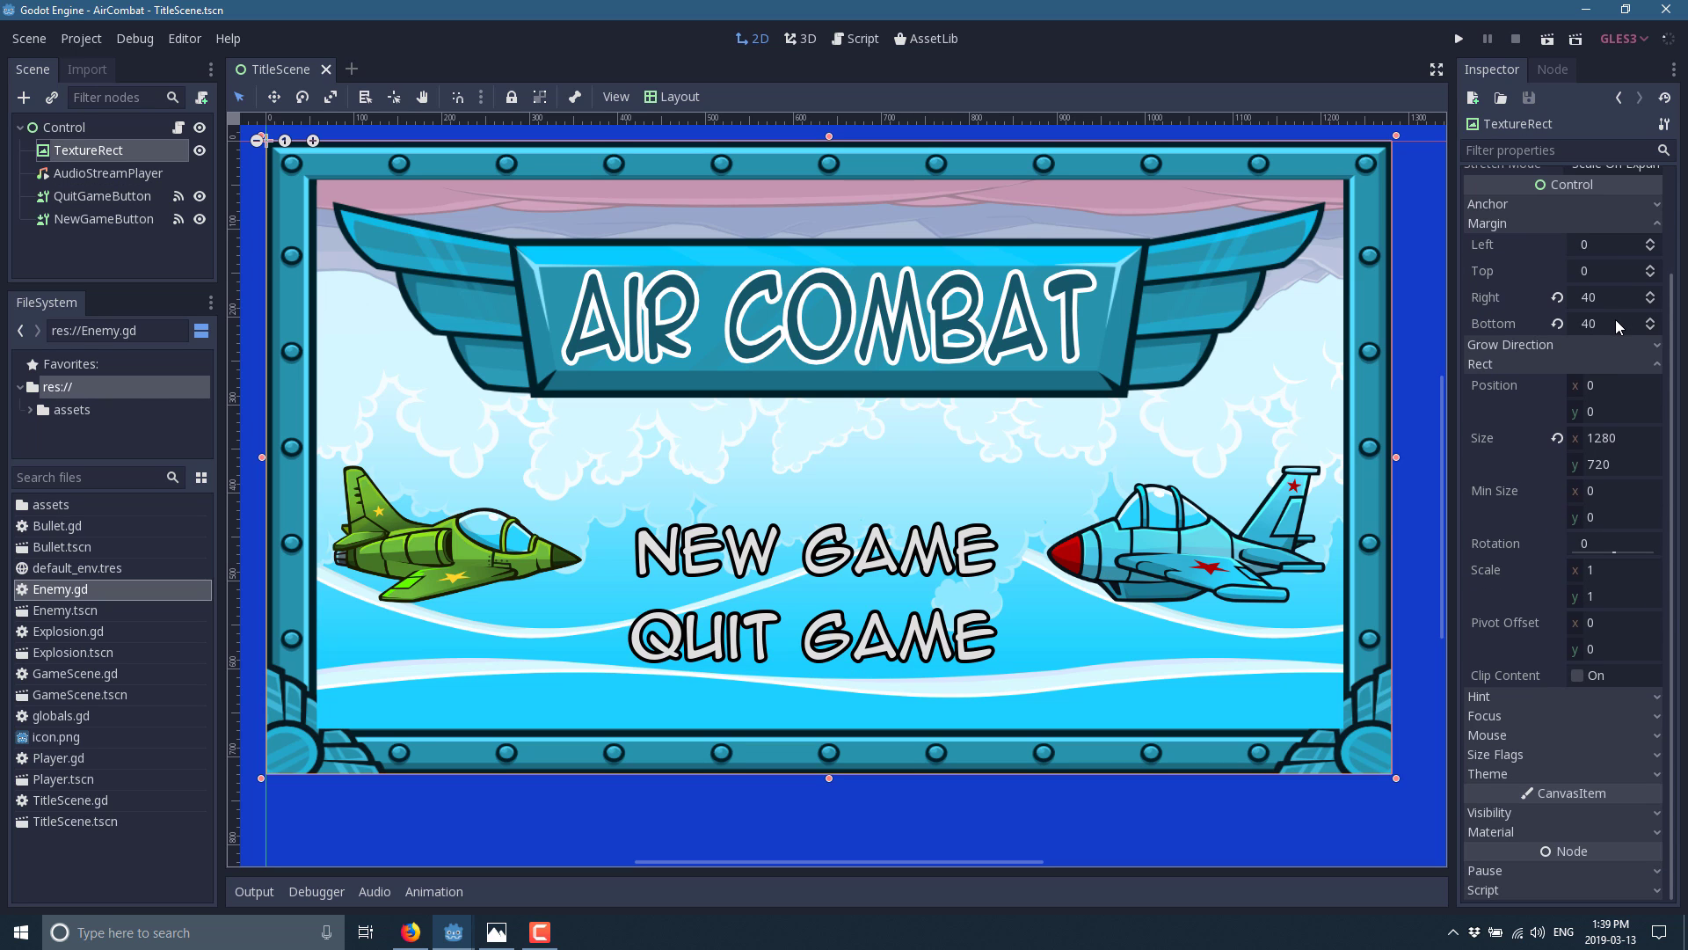
{"action": "left_click", "coordinate": [1616, 320]}
{"action": "scroll", "coordinate": [1617, 319], "scroll_direction": "down", "scroll_amount": 4}
{"action": "key", "text": "alt+Tab"}
{"action": "key", "text": "alt+Tab"}
{"action": "key", "text": "alt+Tab"}
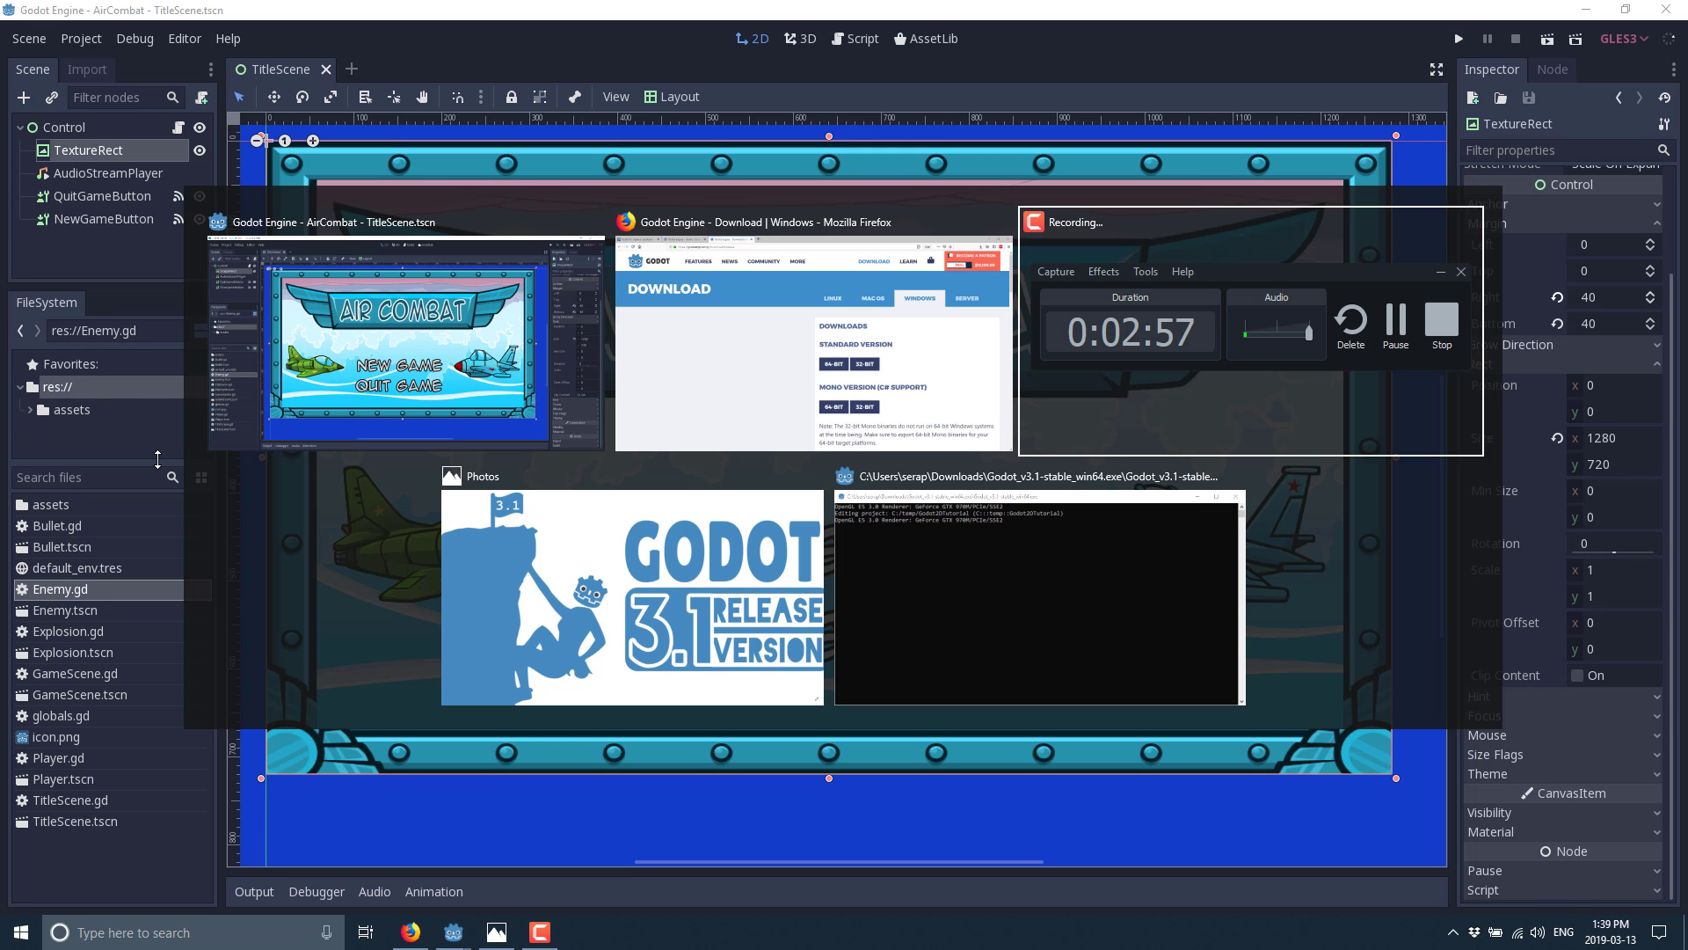
{"action": "key", "text": "alt+Tab"}
{"action": "key", "text": "alt+Tab"}
{"action": "key", "text": "alt+Tab"}
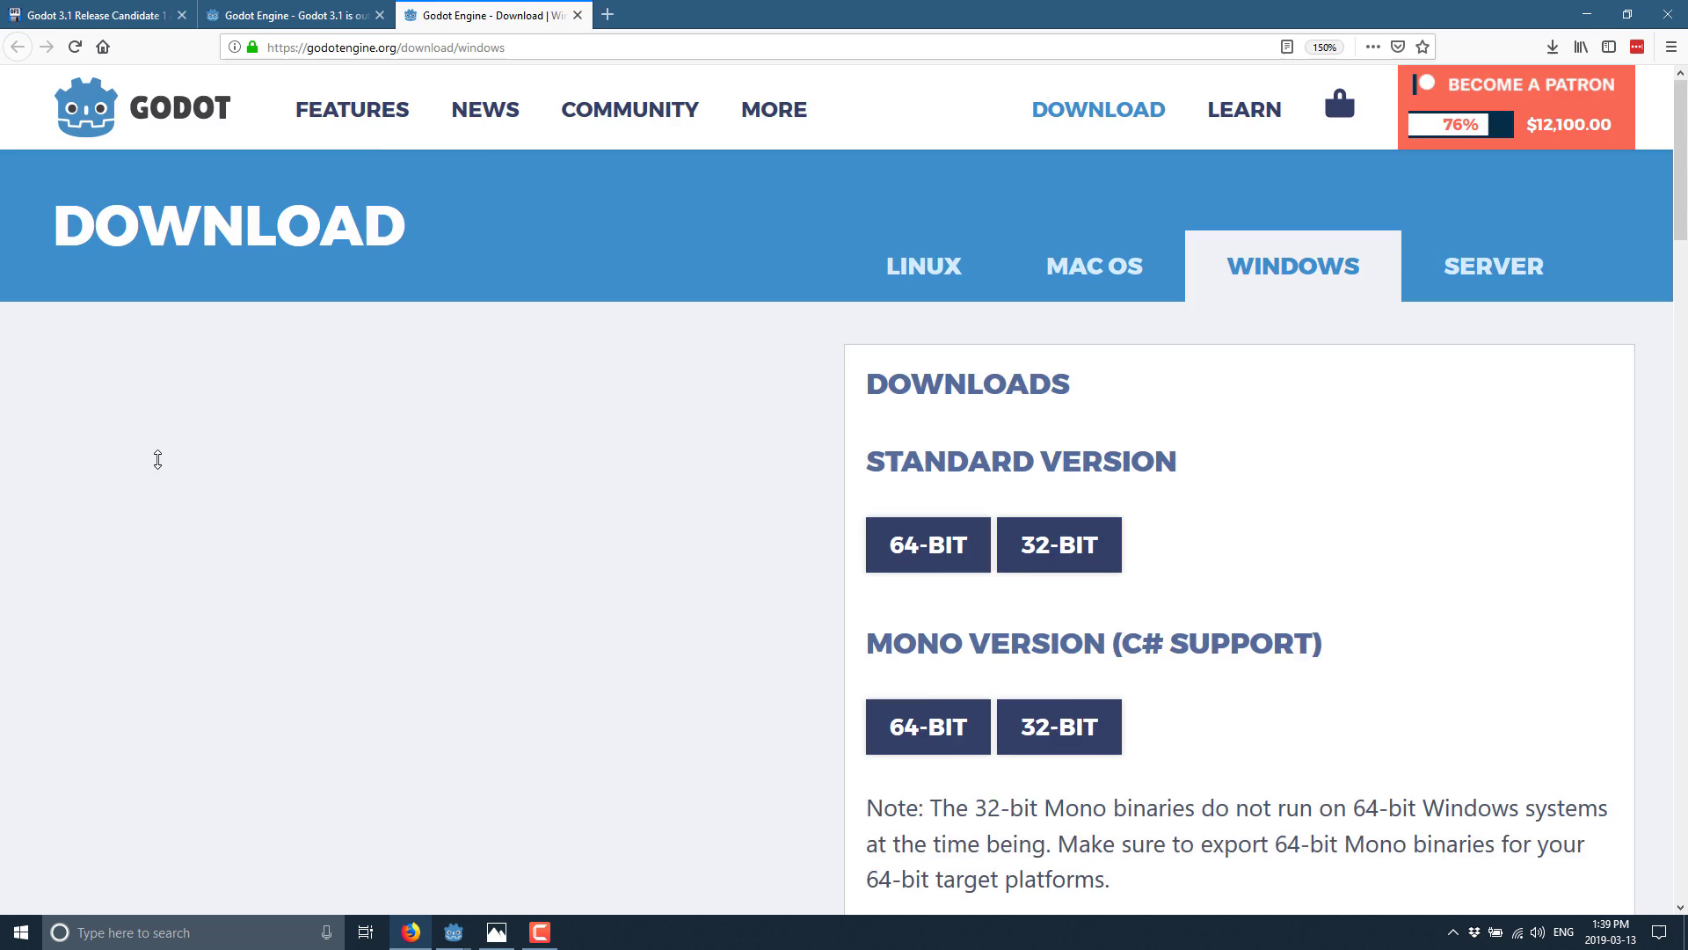
{"action": "key", "text": "ctrl+Tab"}
{"action": "scroll", "coordinate": [255, 404], "scroll_direction": "down", "scroll_amount": 7}
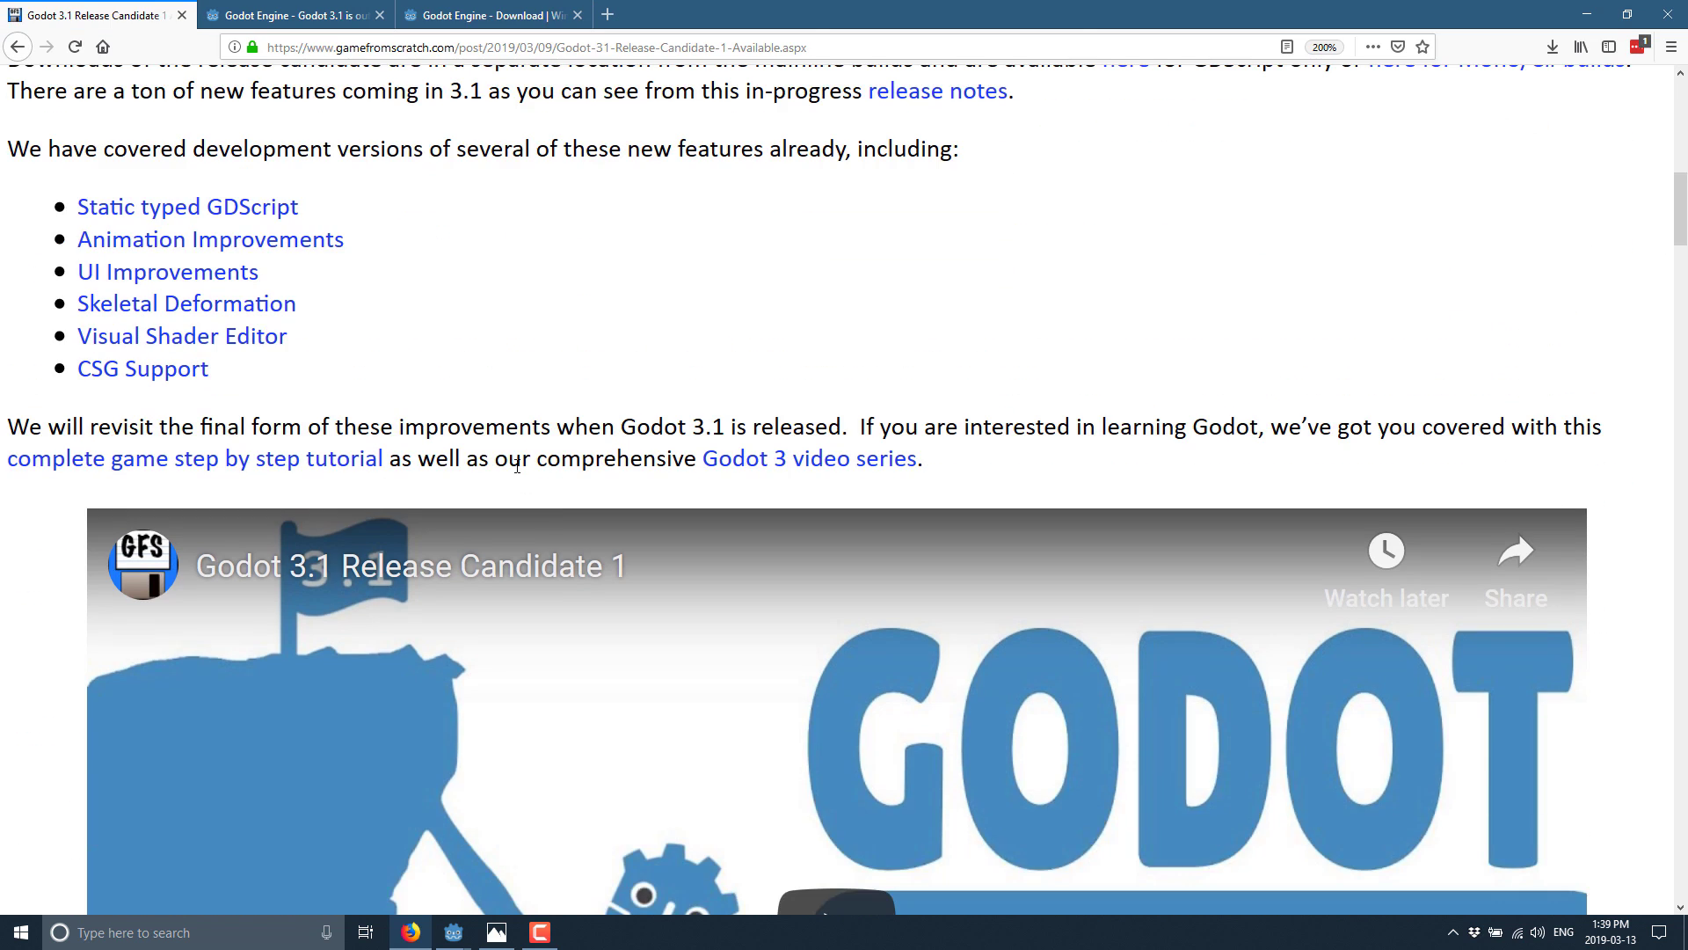
{"action": "scroll", "coordinate": [352, 356], "scroll_direction": "up", "scroll_amount": 1}
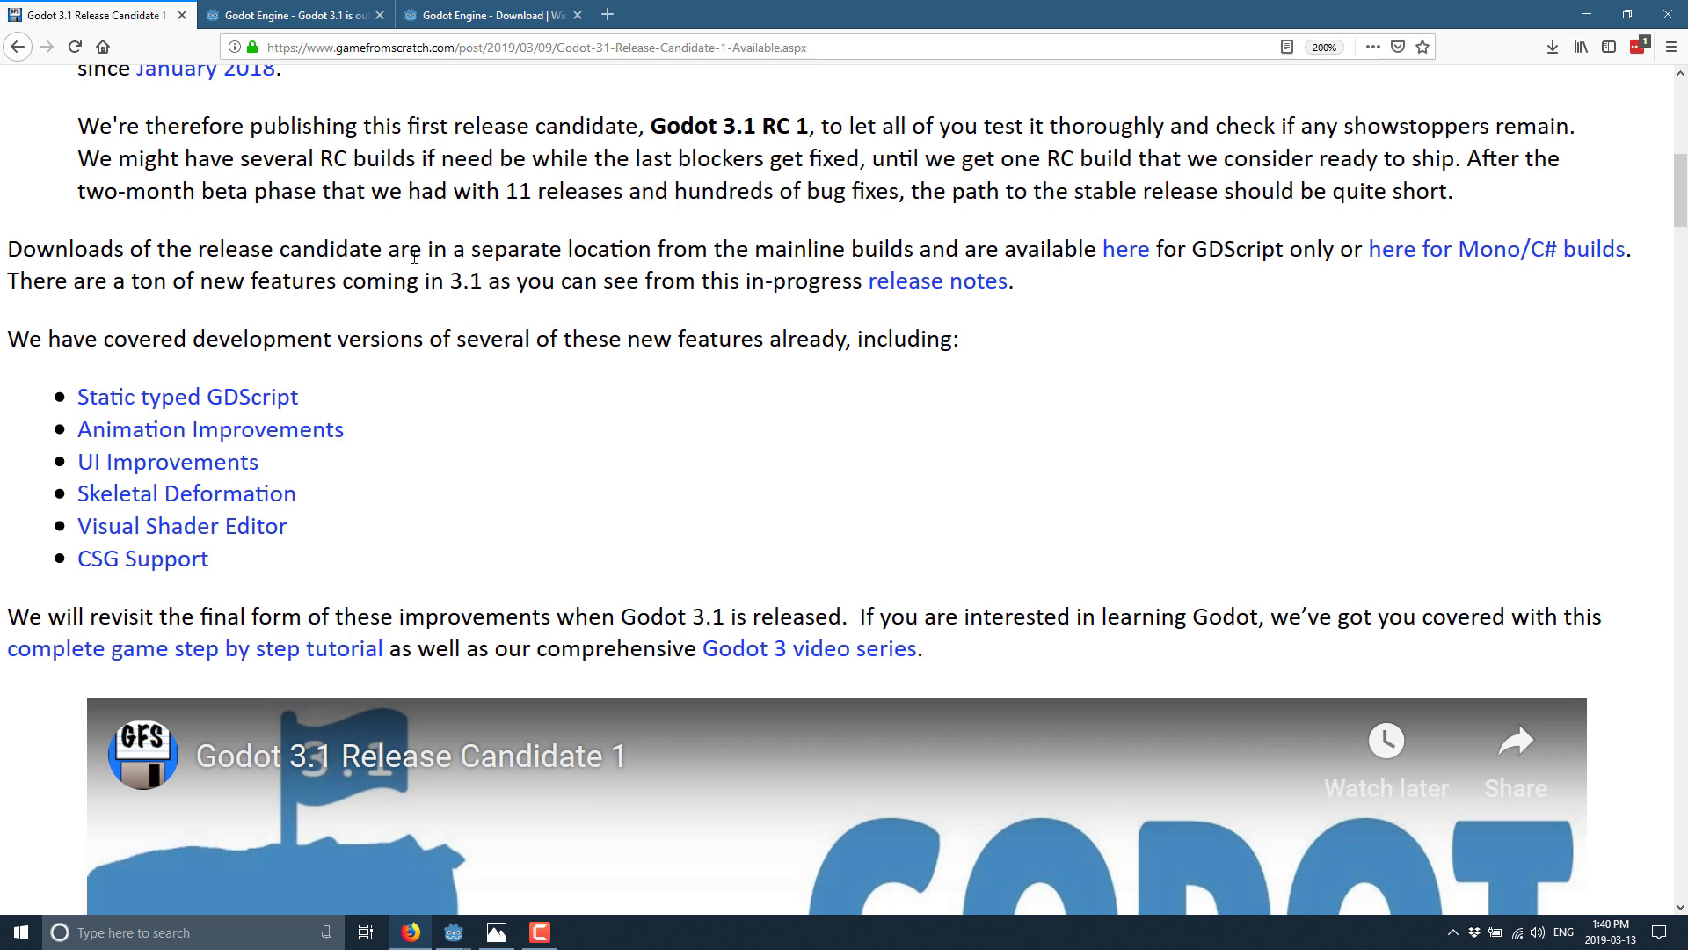
{"action": "left_click", "coordinate": [290, 15]}
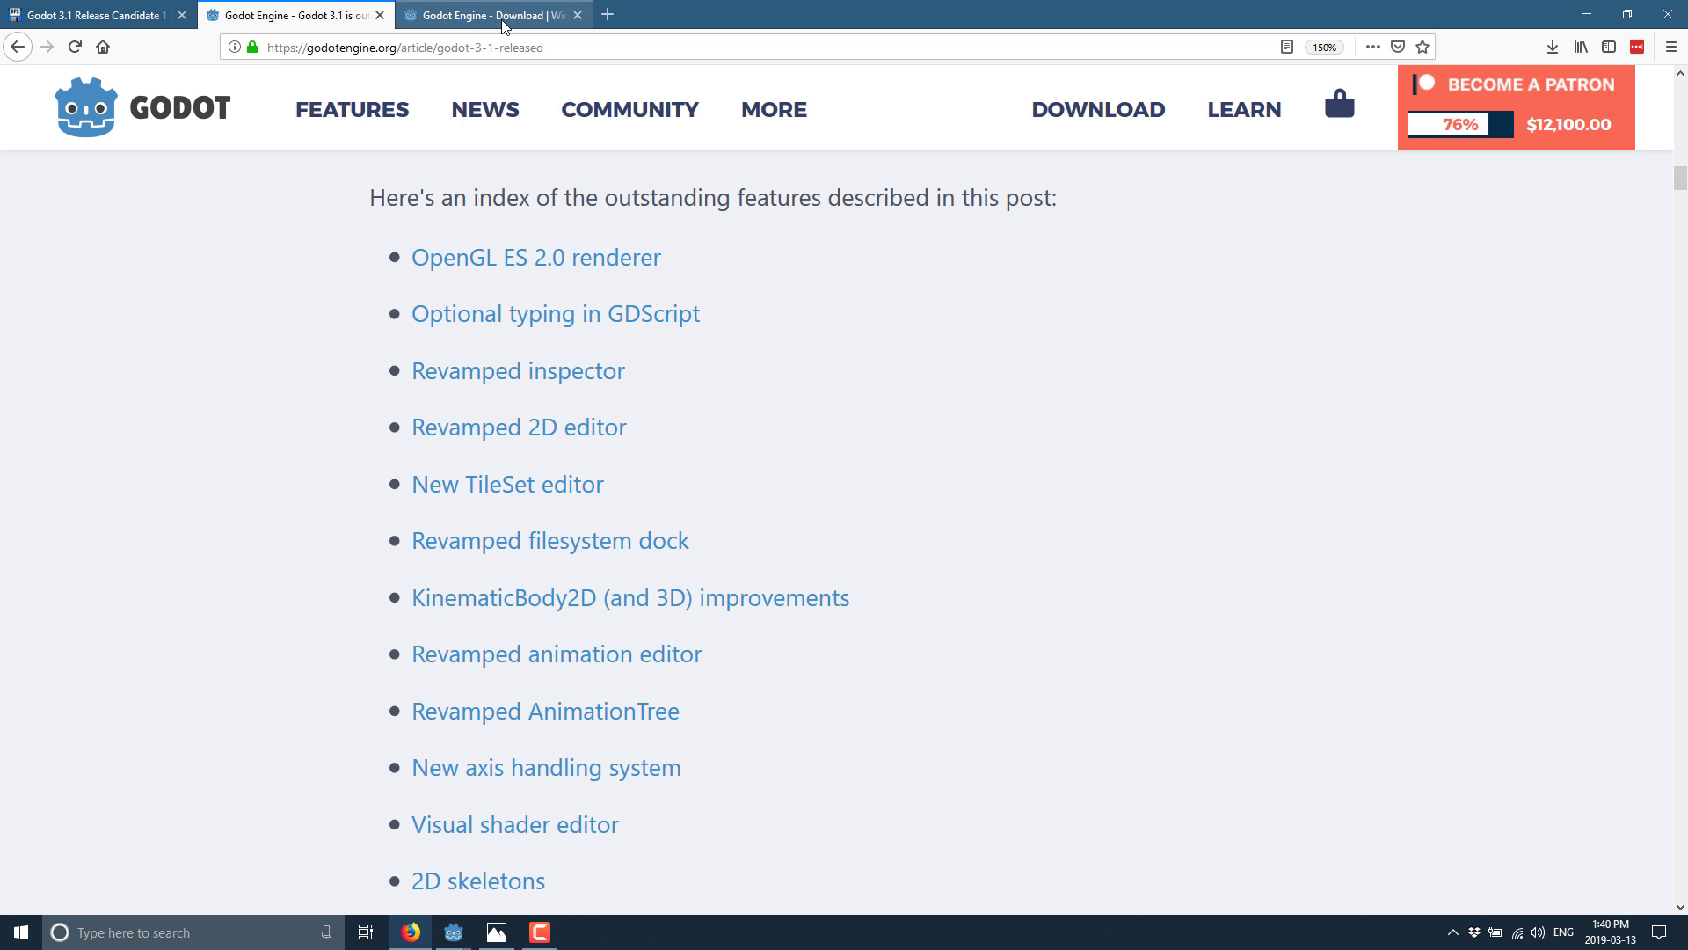
{"action": "mouse_move", "coordinate": [454, 932]}
{"action": "left_click", "coordinate": [509, 884]}
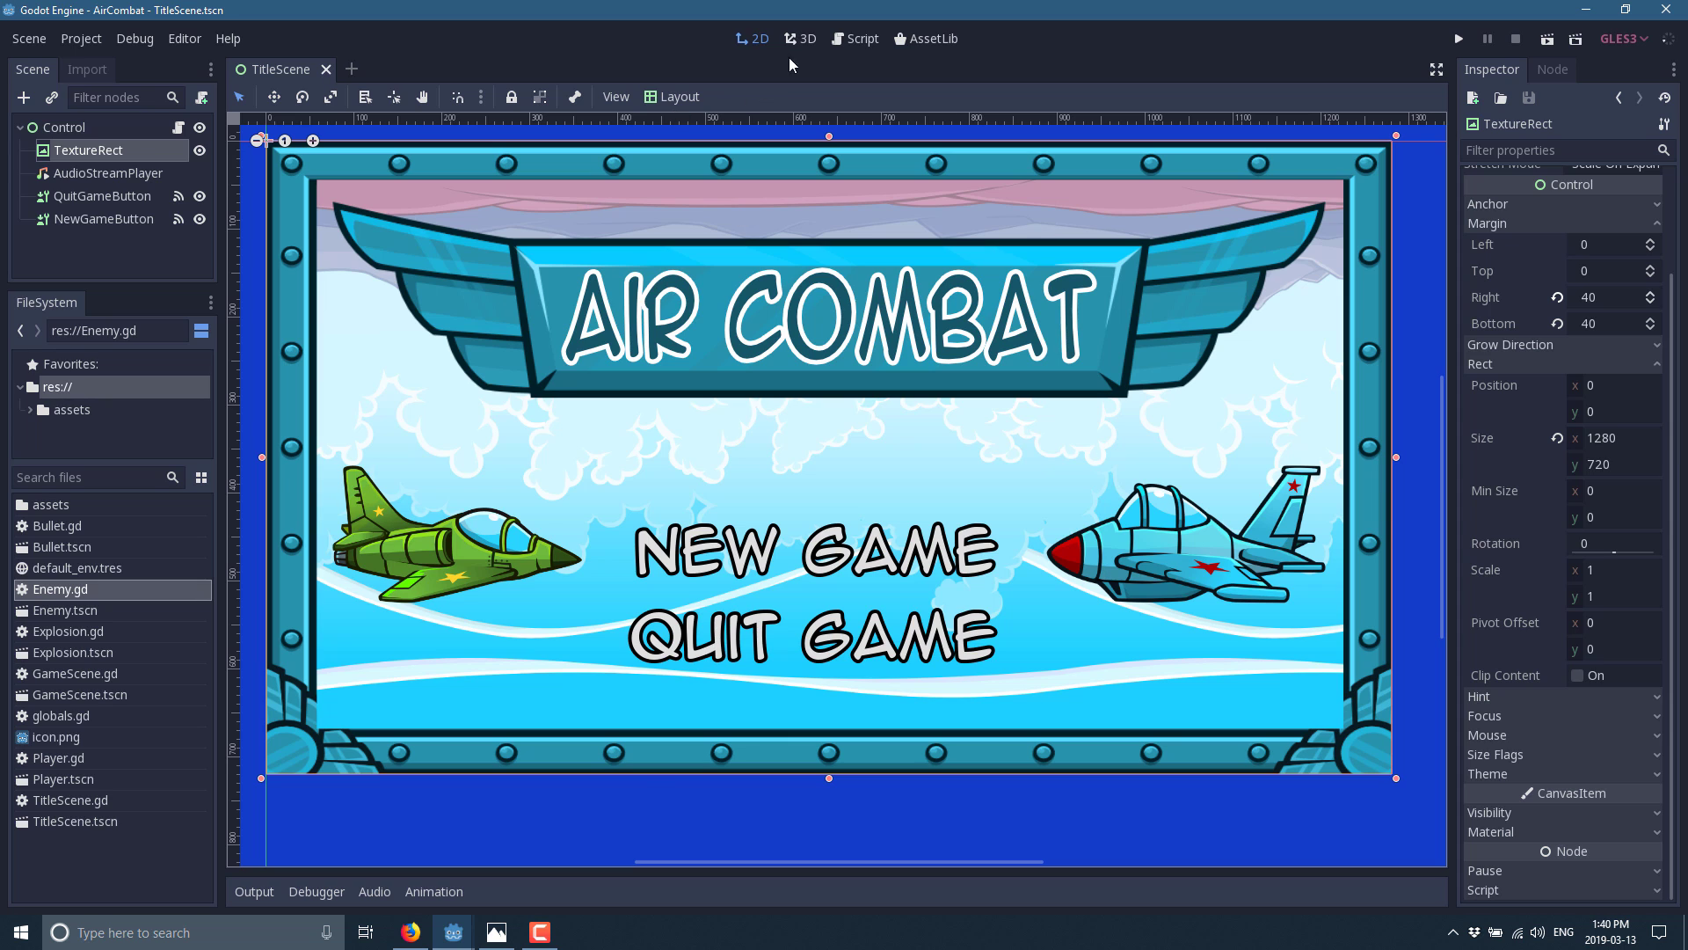
In Enemy.gd, add a line after line 13 in _ready reading speed = "Horse".
{"action": "left_click", "coordinate": [855, 41]}
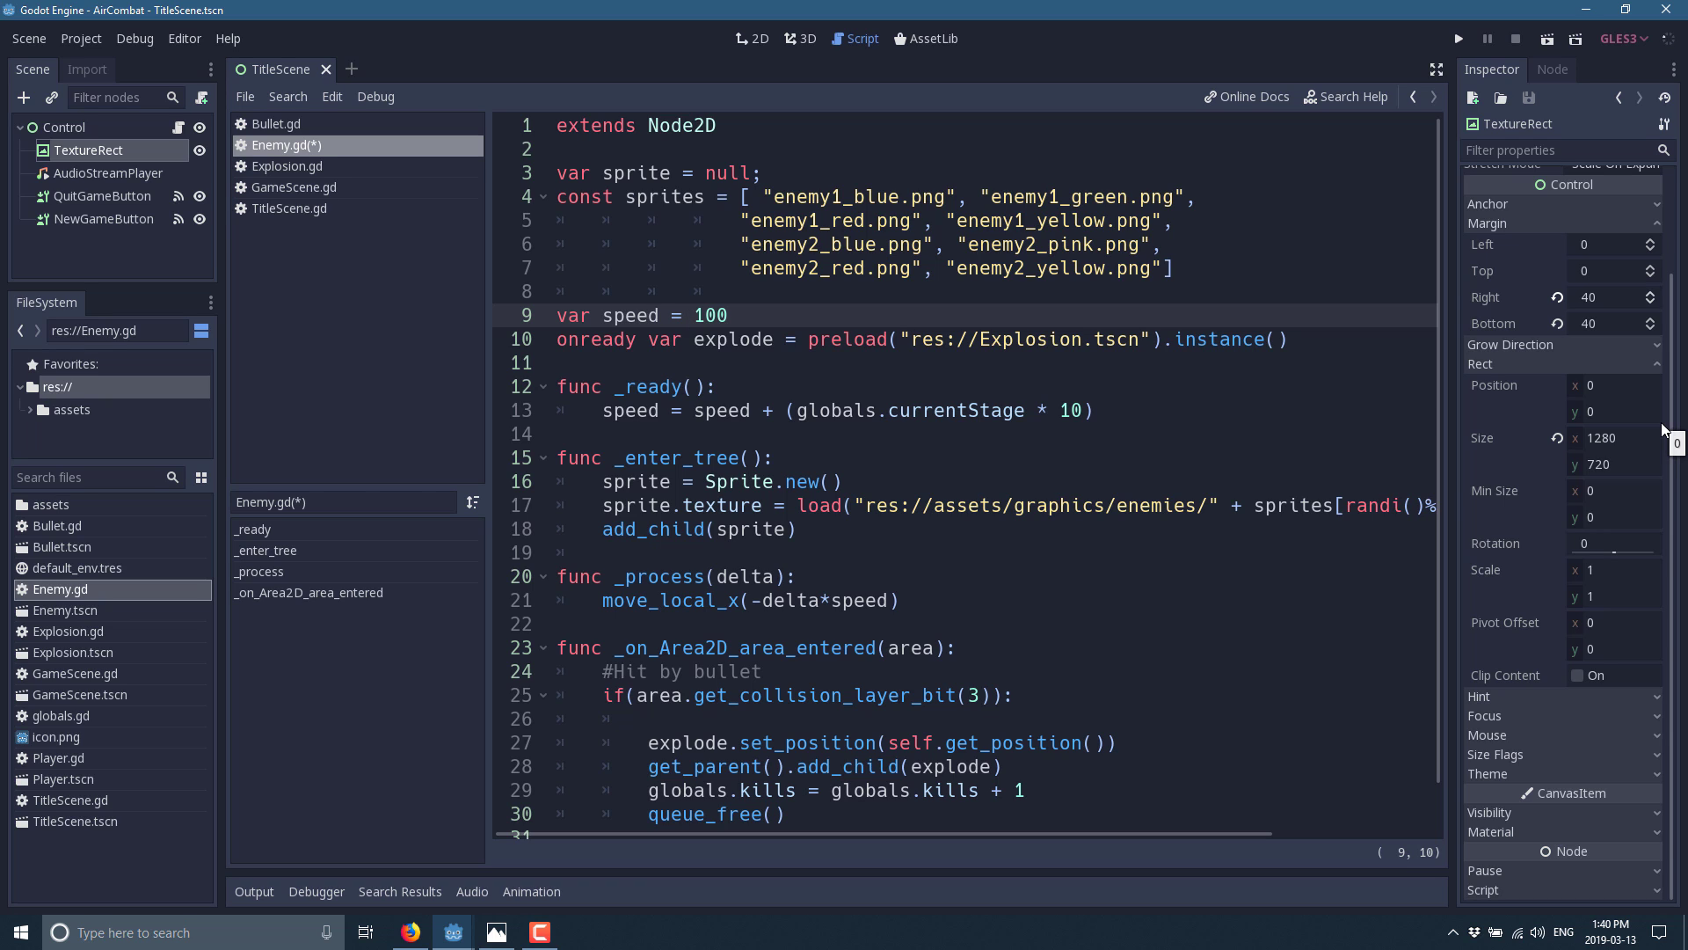
{"action": "left_click", "coordinate": [1114, 414]}
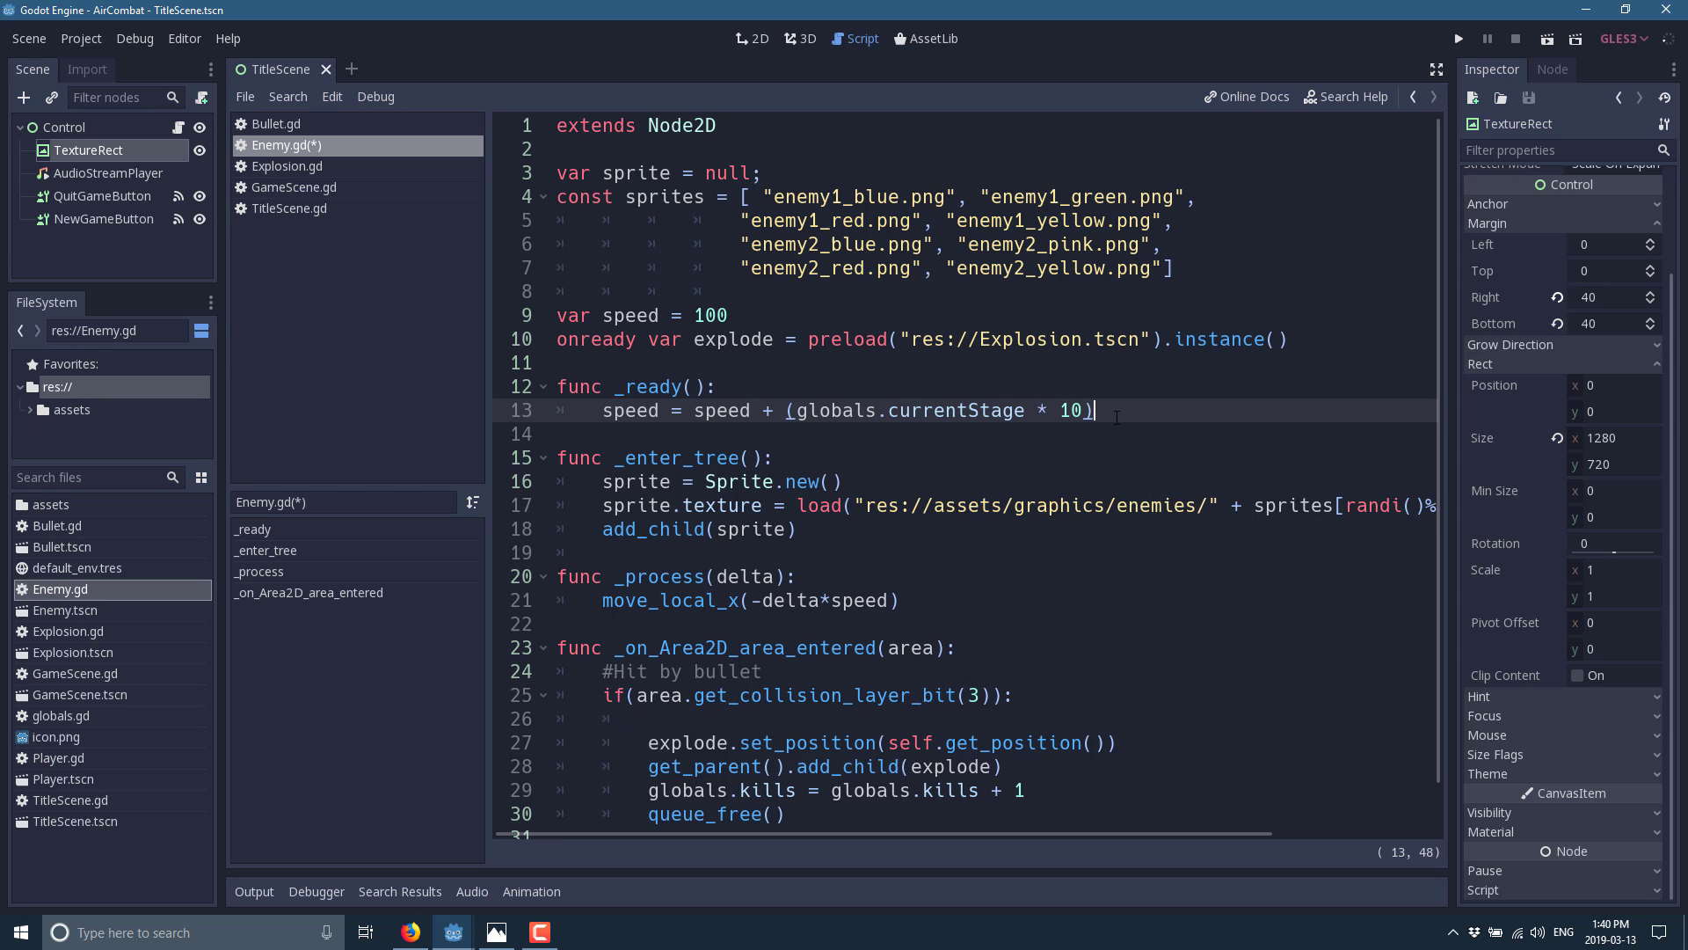
{"action": "key", "text": "Return"}
{"action": "type", "text": "speed = \""}
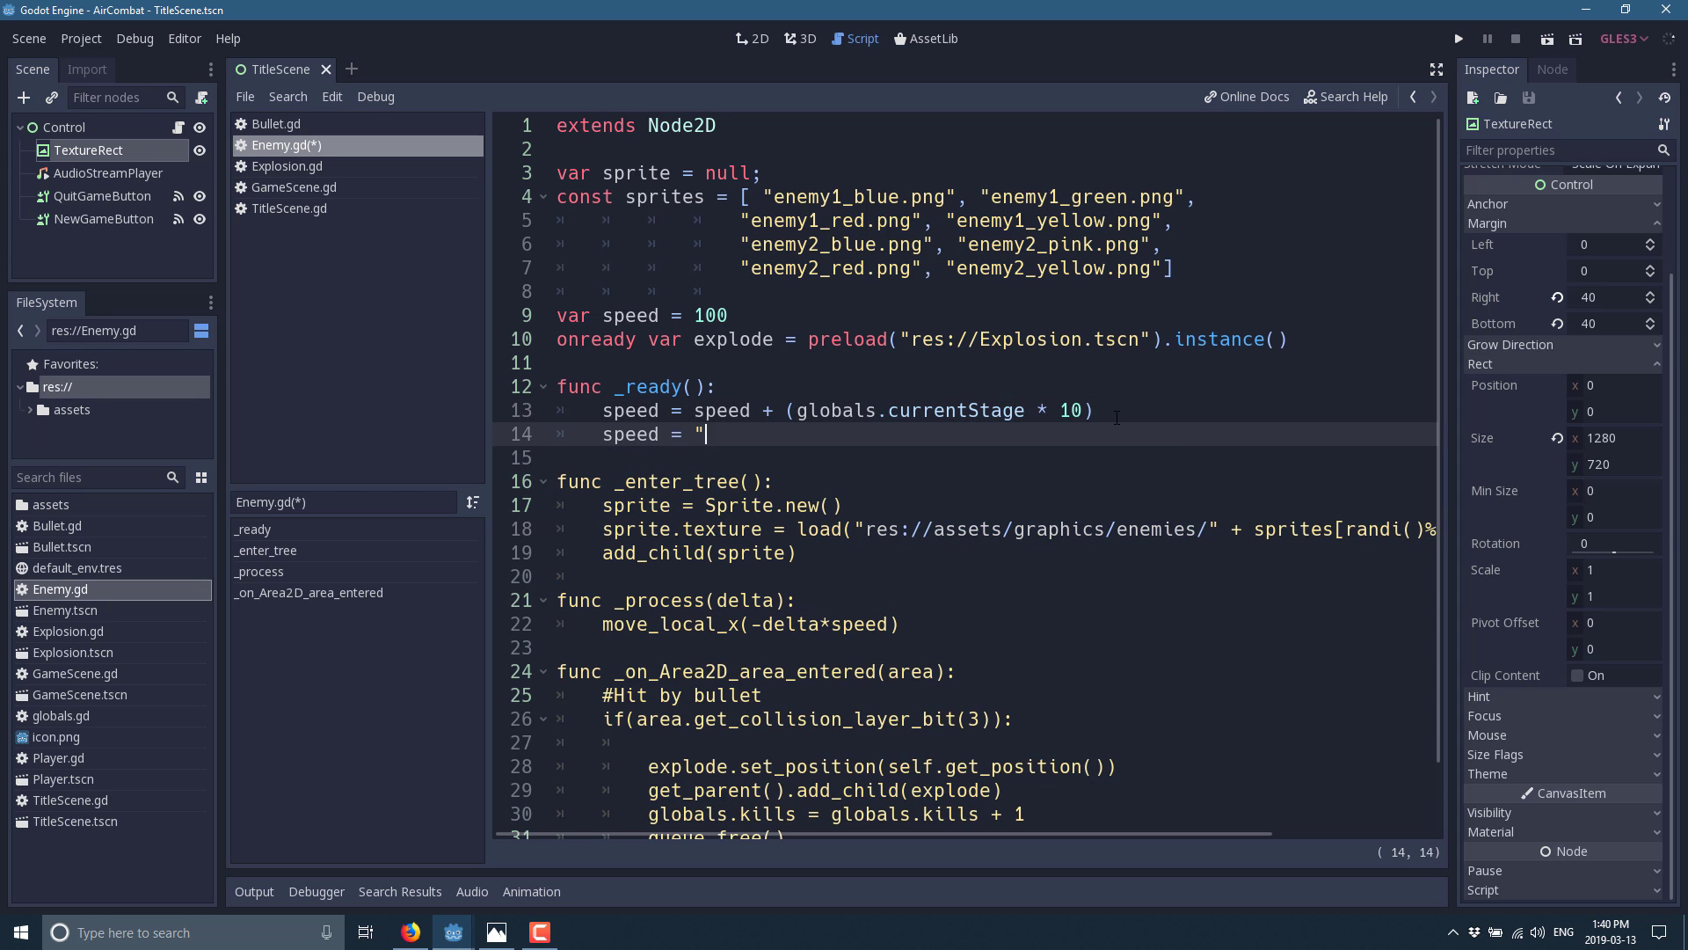
{"action": "type", "text": "Horse\""}
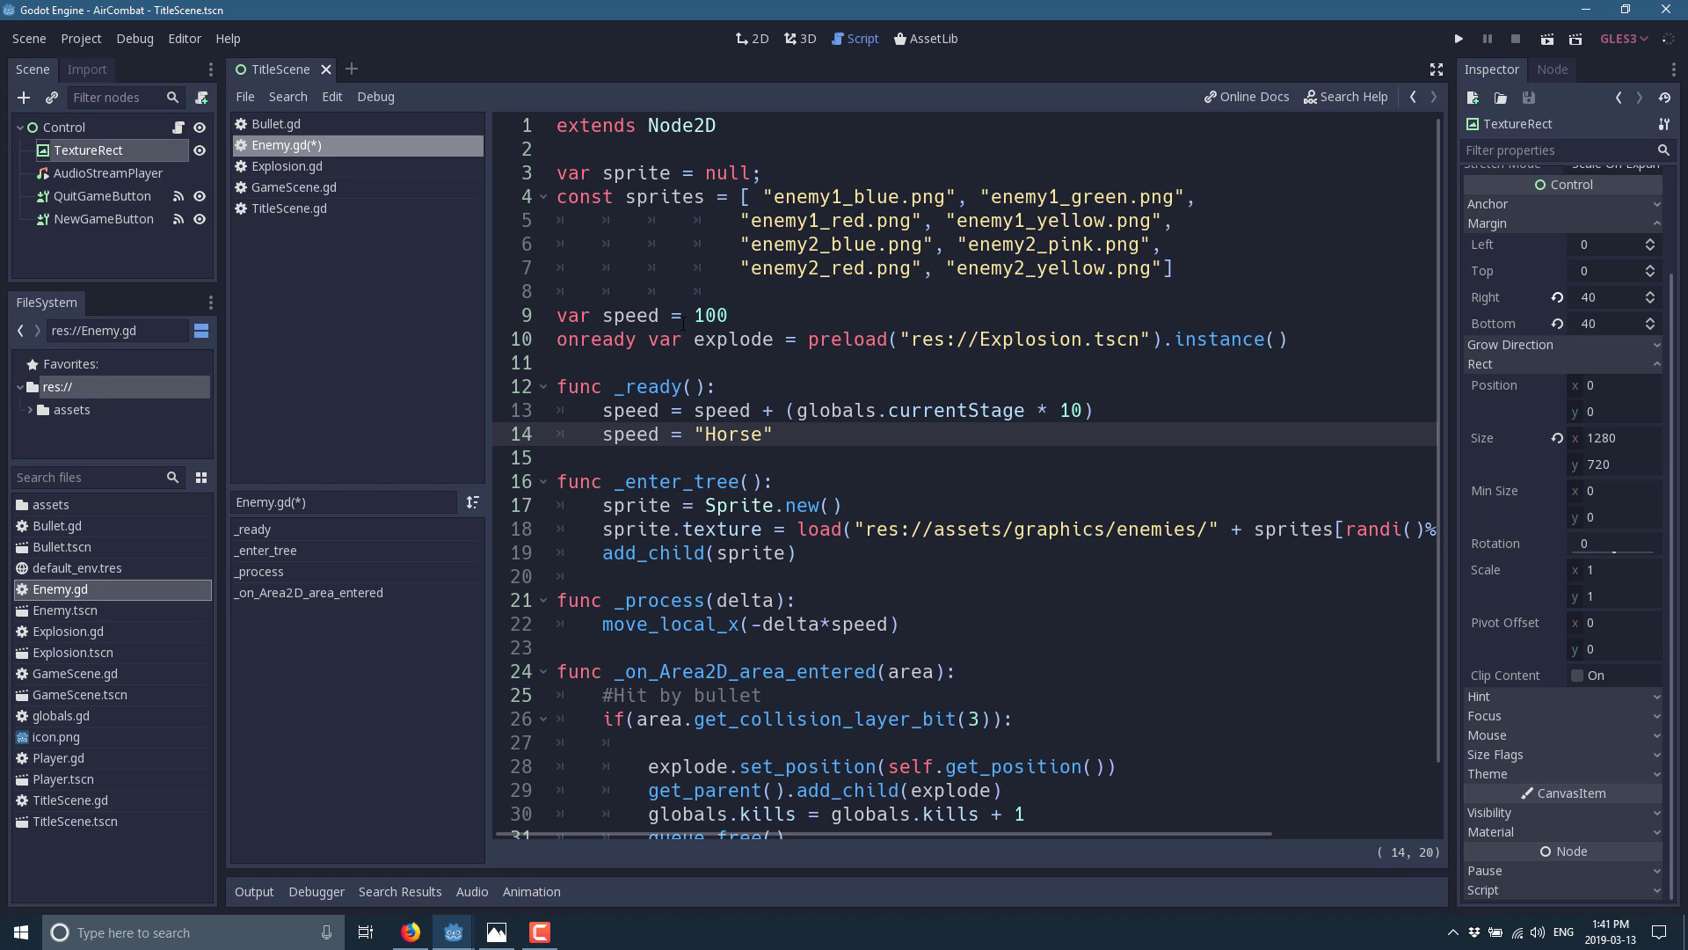
Add ': int' after var speed on line 9 to trigger the type error.
{"action": "left_click", "coordinate": [672, 316]}
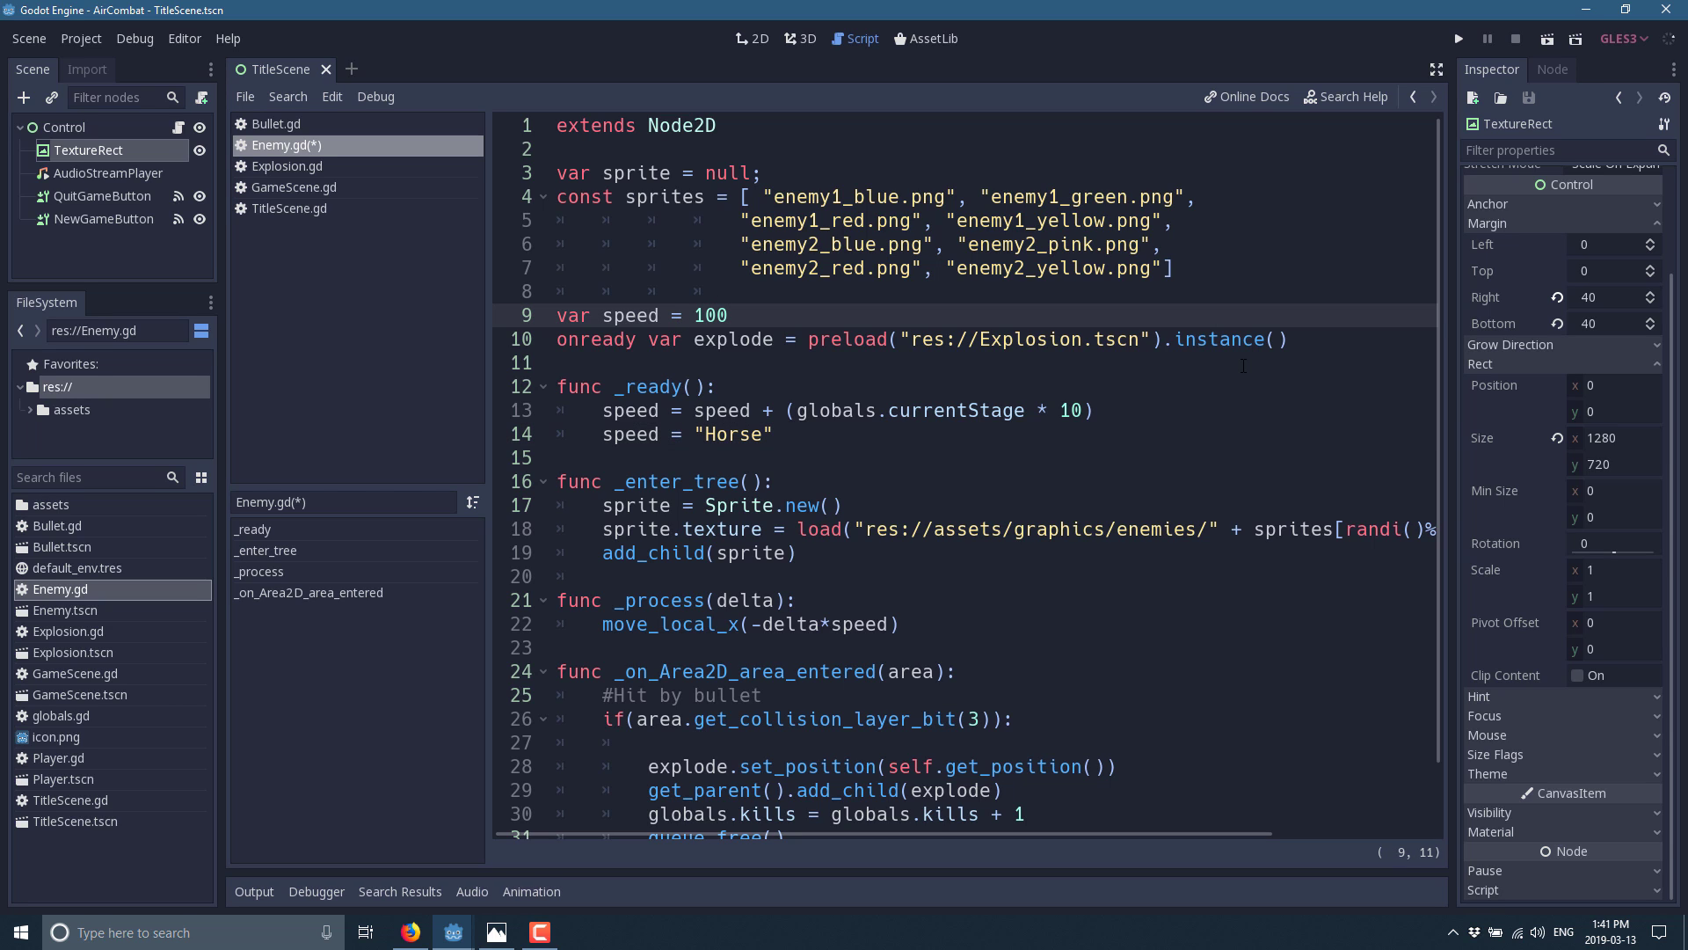
{"action": "type", "text": ": int"}
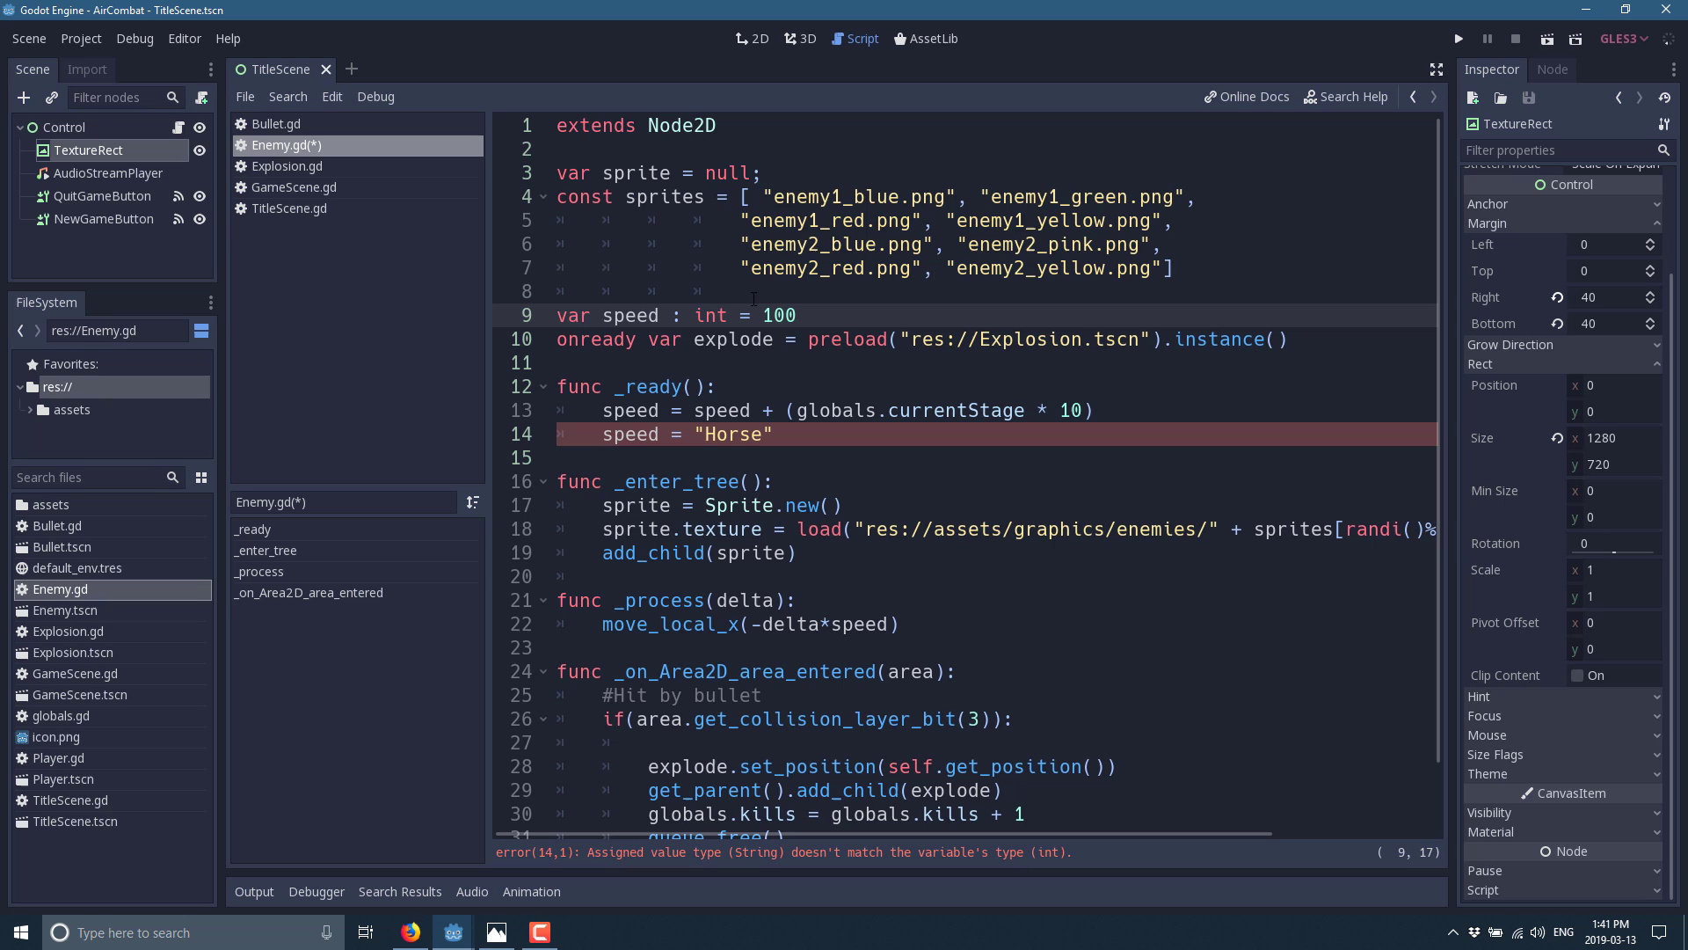
{"action": "key", "text": "Left"}
{"action": "key", "text": "Left"}
{"action": "key", "text": "Left"}
{"action": "key", "text": "Left"}
{"action": "key", "text": "Left"}
{"action": "key", "text": "Left"}
{"action": "key", "text": "Left"}
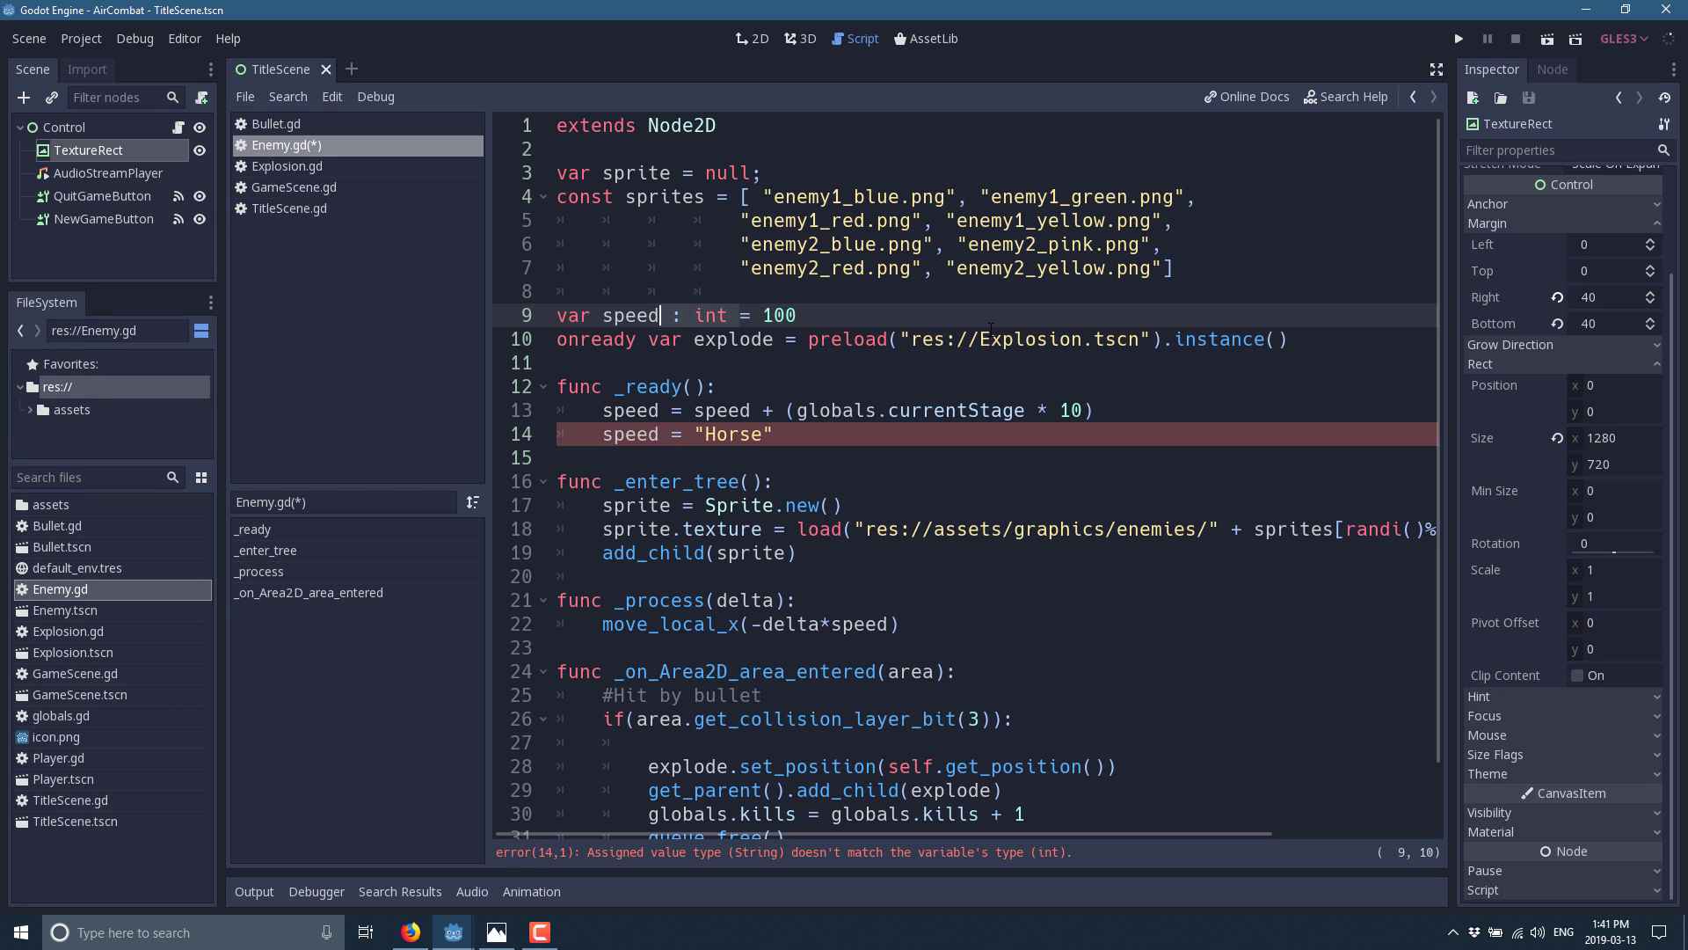
Remove the int hint and the "Horse" line, then return to the Firefox release article.
{"action": "key", "text": "Delete"}
{"action": "key", "text": "Delete"}
{"action": "key", "text": "Delete"}
{"action": "key", "text": "Delete"}
{"action": "key", "text": "Delete"}
{"action": "key", "text": "Delete"}
{"action": "key", "text": "Down"}
{"action": "key", "text": "Down"}
{"action": "key", "text": "Down"}
{"action": "key", "text": "Down"}
{"action": "key", "text": "Down"}
{"action": "key", "text": "End"}
{"action": "key", "text": "BackSpace"}
{"action": "key", "text": "BackSpace"}
{"action": "key", "text": "BackSpace"}
{"action": "key", "text": "BackSpace"}
{"action": "key", "text": "BackSpace"}
{"action": "key", "text": "BackSpace"}
{"action": "key", "text": "BackSpace"}
{"action": "key", "text": "BackSpace"}
{"action": "key", "text": "BackSpace"}
{"action": "key", "text": "BackSpace"}
{"action": "key", "text": "BackSpace"}
{"action": "key", "text": "BackSpace"}
{"action": "key", "text": "BackSpace"}
{"action": "key", "text": "BackSpace"}
{"action": "key", "text": "BackSpace"}
{"action": "key", "text": "BackSpace"}
{"action": "key", "text": "BackSpace"}
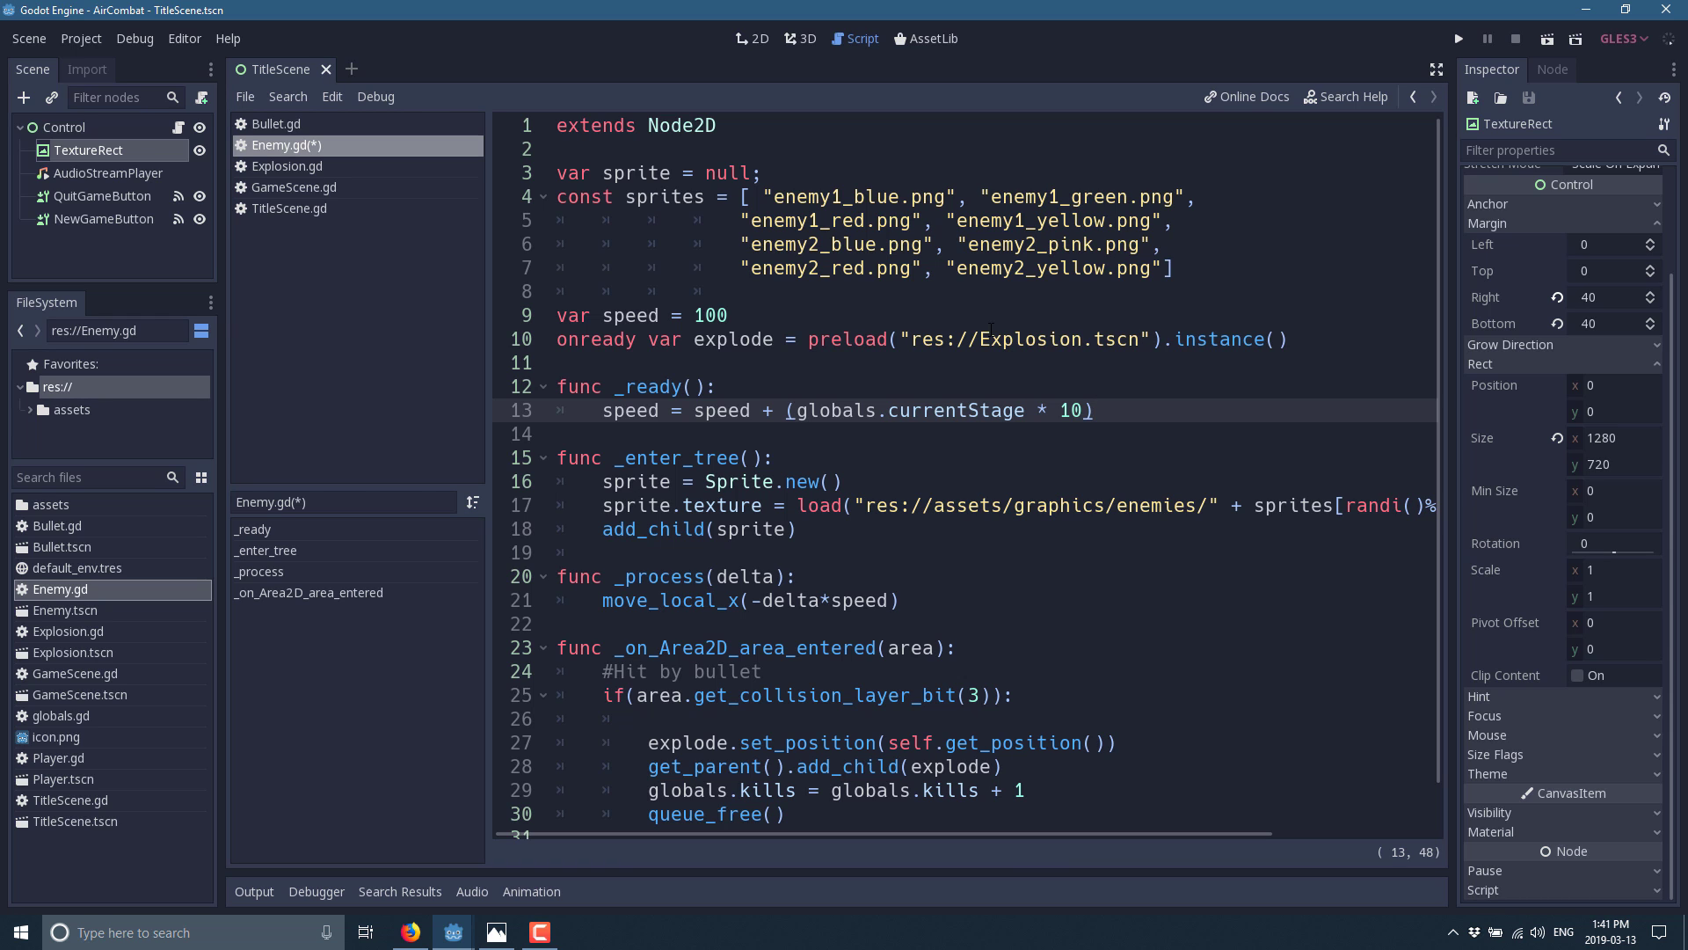
{"action": "key", "text": "alt+Tab"}
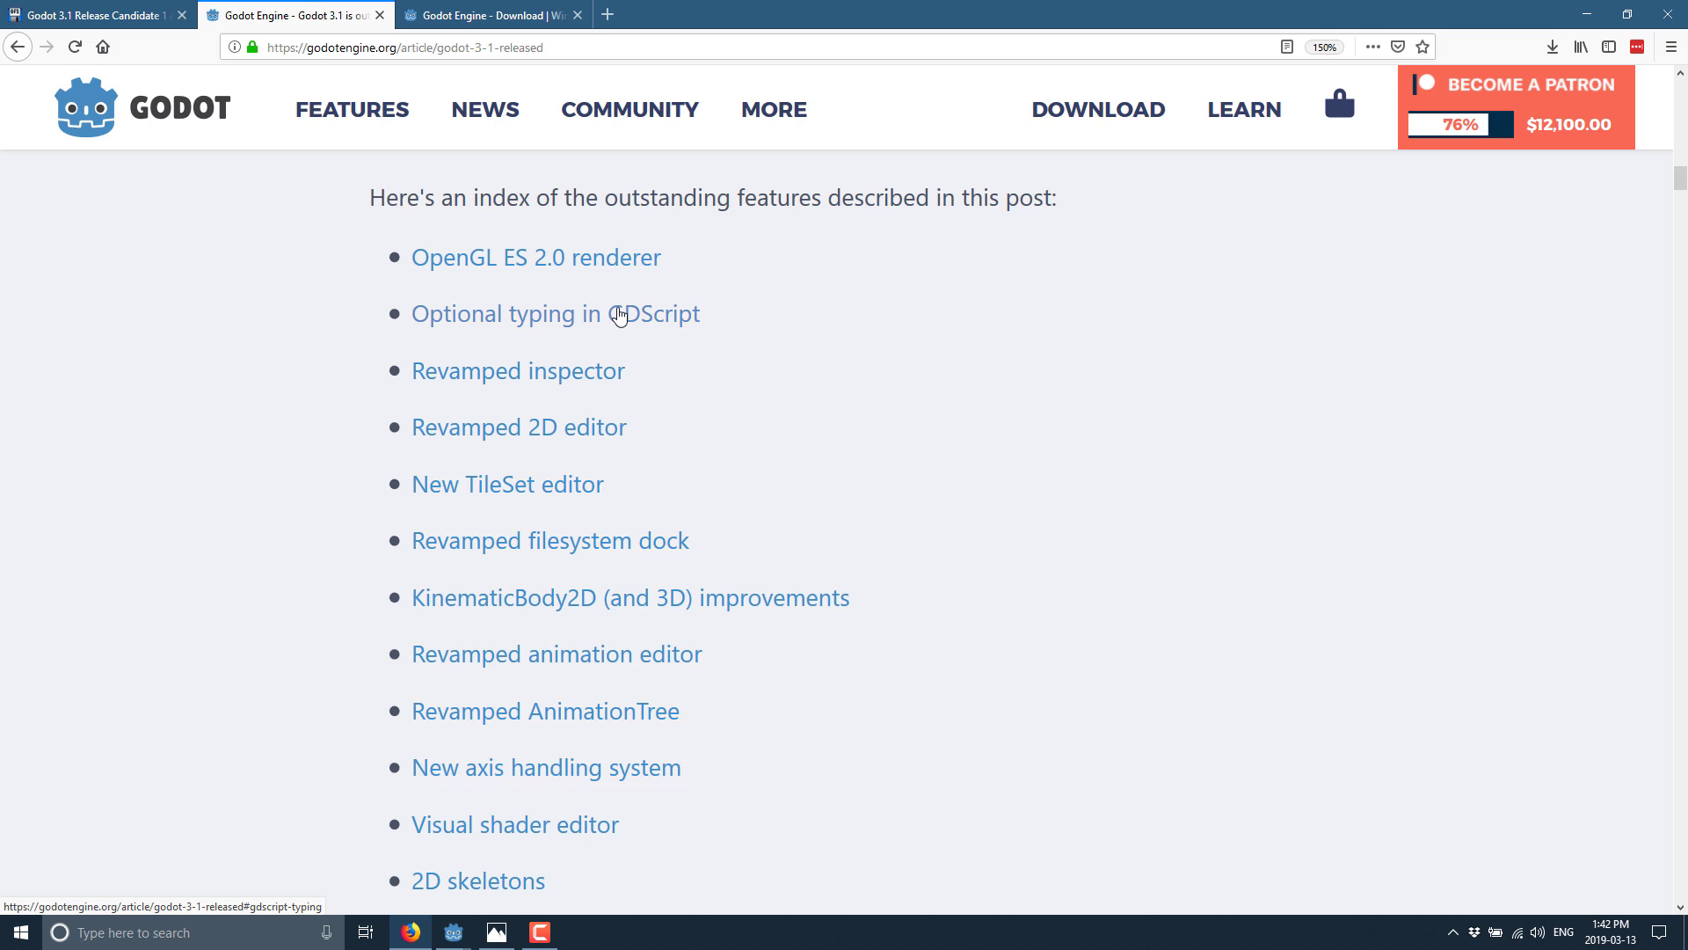
Scroll the feature index and briefly compare it with the Release Candidate article tab.
{"action": "scroll", "coordinate": [619, 315], "scroll_direction": "down", "scroll_amount": 3}
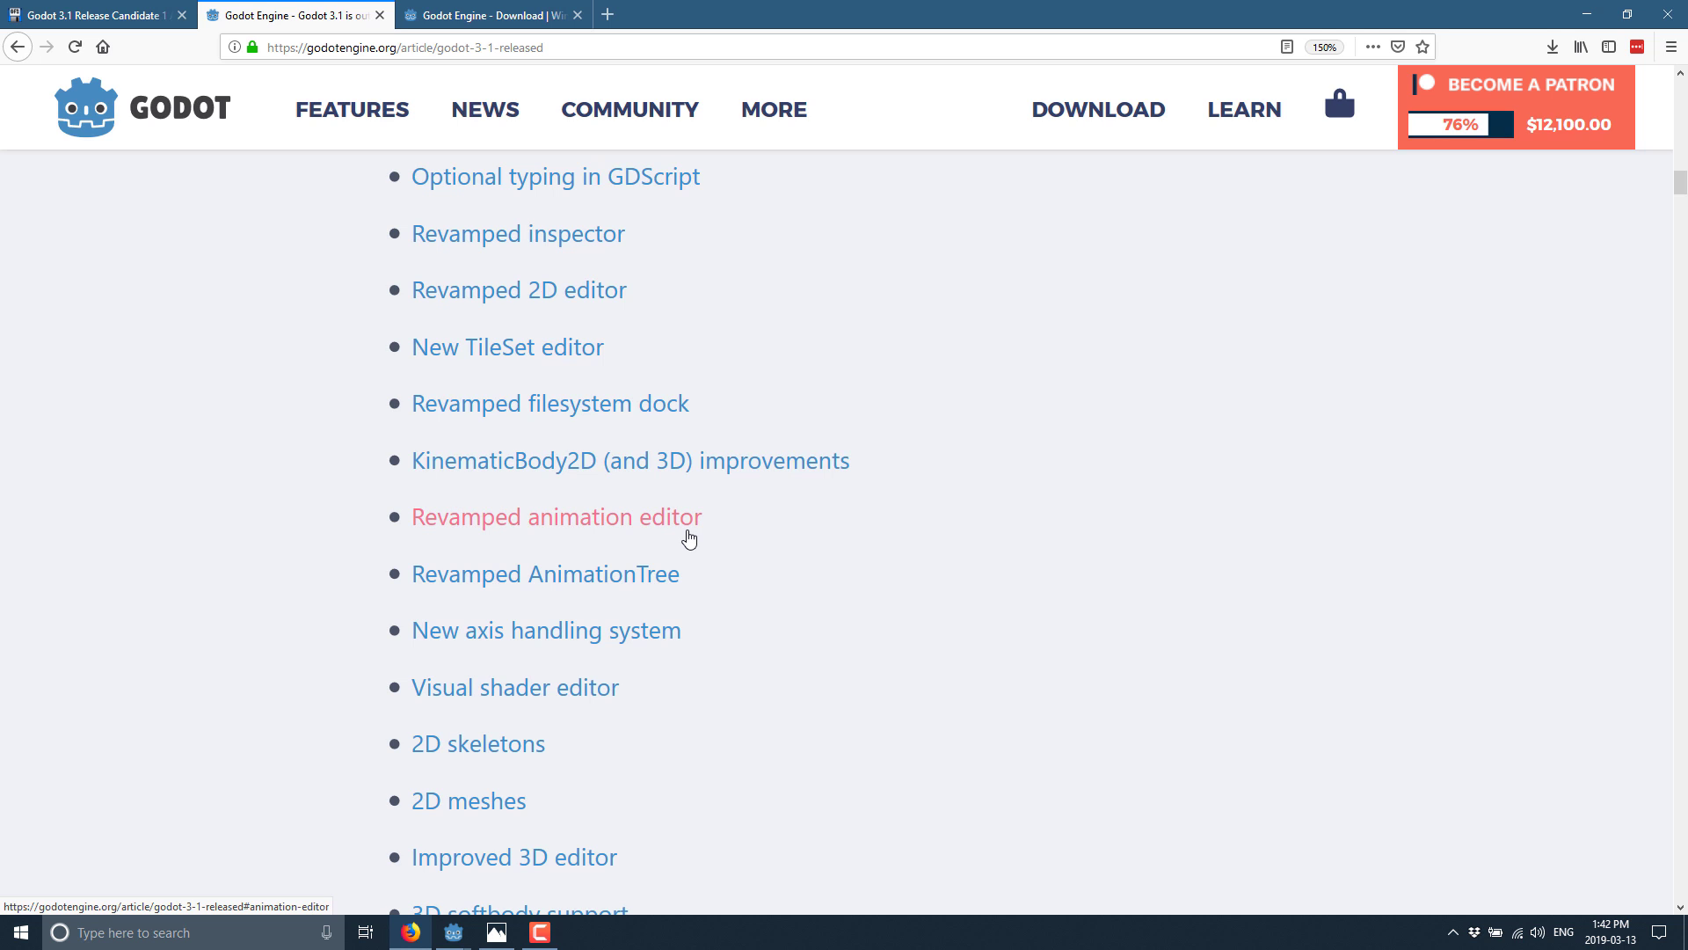
{"action": "scroll", "coordinate": [686, 528], "scroll_direction": "down", "scroll_amount": 3}
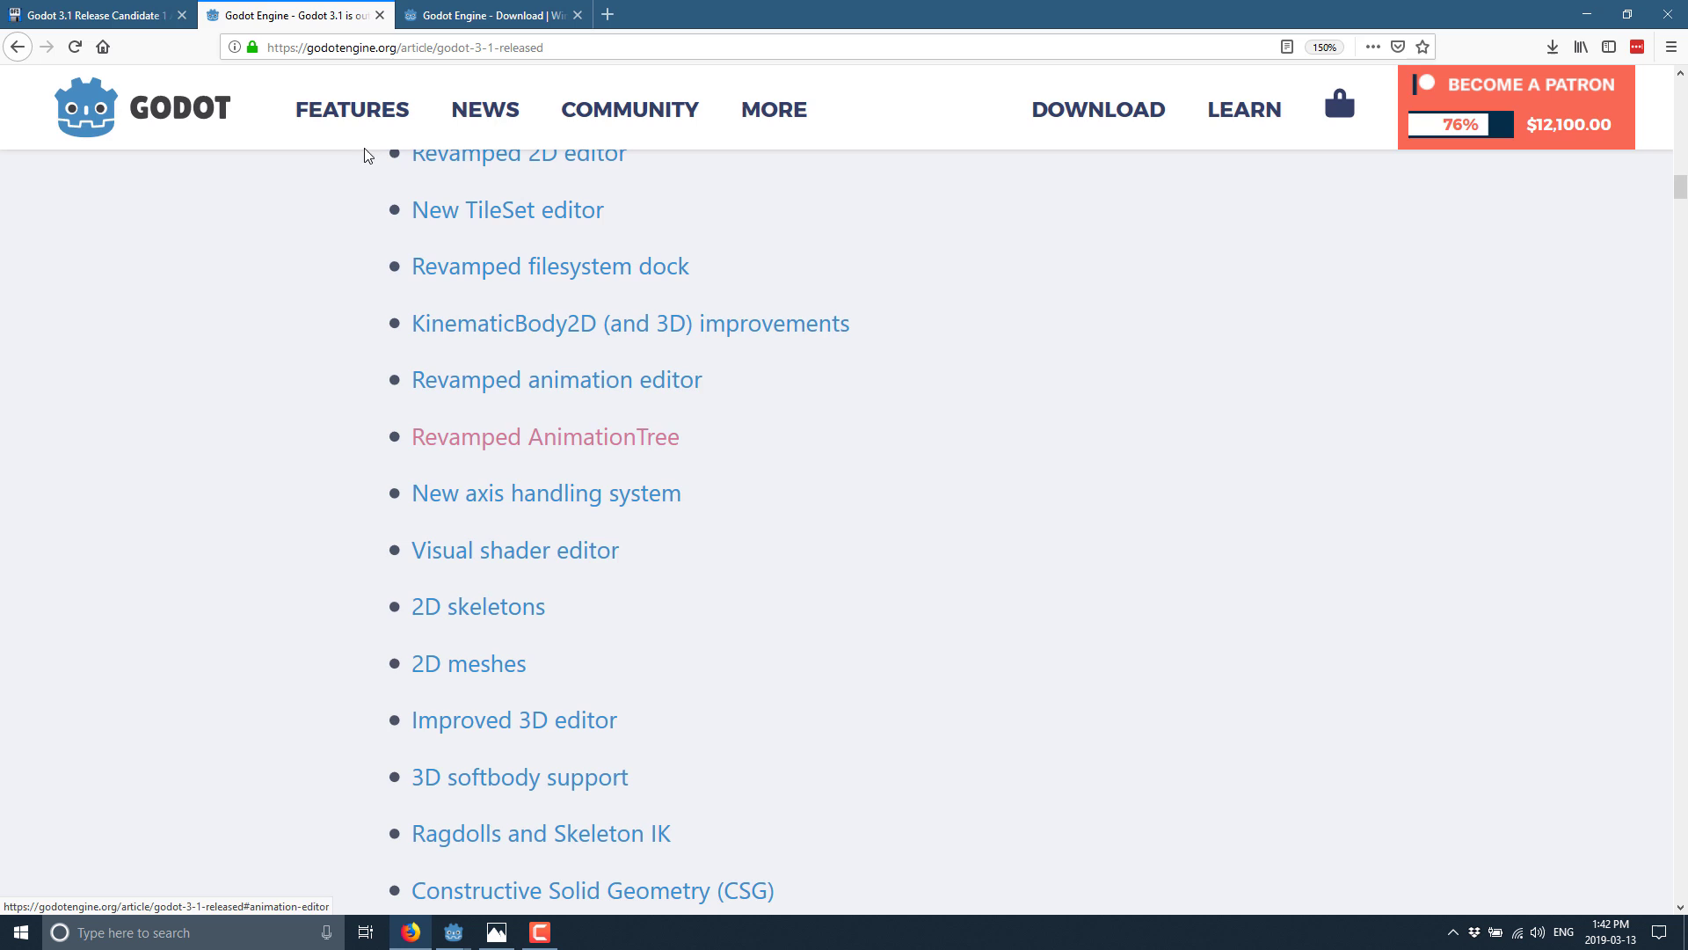
{"action": "left_click", "coordinate": [97, 15]}
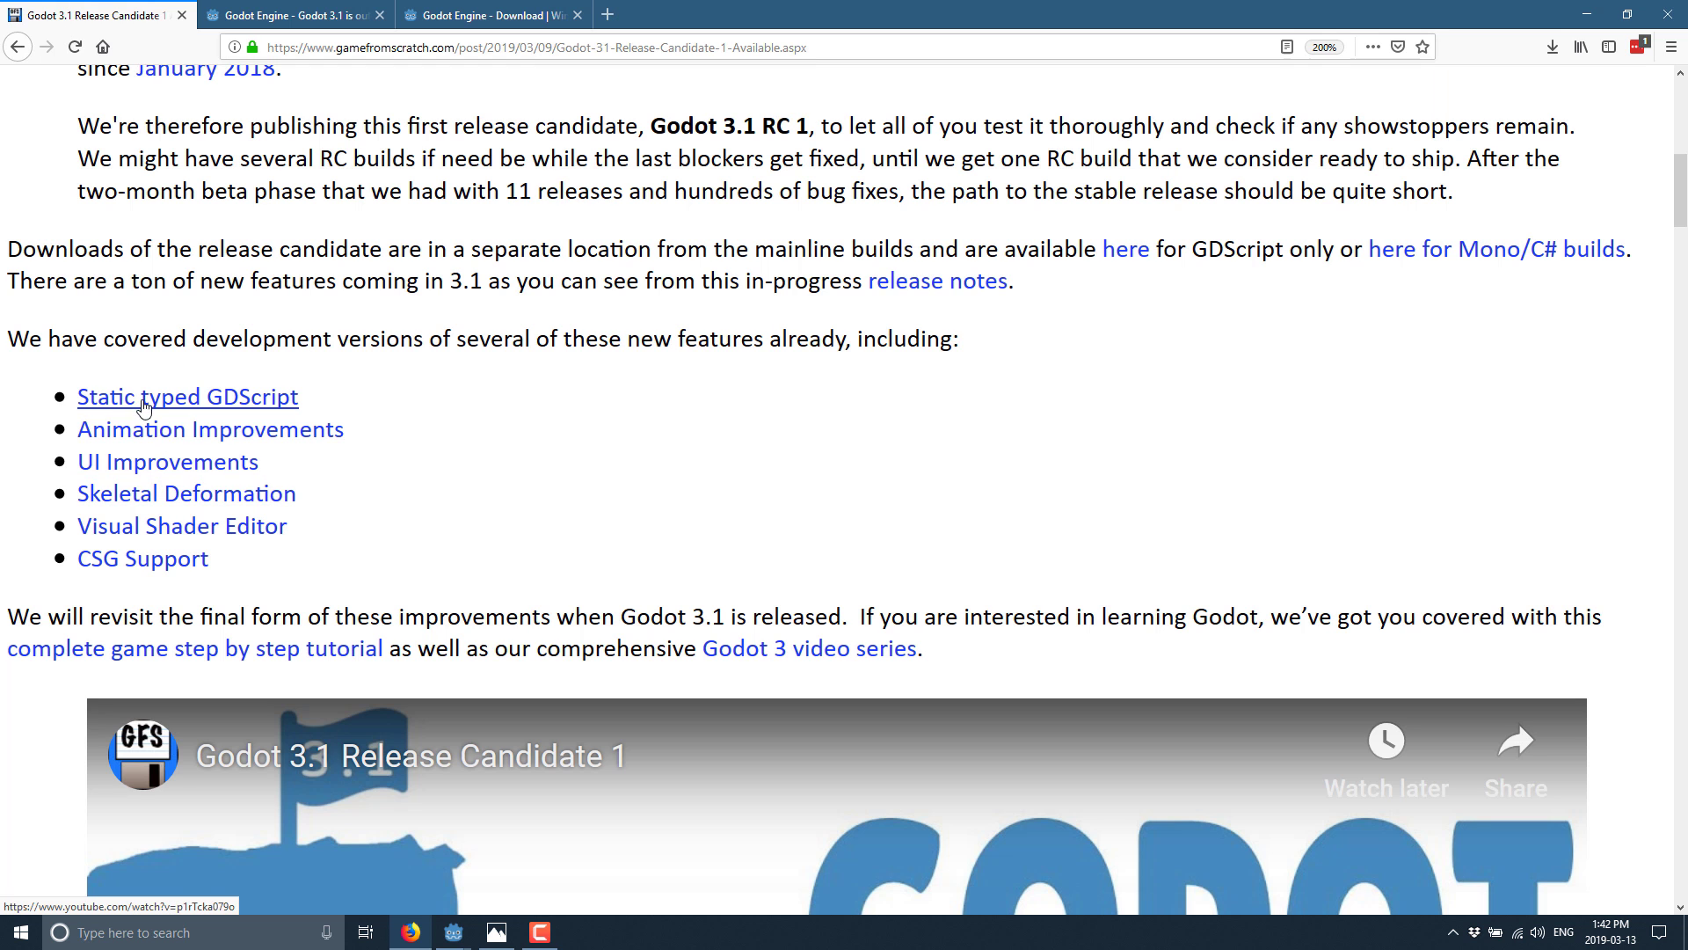
{"action": "left_click", "coordinate": [293, 25]}
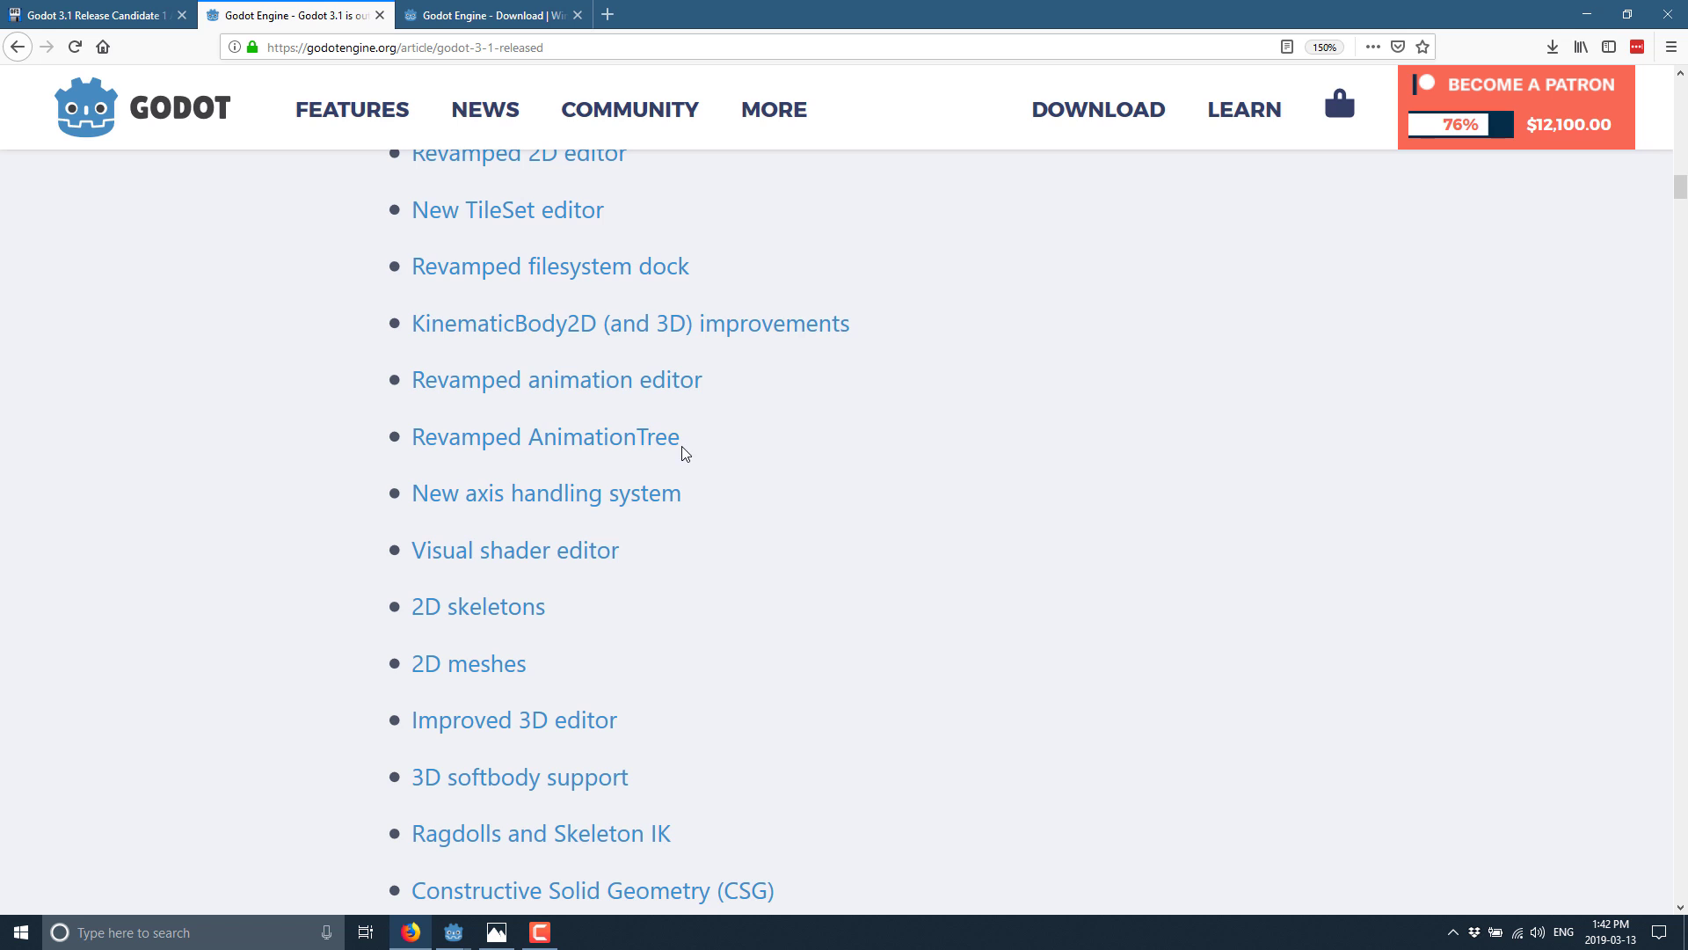
Scroll on to the OpenGL ES 2.0 Renderer section, glancing at the Release Candidate tab again.
{"action": "scroll", "coordinate": [671, 509], "scroll_direction": "down", "scroll_amount": 2}
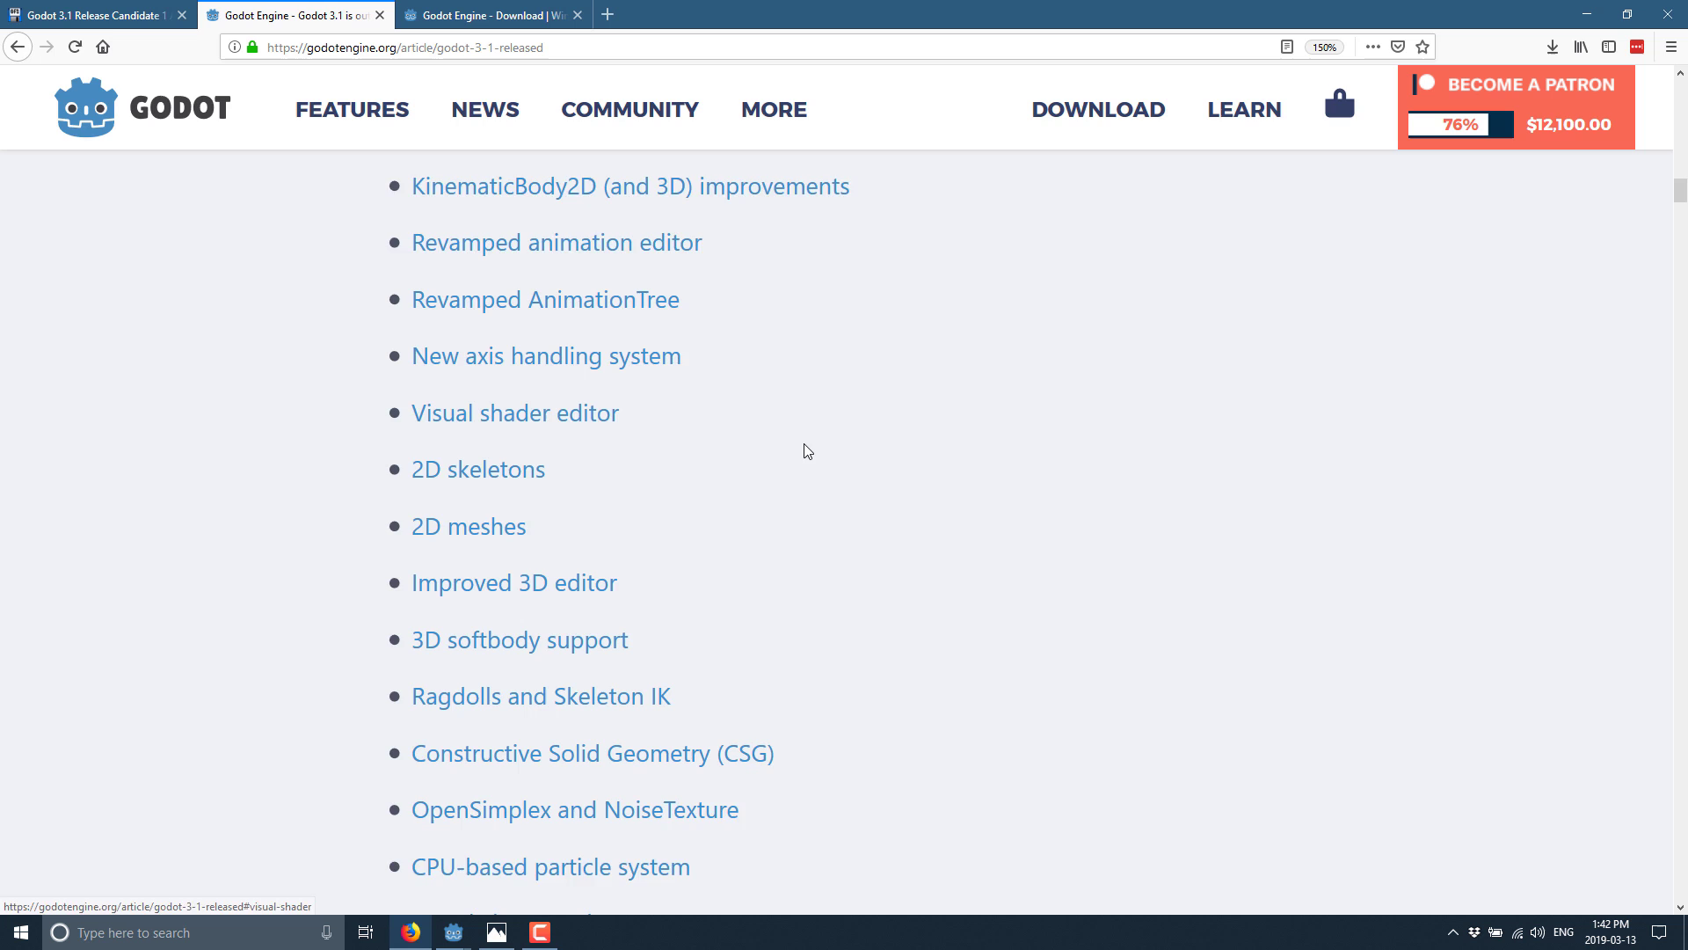
{"action": "scroll", "coordinate": [641, 350], "scroll_direction": "down", "scroll_amount": 2}
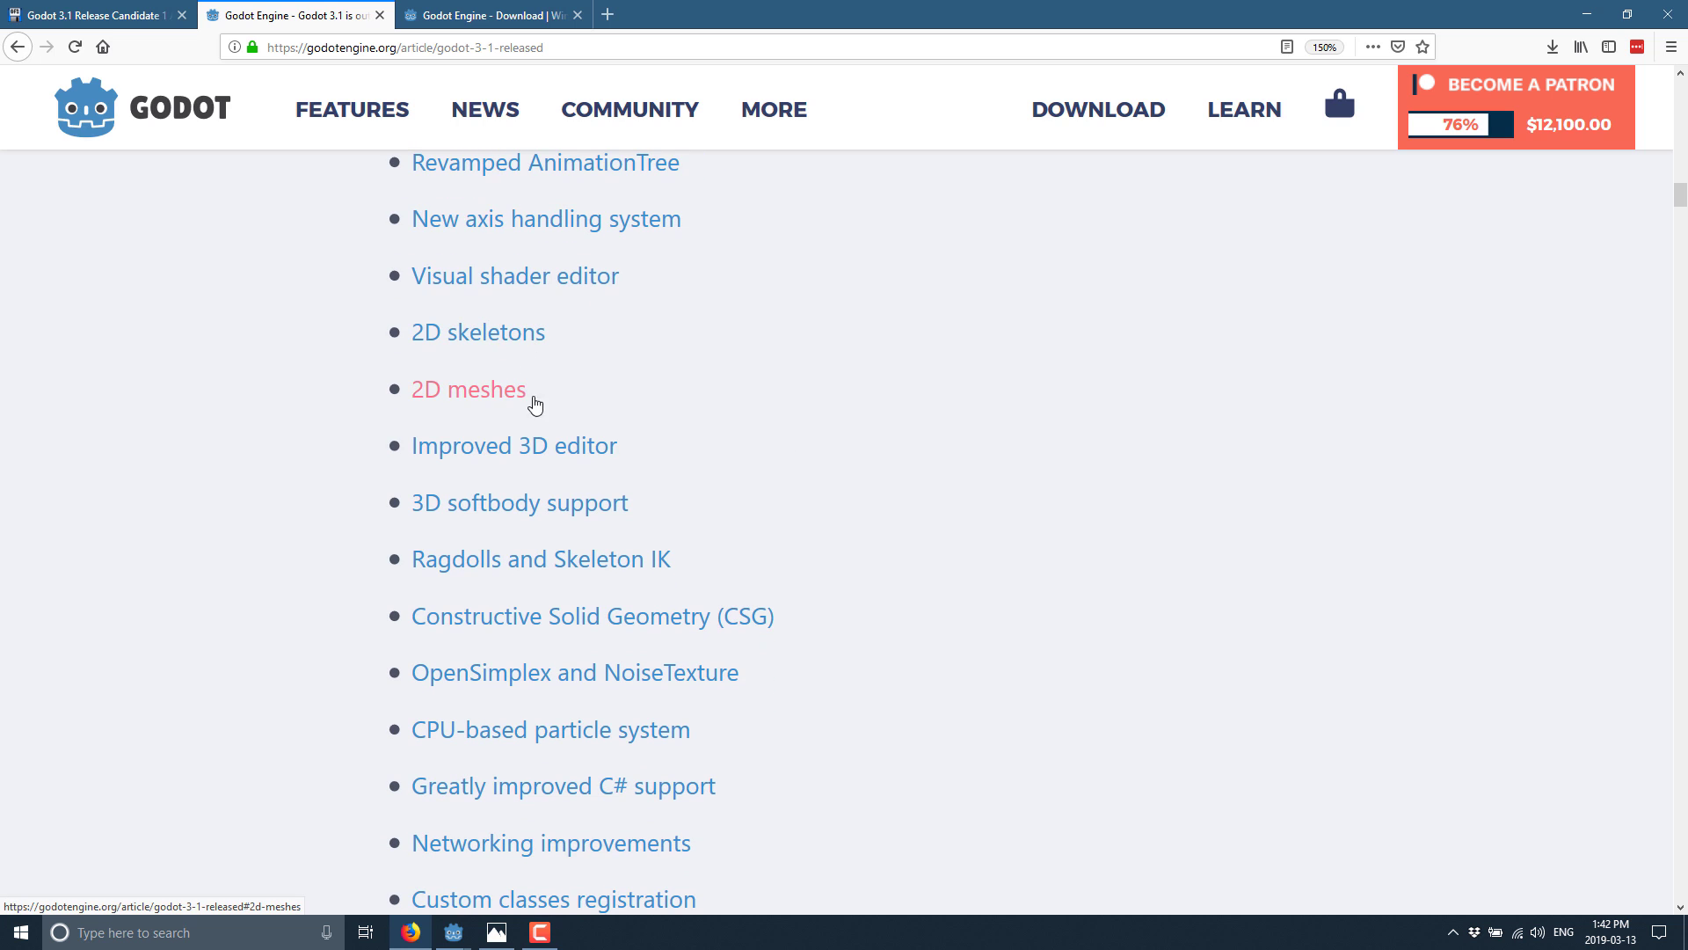
{"action": "scroll", "coordinate": [595, 423], "scroll_direction": "down", "scroll_amount": 2}
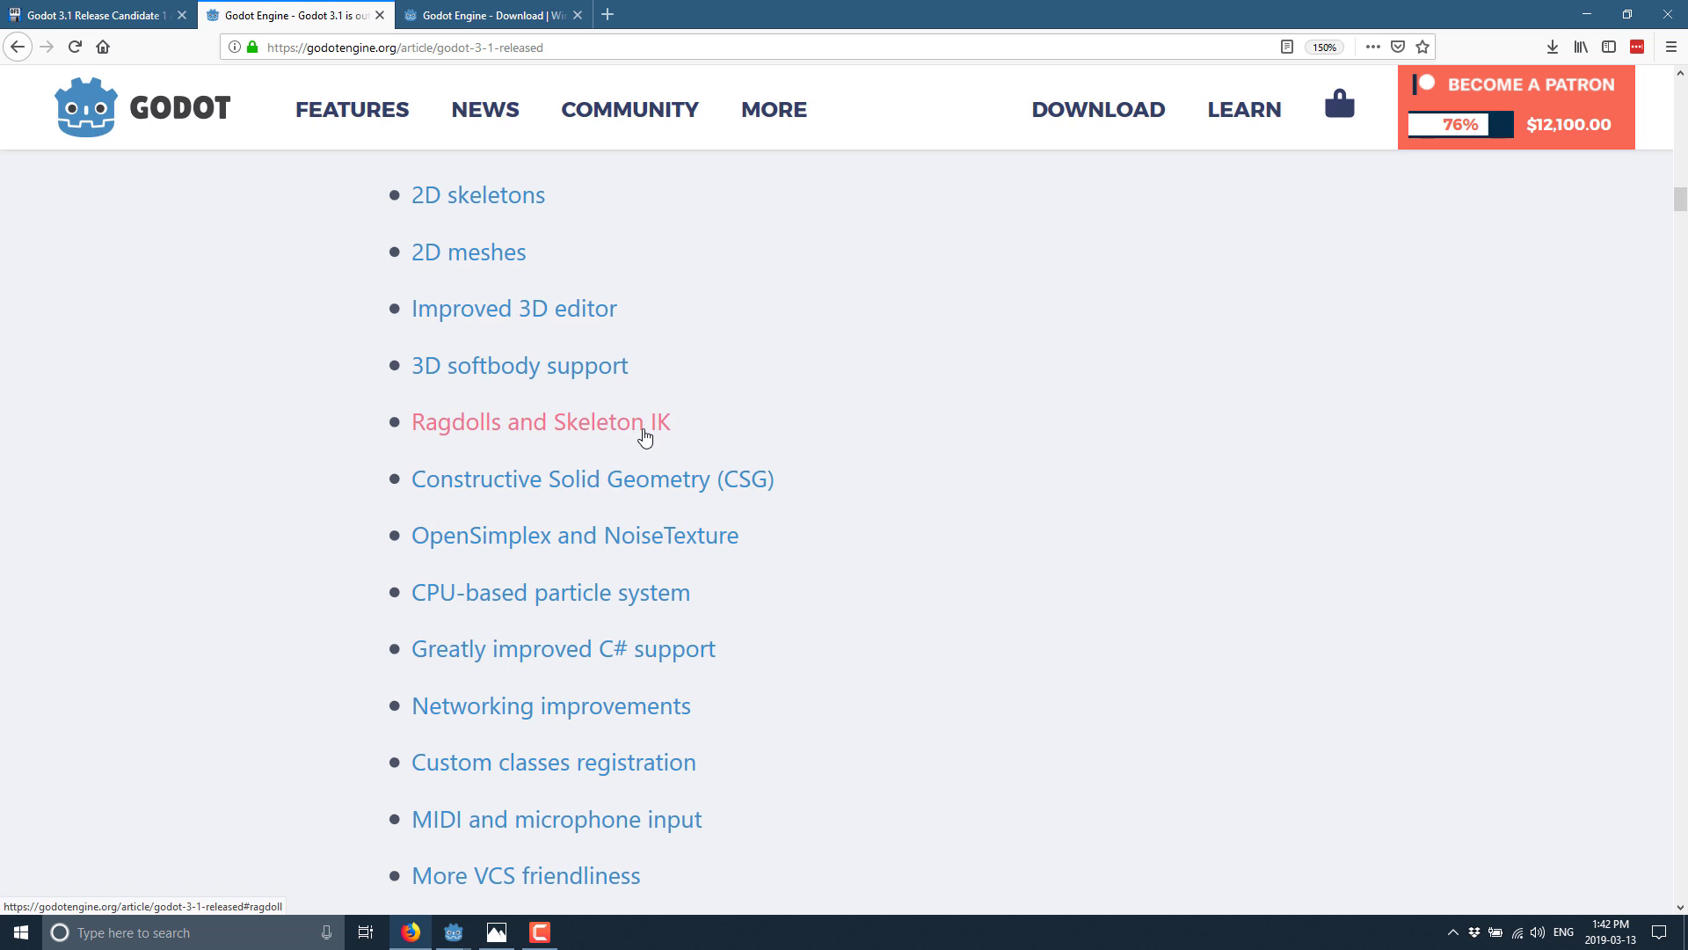
{"action": "scroll", "coordinate": [605, 392], "scroll_direction": "down", "scroll_amount": 2}
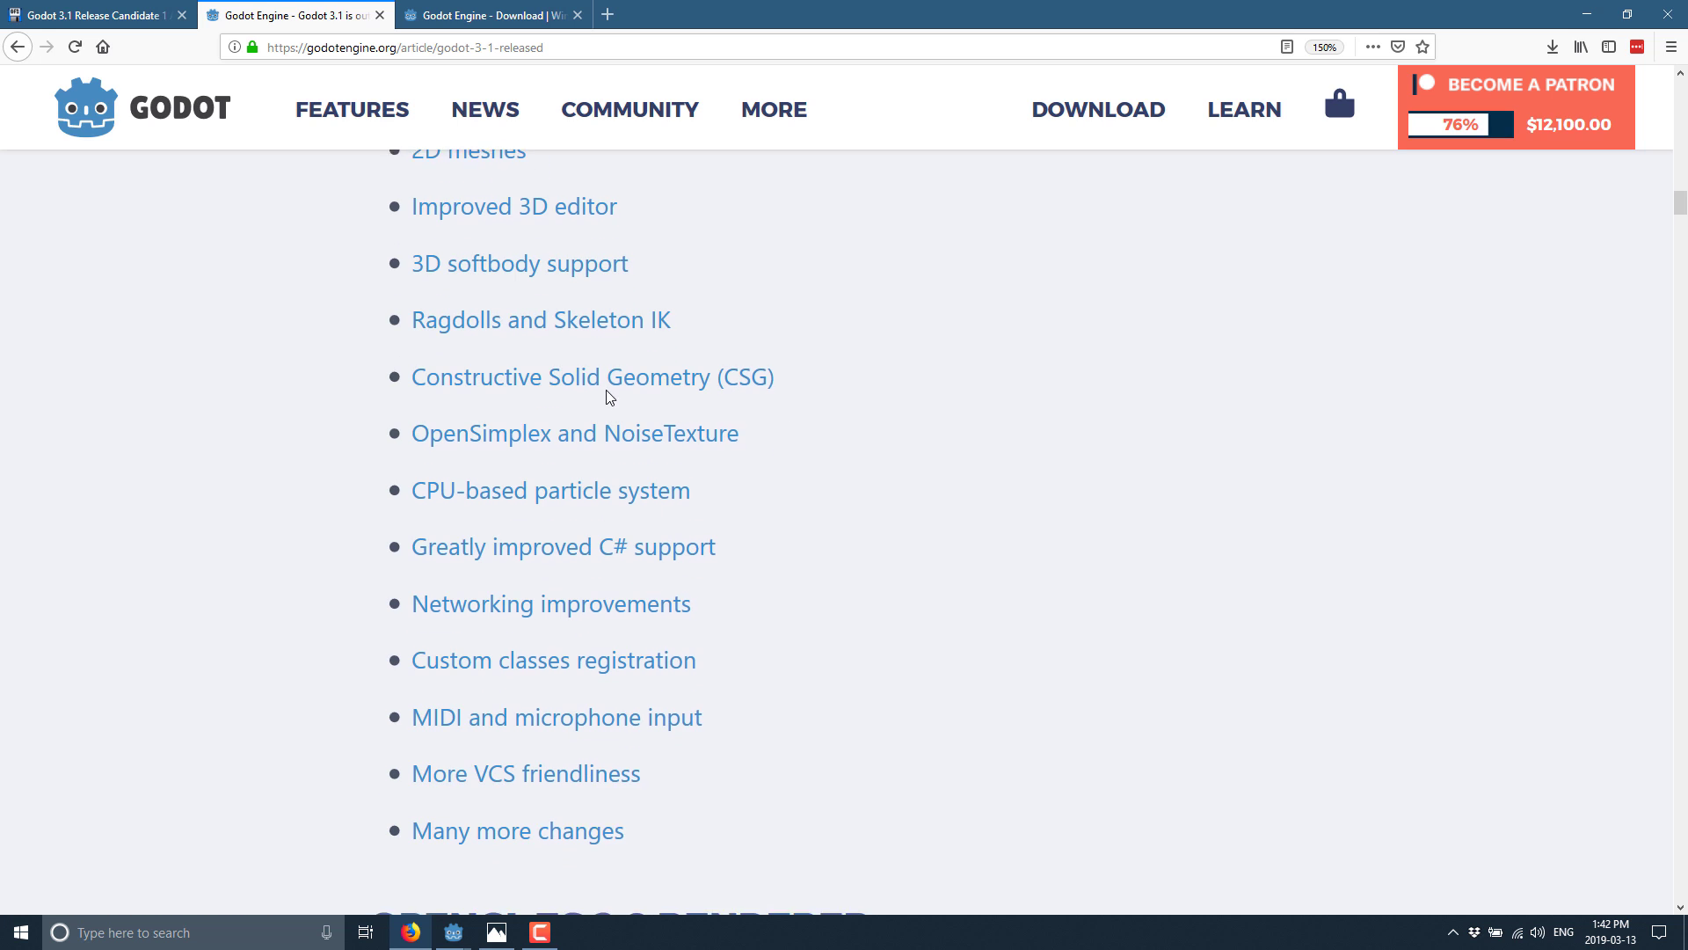
{"action": "left_click", "coordinate": [132, 15]}
{"action": "left_click", "coordinate": [290, 15]}
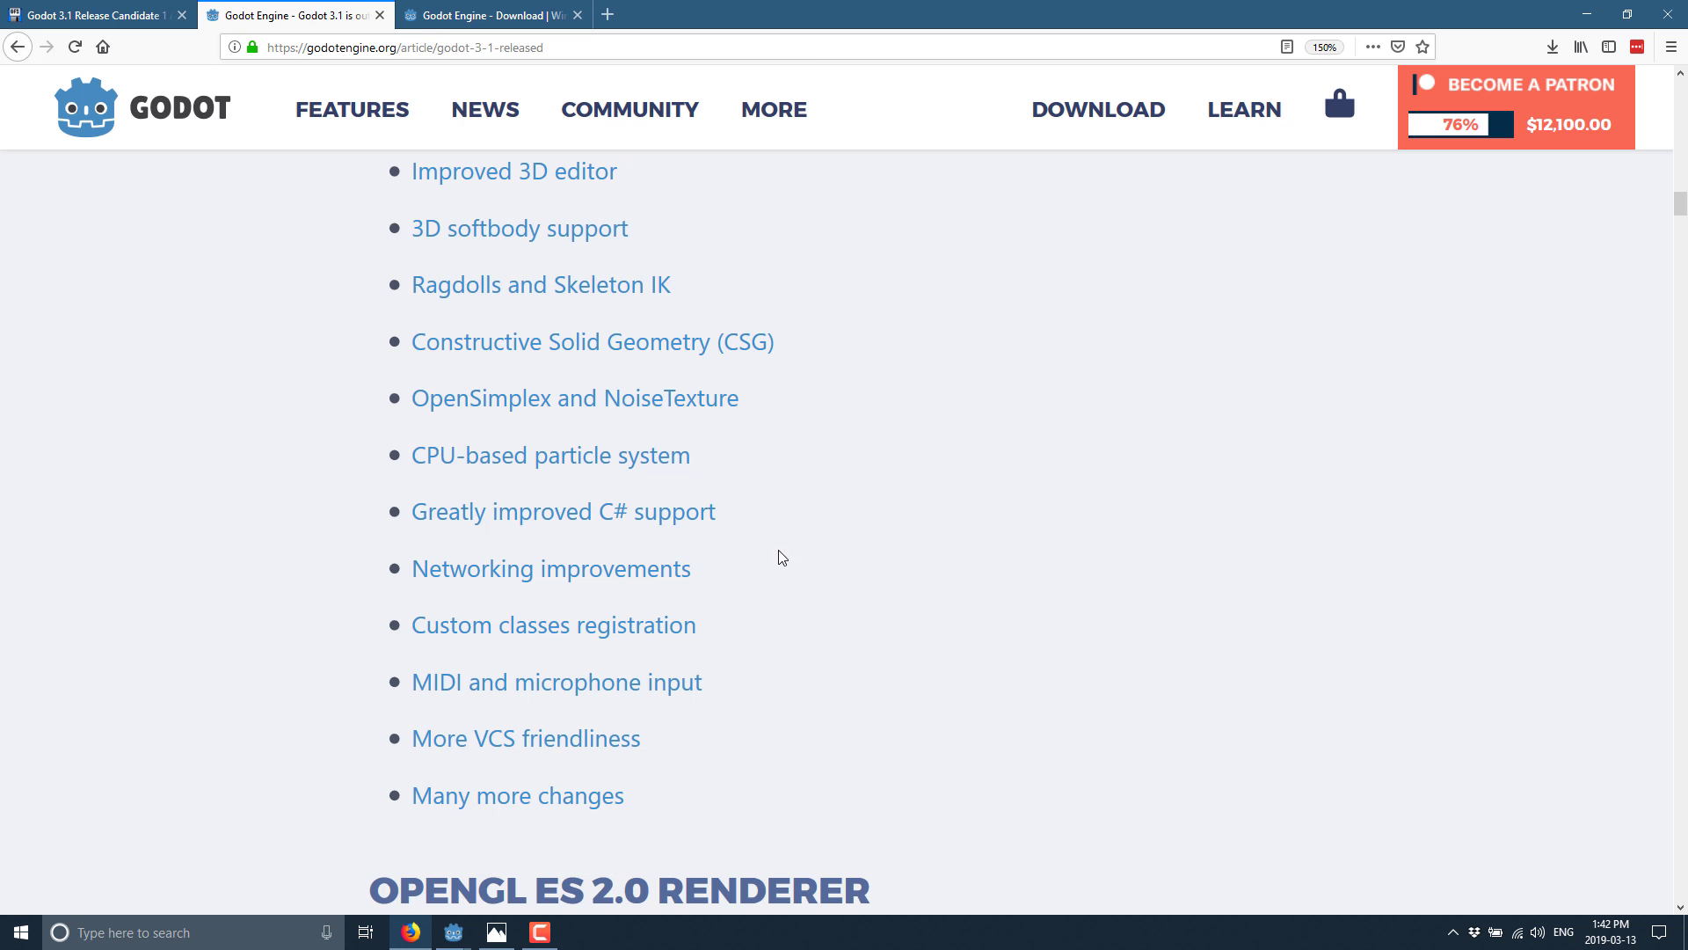
{"action": "scroll", "coordinate": [592, 332], "scroll_direction": "down", "scroll_amount": 2}
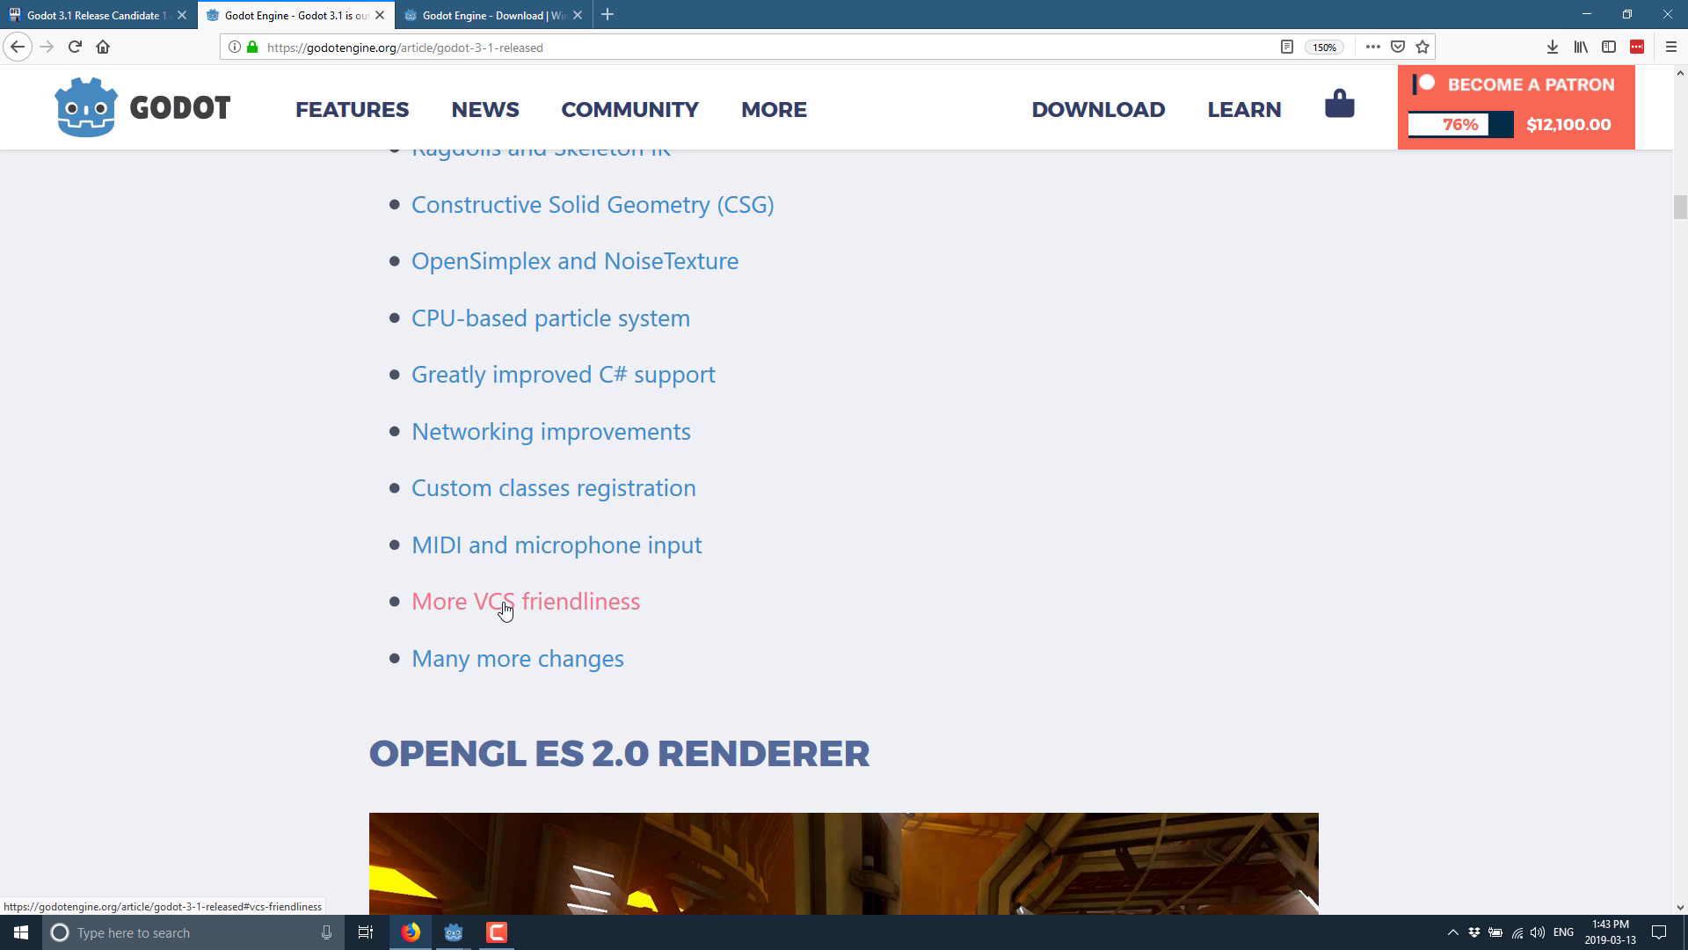
{"action": "scroll", "coordinate": [1548, 484], "scroll_direction": "down", "scroll_amount": 5}
{"action": "scroll", "coordinate": [1548, 484], "scroll_direction": "down", "scroll_amount": 4}
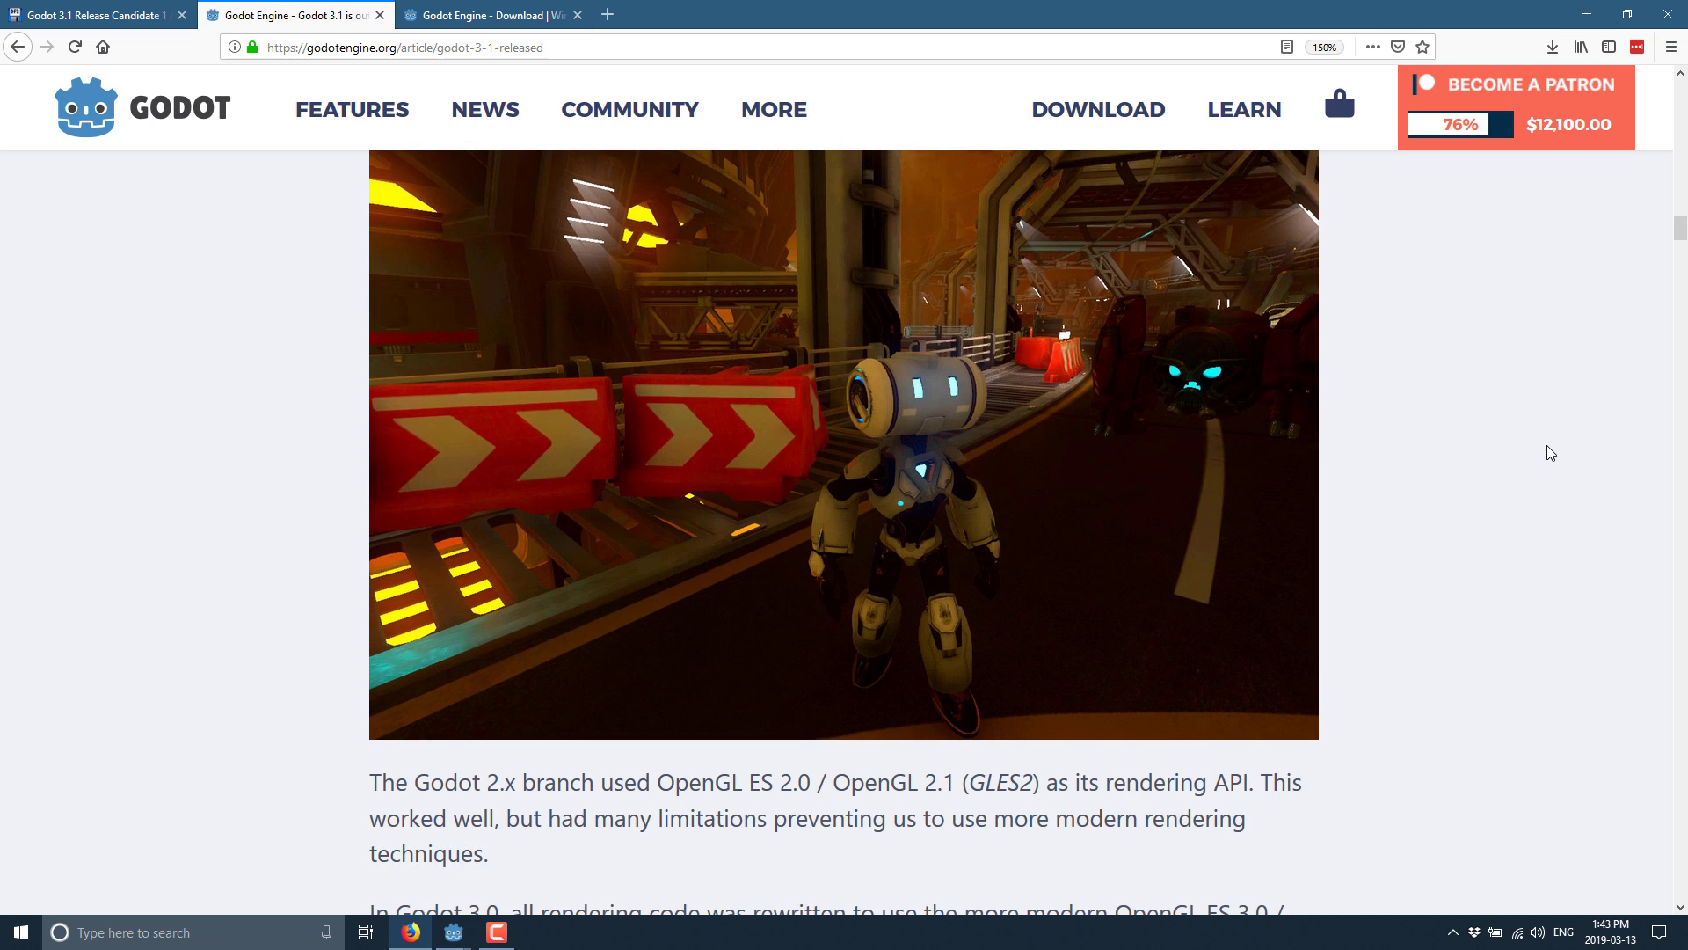
Scroll past the renderer screenshot and GLES2/GLES3 history to the list of GLES3 problems.
{"action": "scroll", "coordinate": [1550, 453], "scroll_direction": "down", "scroll_amount": 5}
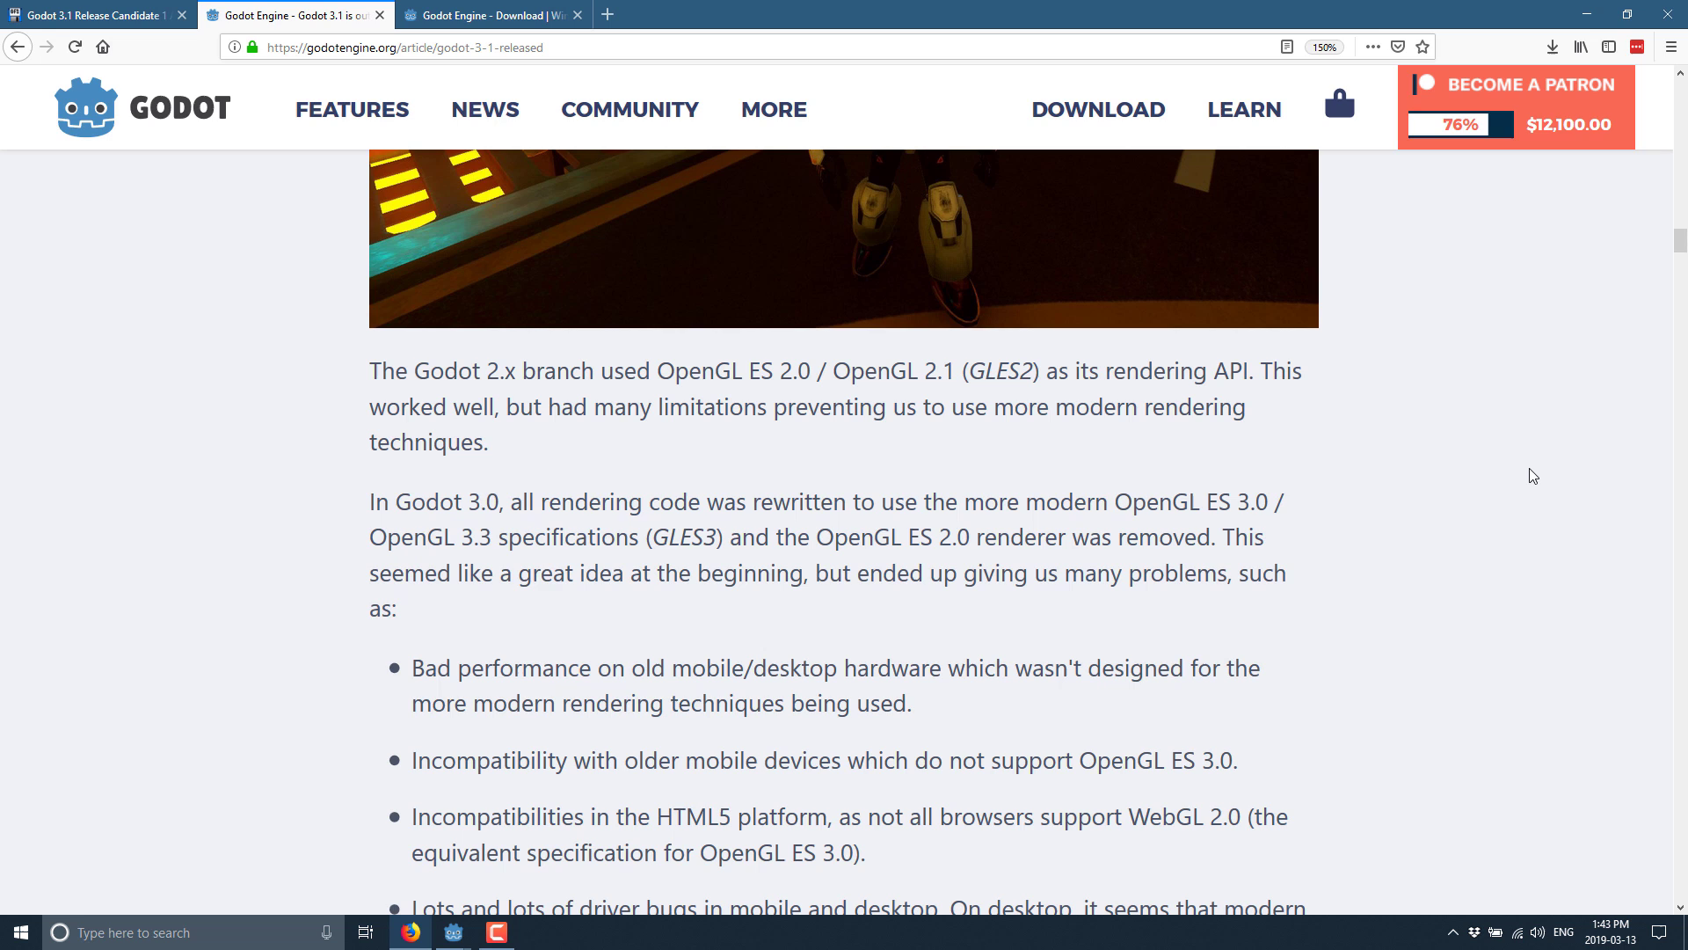
{"action": "scroll", "coordinate": [690, 520], "scroll_direction": "down", "scroll_amount": 2}
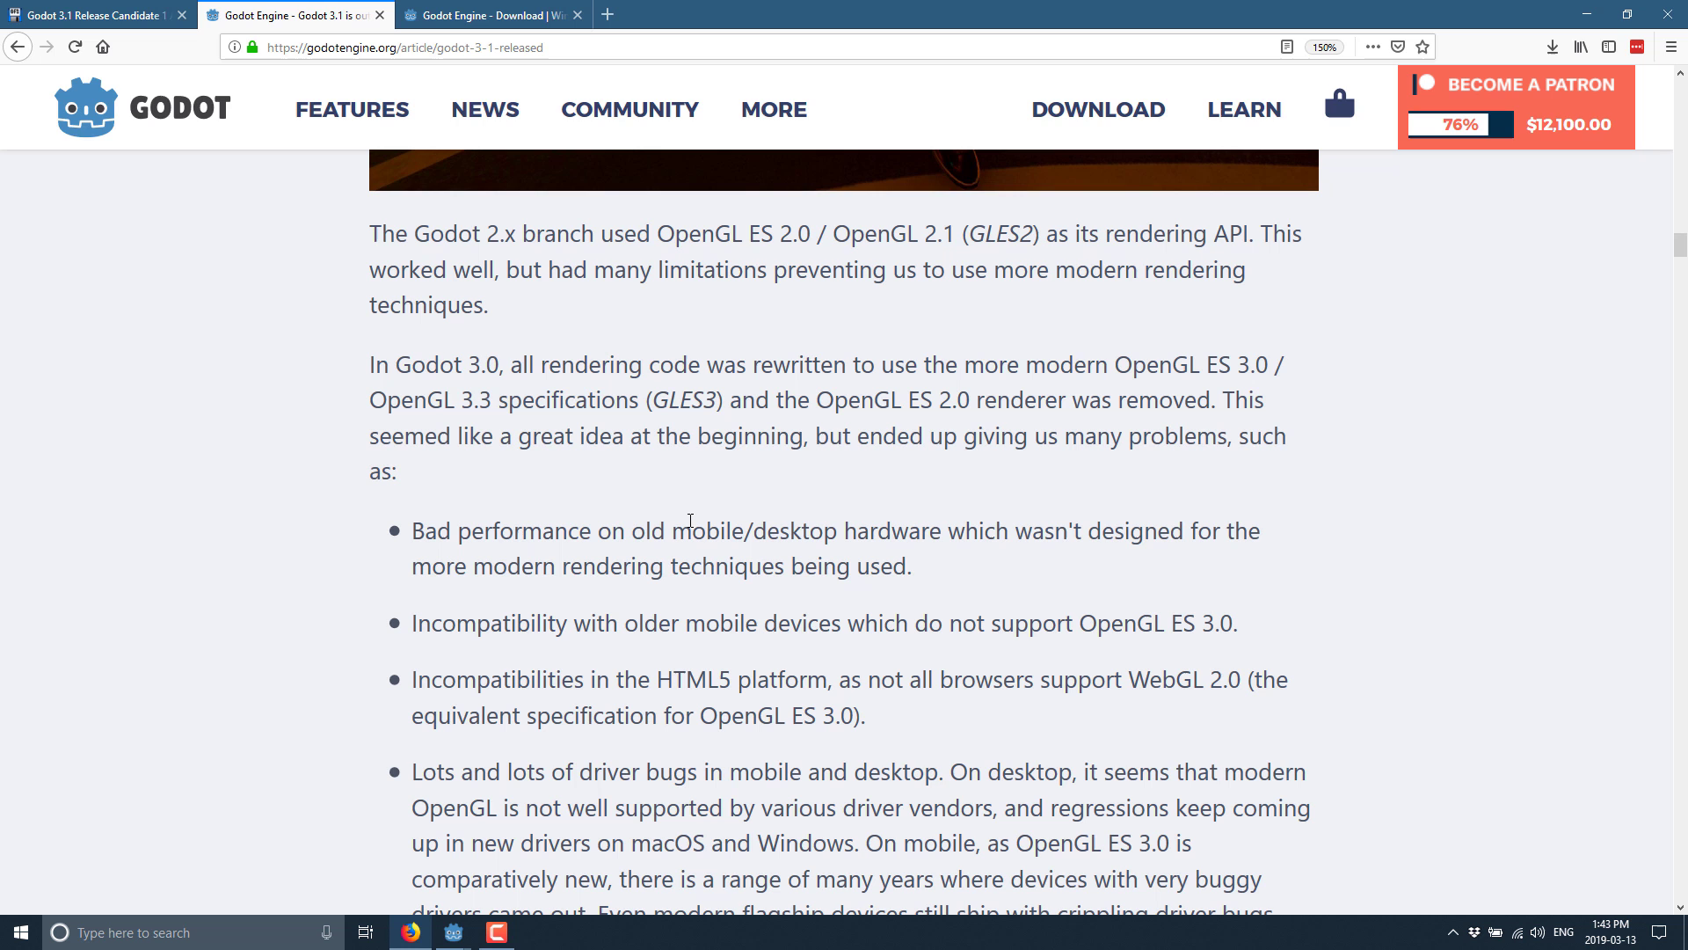
{"action": "scroll", "coordinate": [713, 519], "scroll_direction": "down", "scroll_amount": 6}
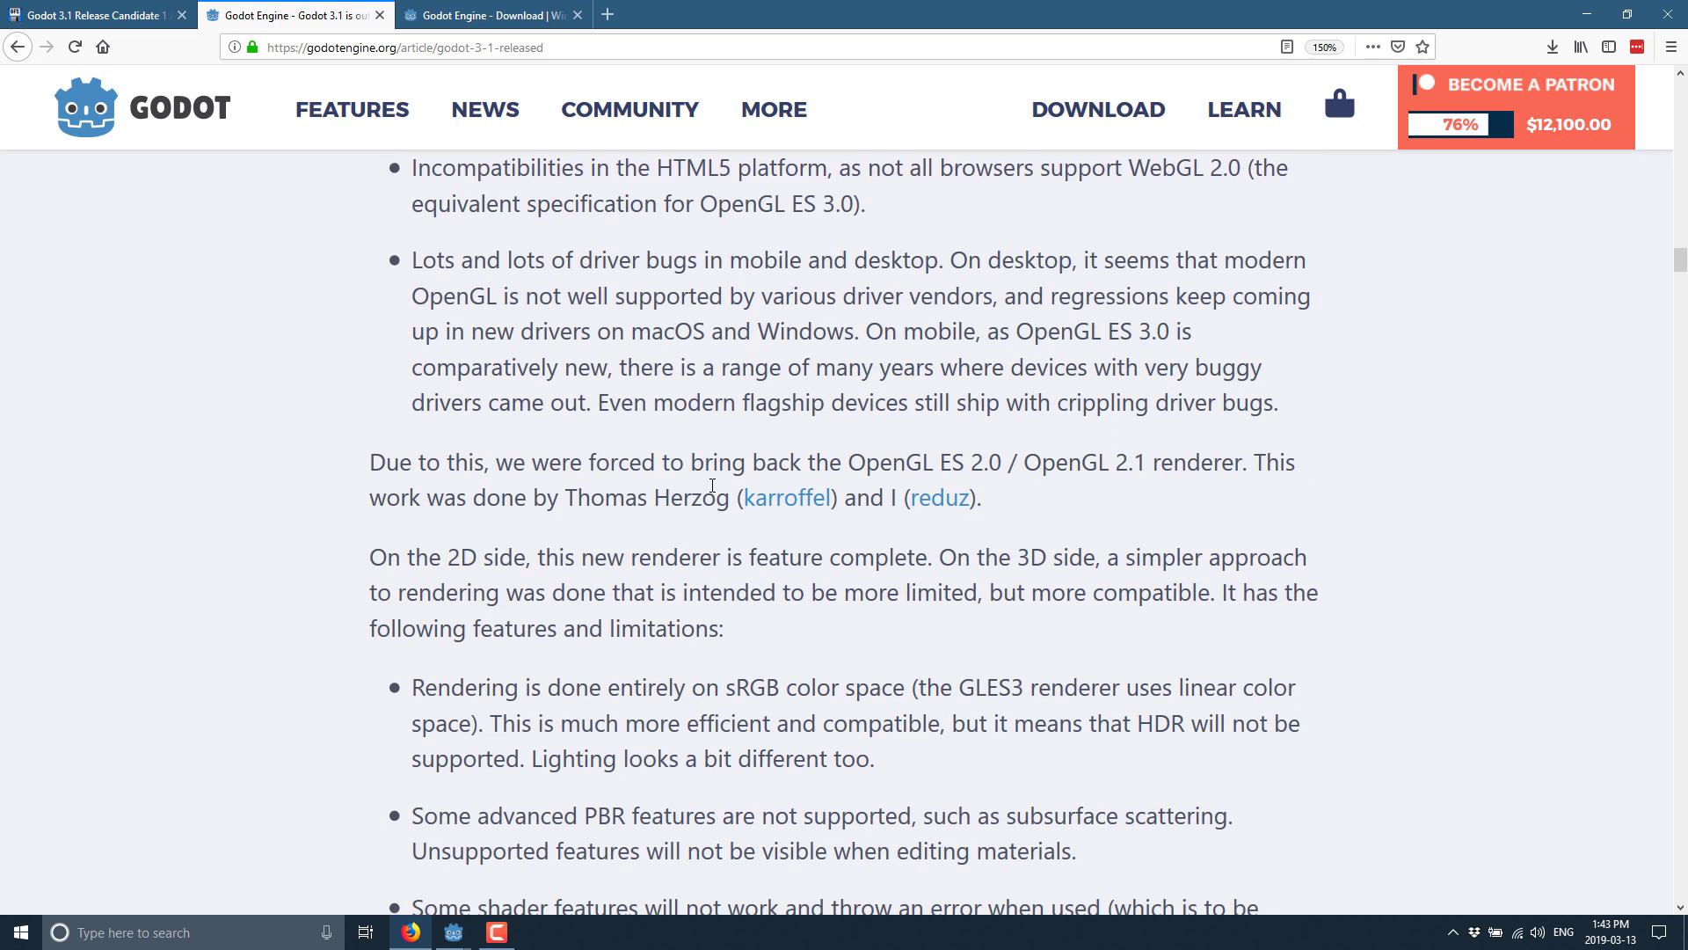
Scroll through the OpenGL ES 2.0 features and limitations to the Optional Typing in GDScript heading.
{"action": "scroll", "coordinate": [713, 492], "scroll_direction": "down", "scroll_amount": 1}
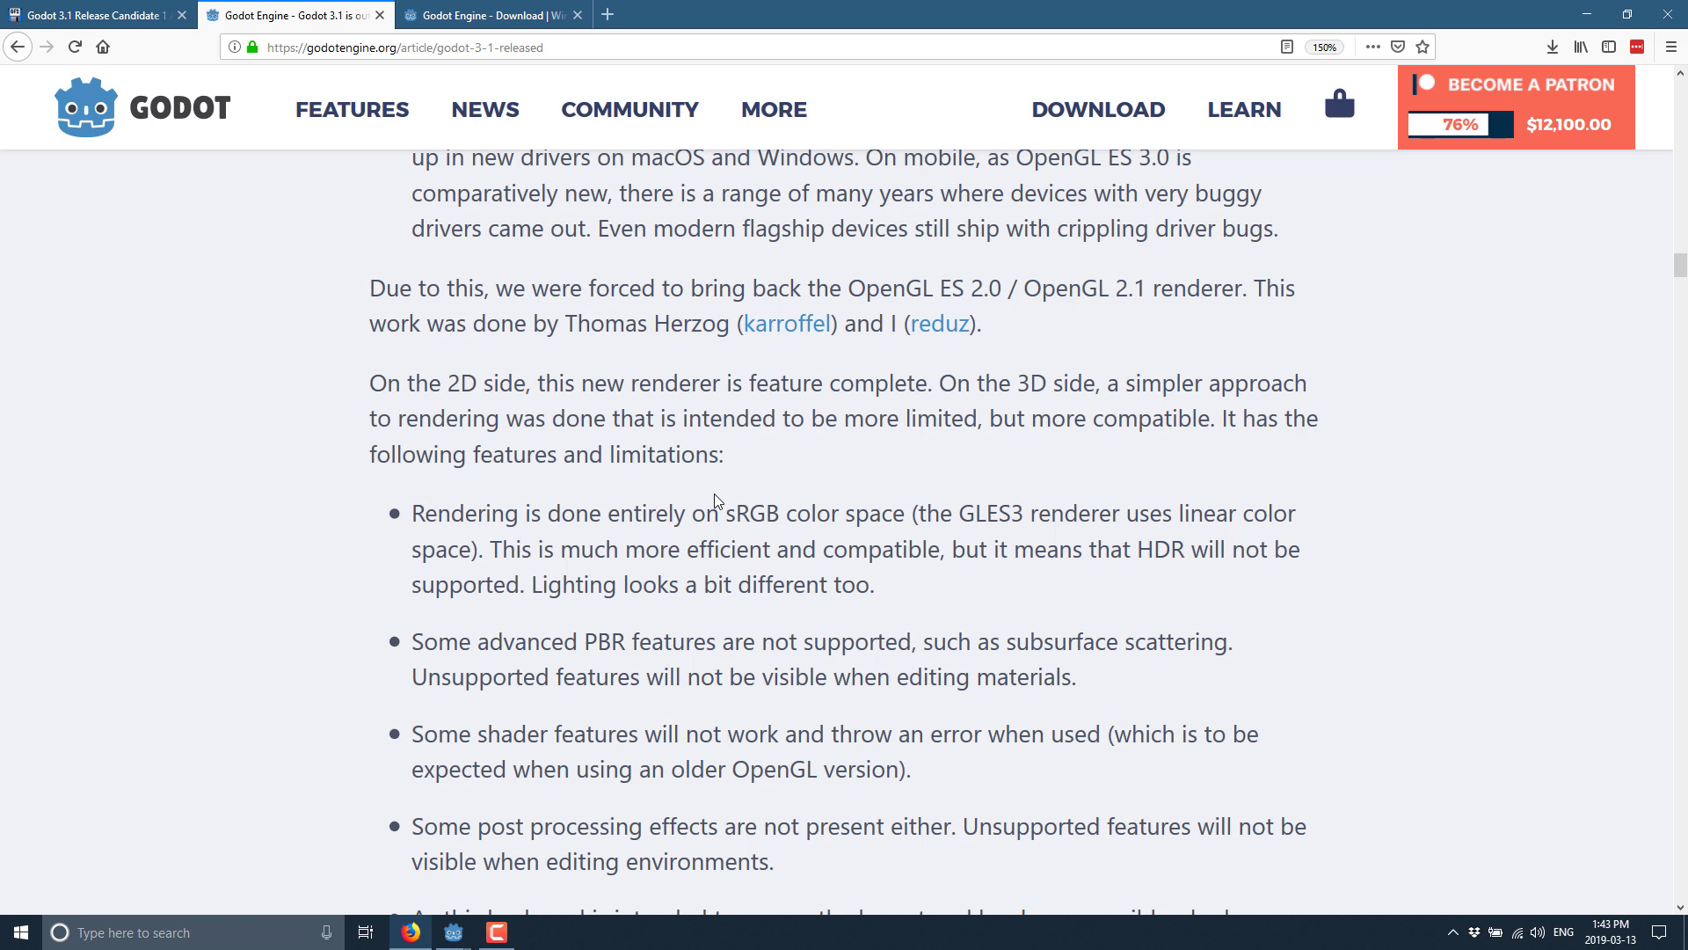
{"action": "scroll", "coordinate": [711, 492], "scroll_direction": "down", "scroll_amount": 3}
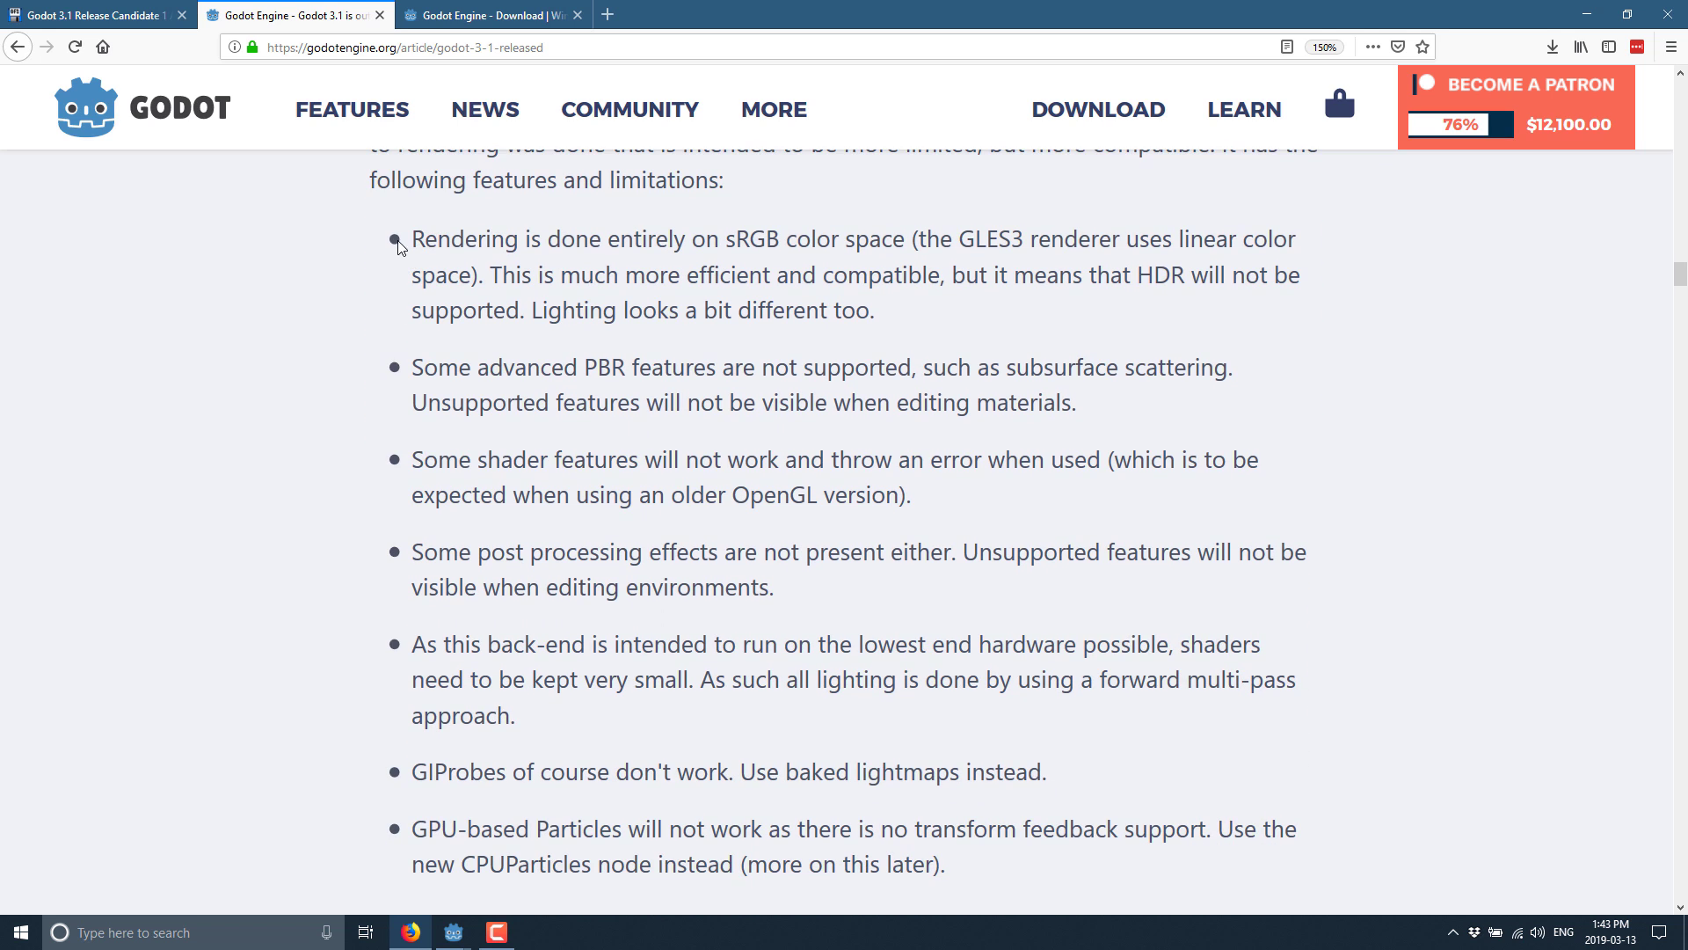
{"action": "scroll", "coordinate": [493, 264], "scroll_direction": "up", "scroll_amount": 2}
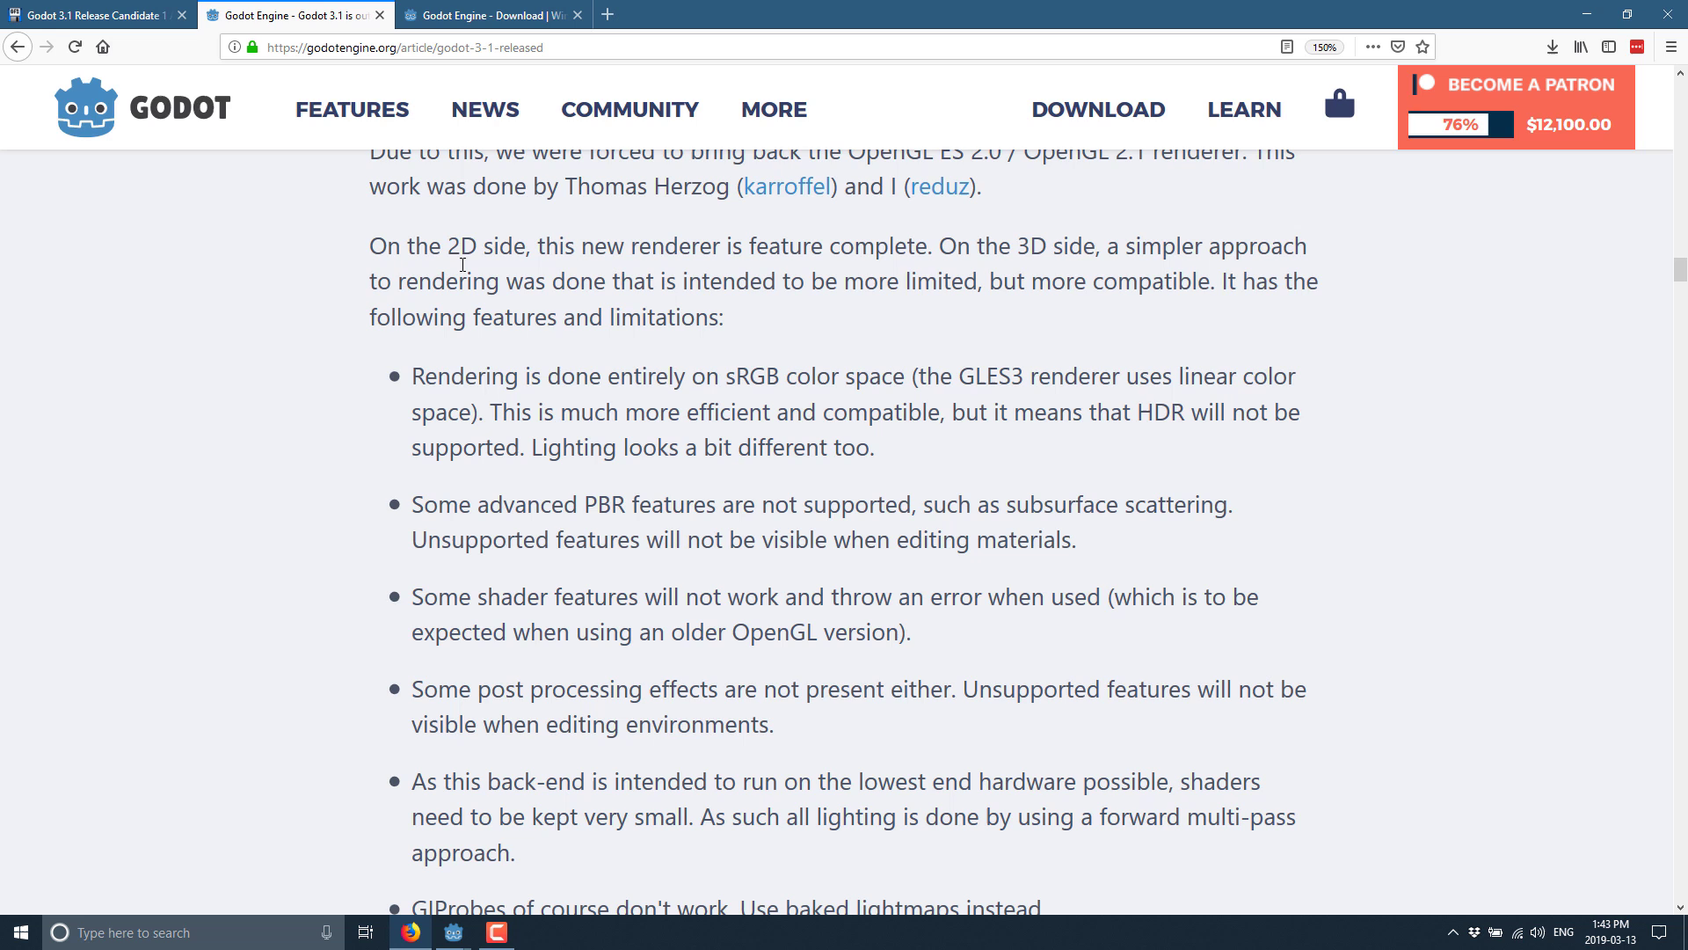
{"action": "scroll", "coordinate": [462, 264], "scroll_direction": "down", "scroll_amount": 3}
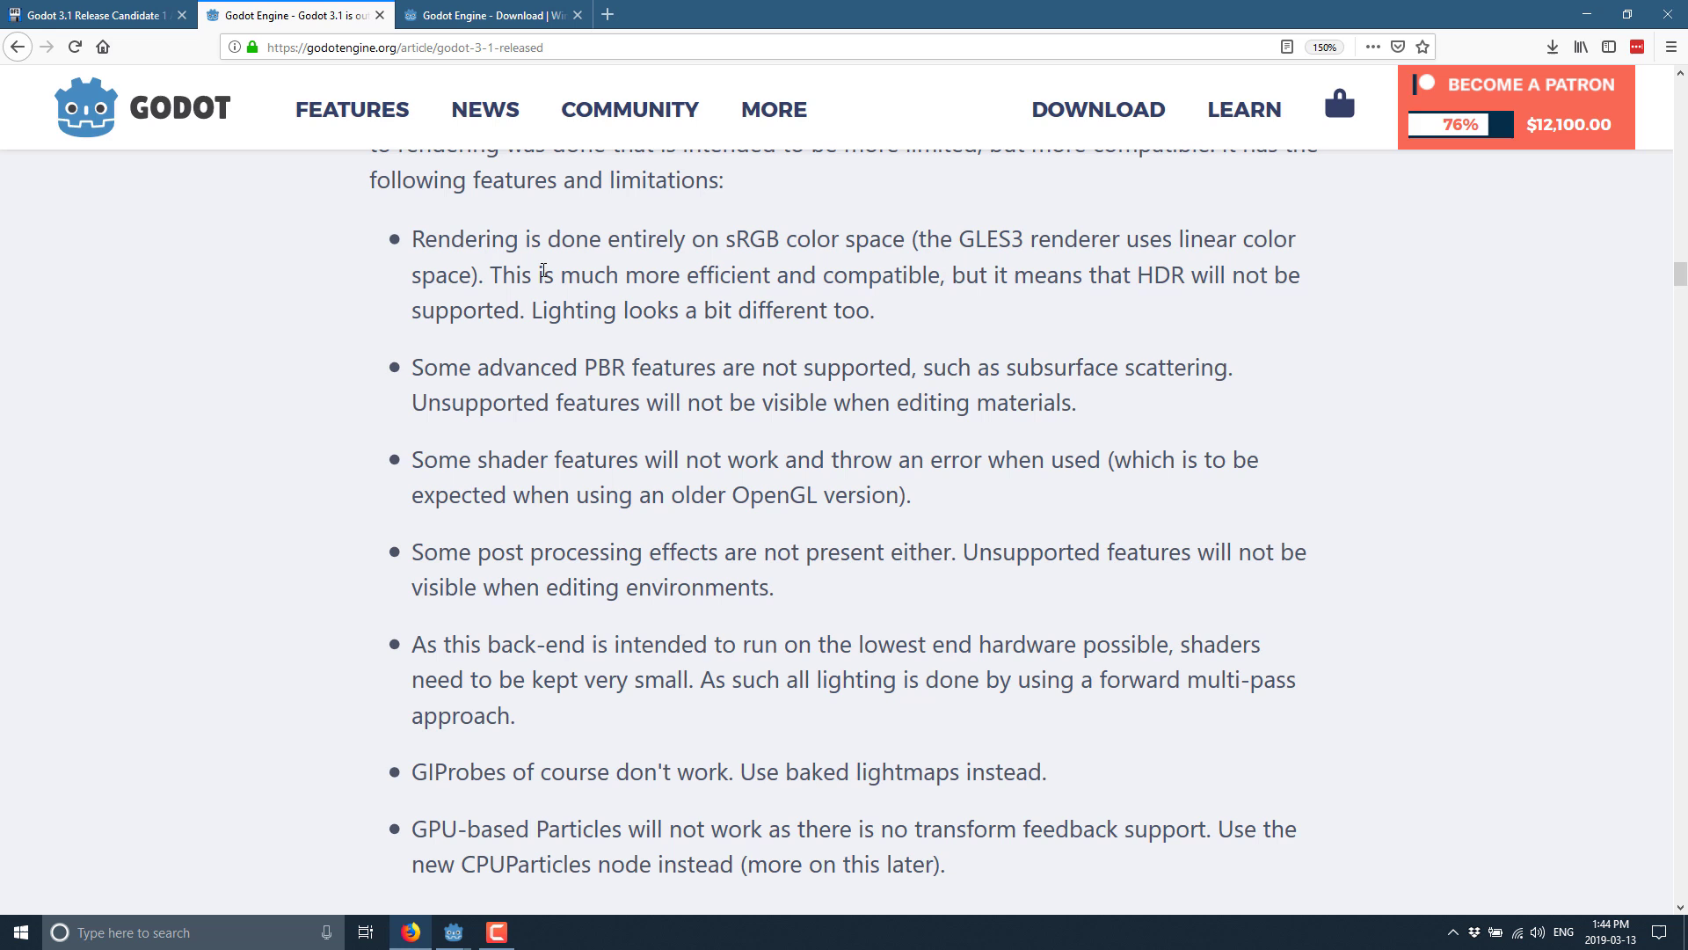
{"action": "scroll", "coordinate": [605, 247], "scroll_direction": "down", "scroll_amount": 3}
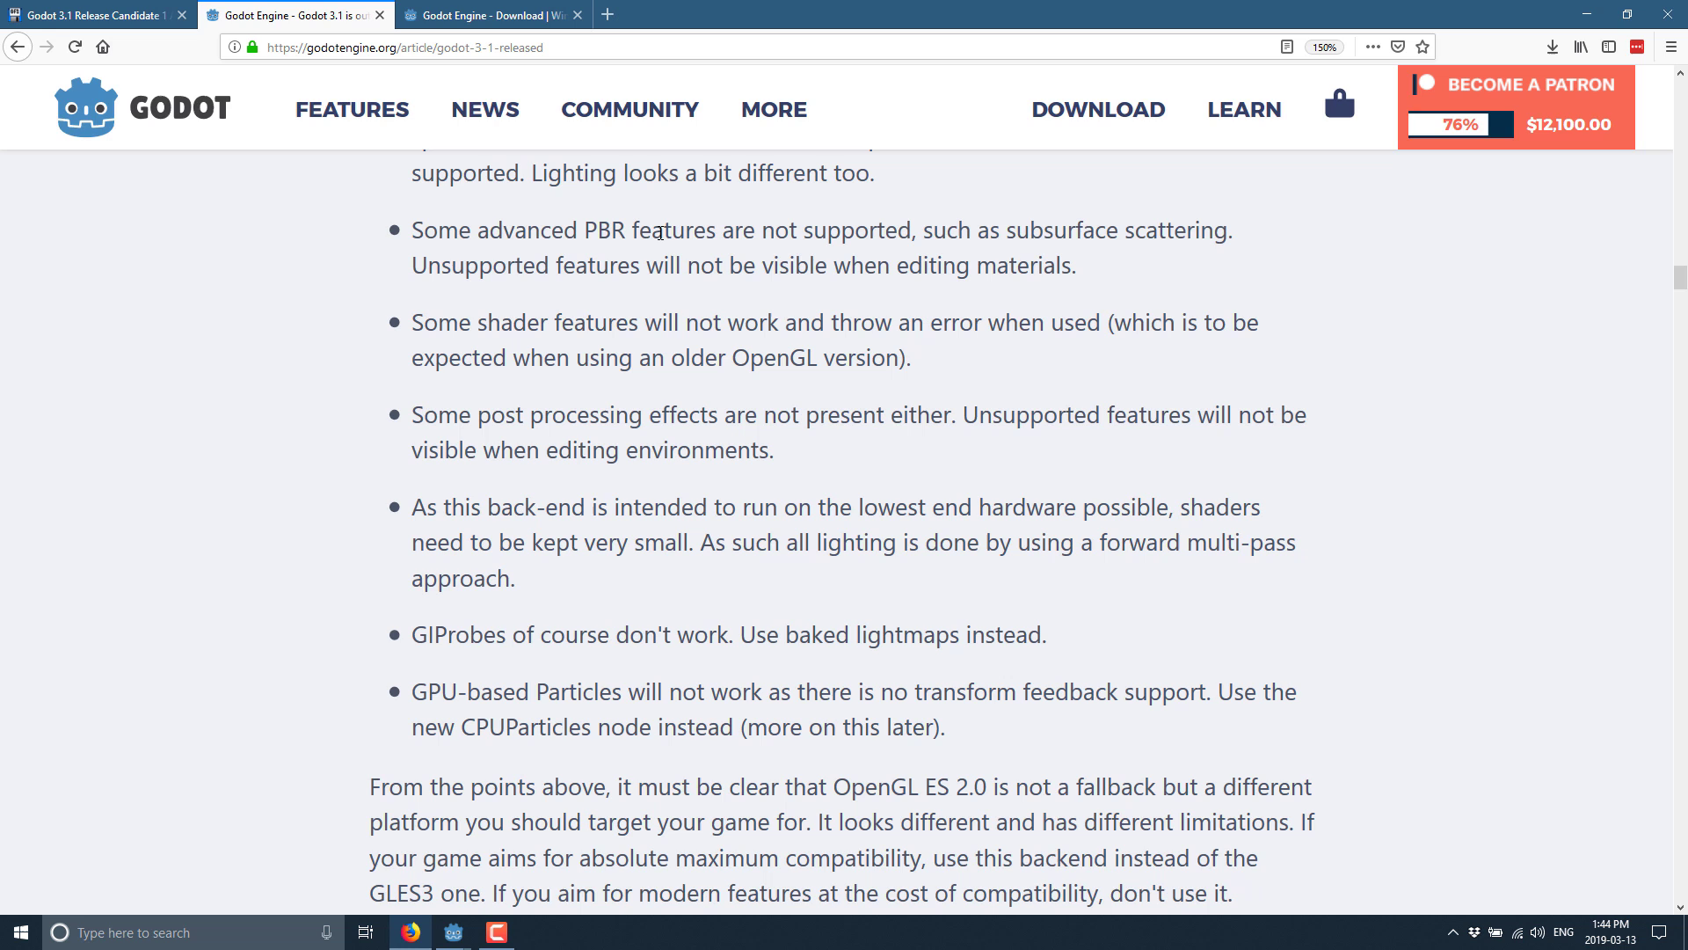
{"action": "scroll", "coordinate": [721, 318], "scroll_direction": "down", "scroll_amount": 3}
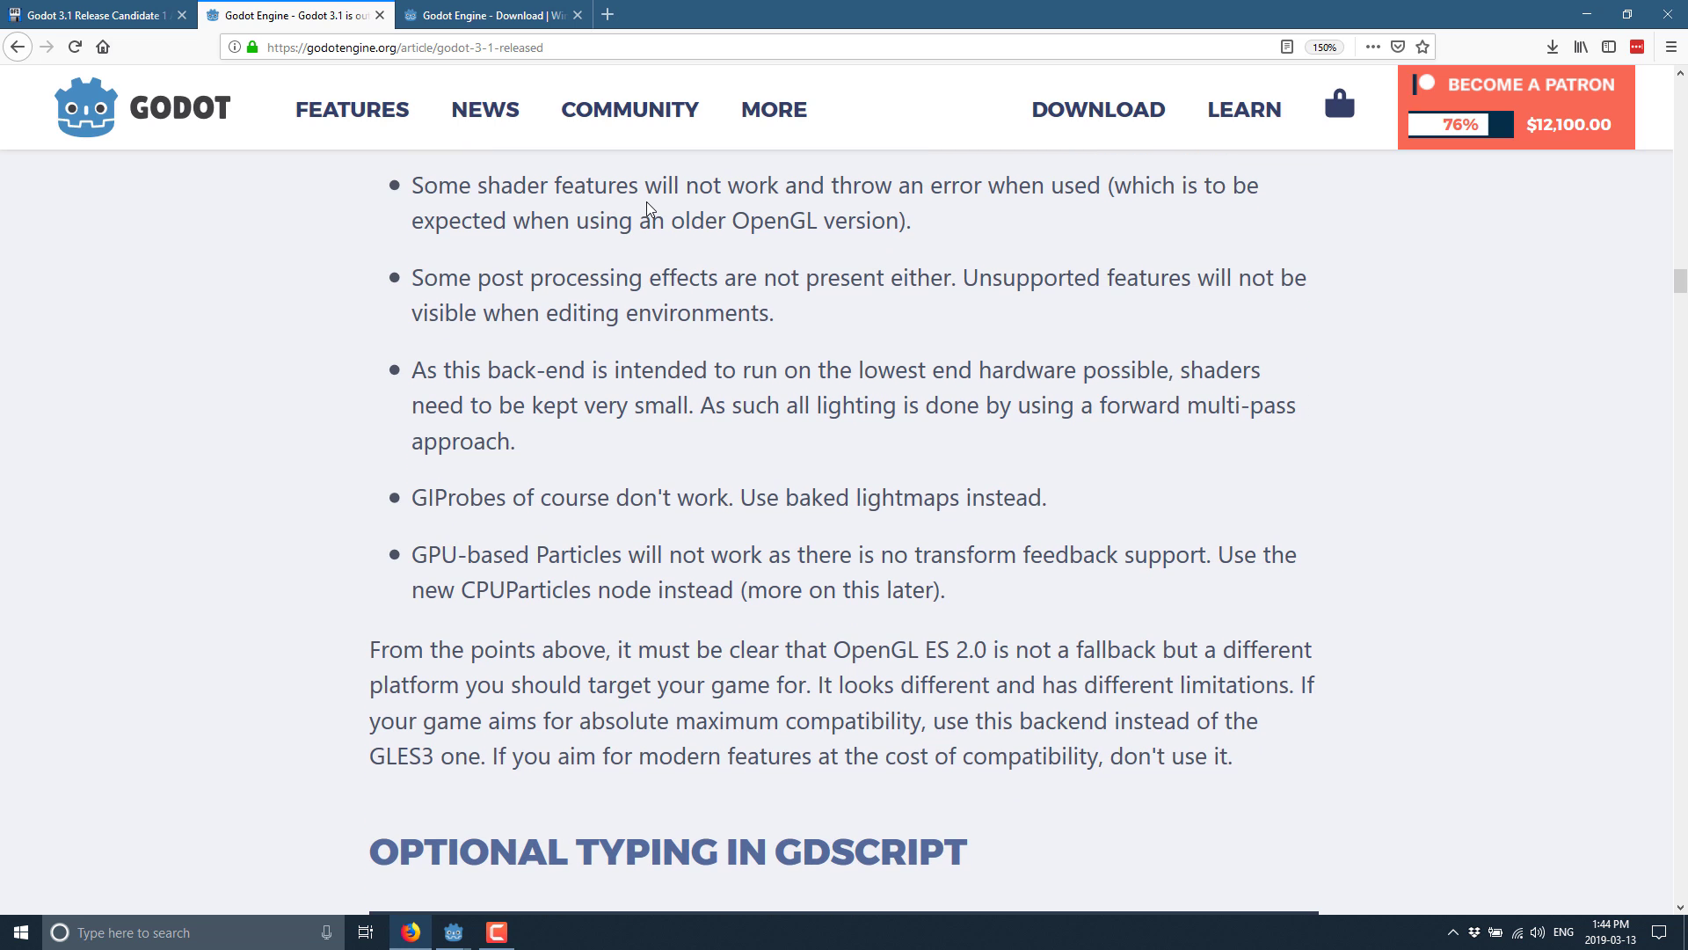
Scroll past the optional typing text to the Revamped Inspector heading and Light2D image.
{"action": "scroll", "coordinate": [1063, 230], "scroll_direction": "down", "scroll_amount": 3}
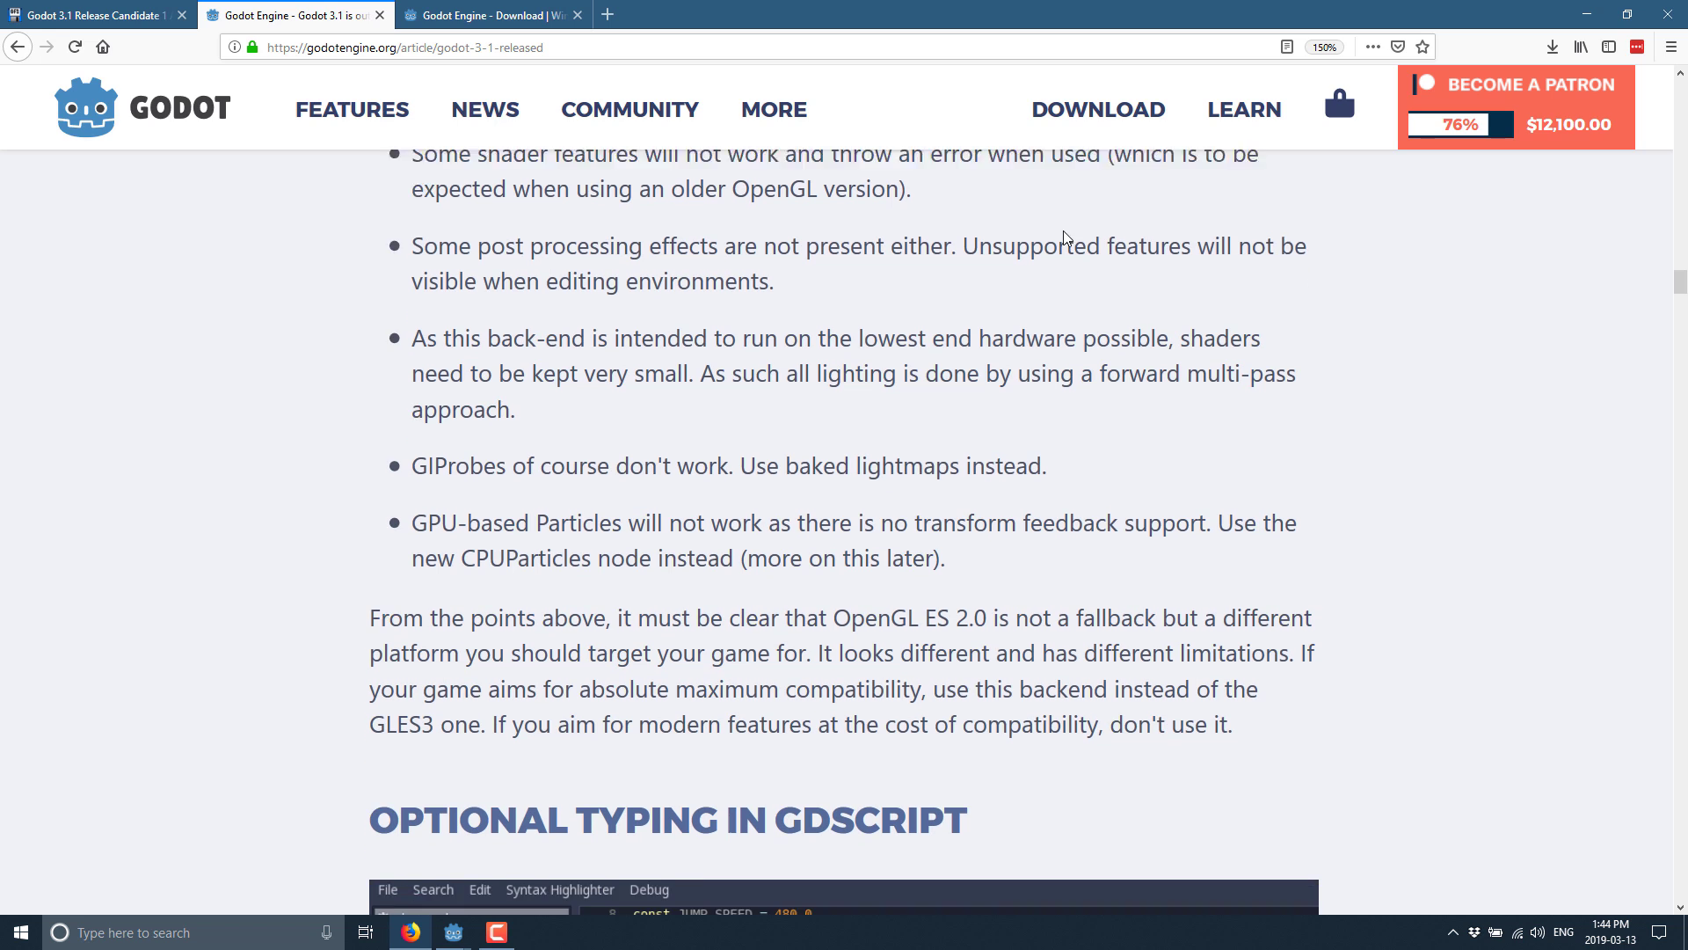
{"action": "scroll", "coordinate": [1031, 384], "scroll_direction": "up", "scroll_amount": 3}
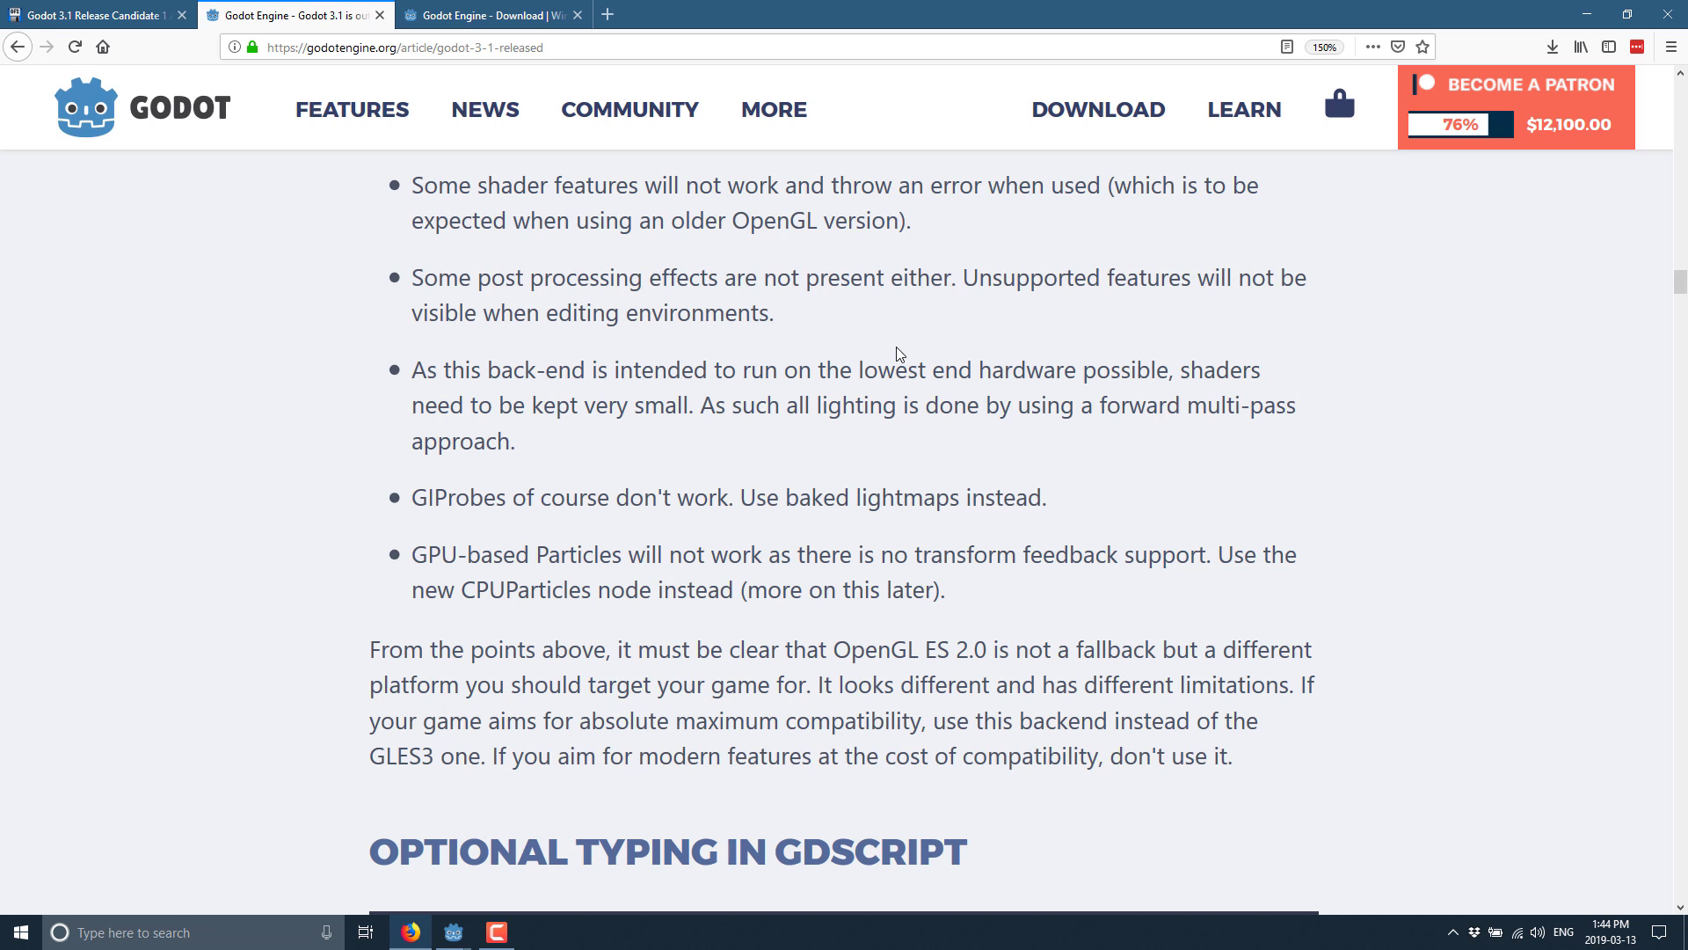
{"action": "scroll", "coordinate": [528, 244], "scroll_direction": "down", "scroll_amount": 3}
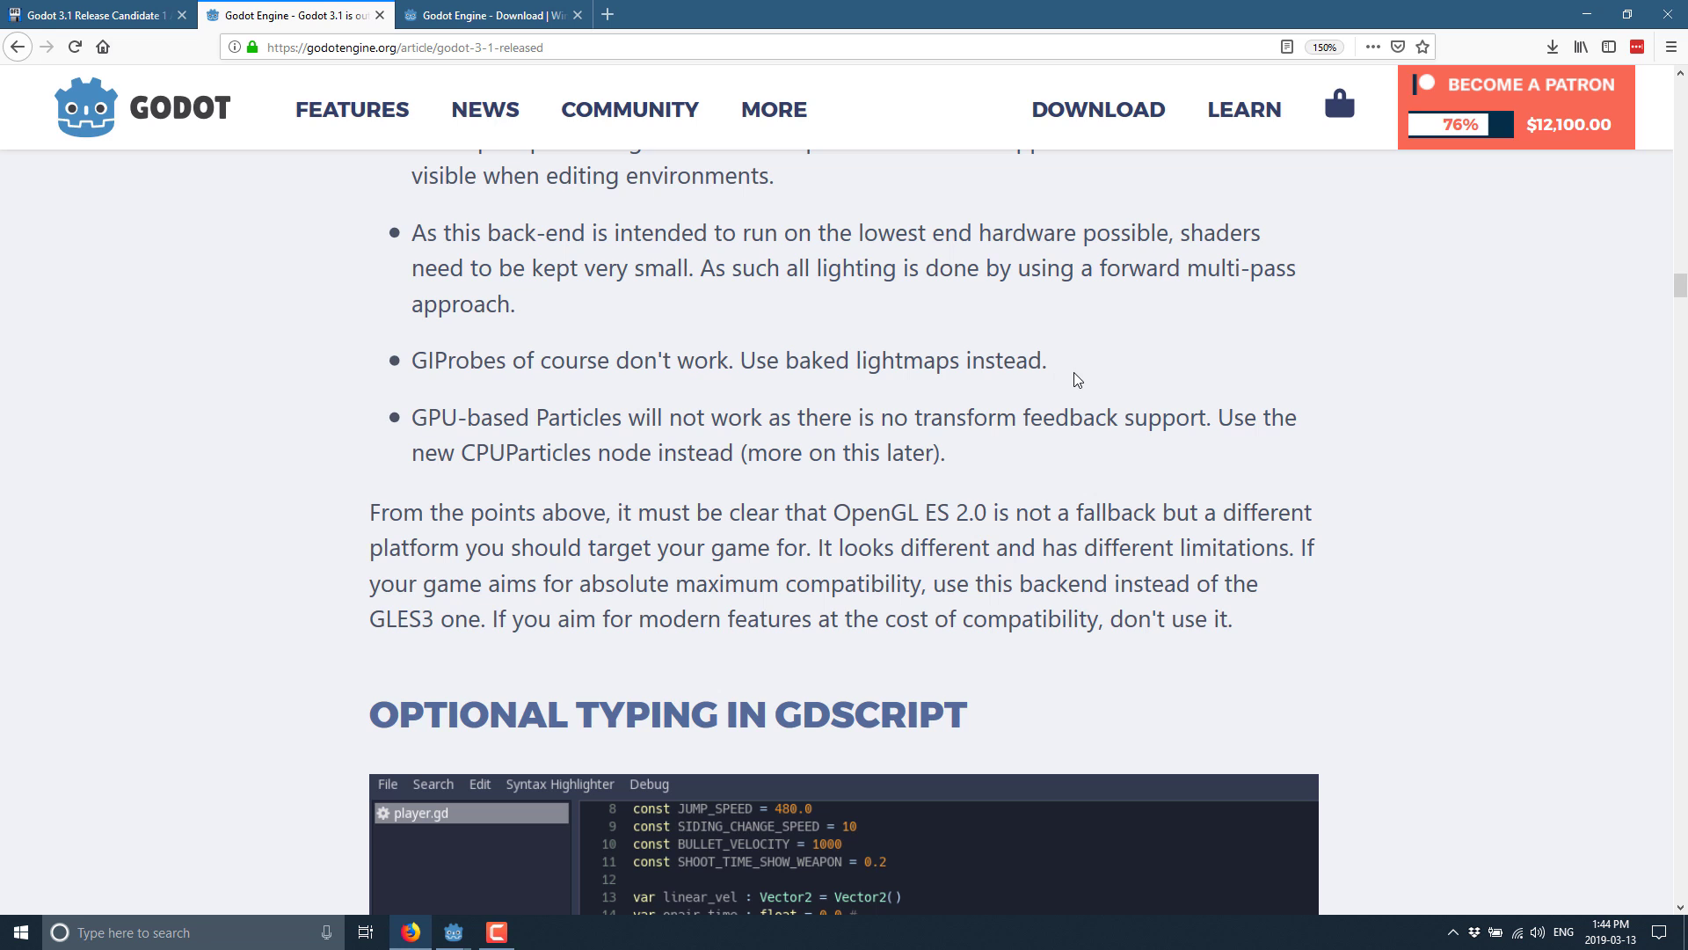
{"action": "scroll", "coordinate": [1077, 379], "scroll_direction": "down", "scroll_amount": 3}
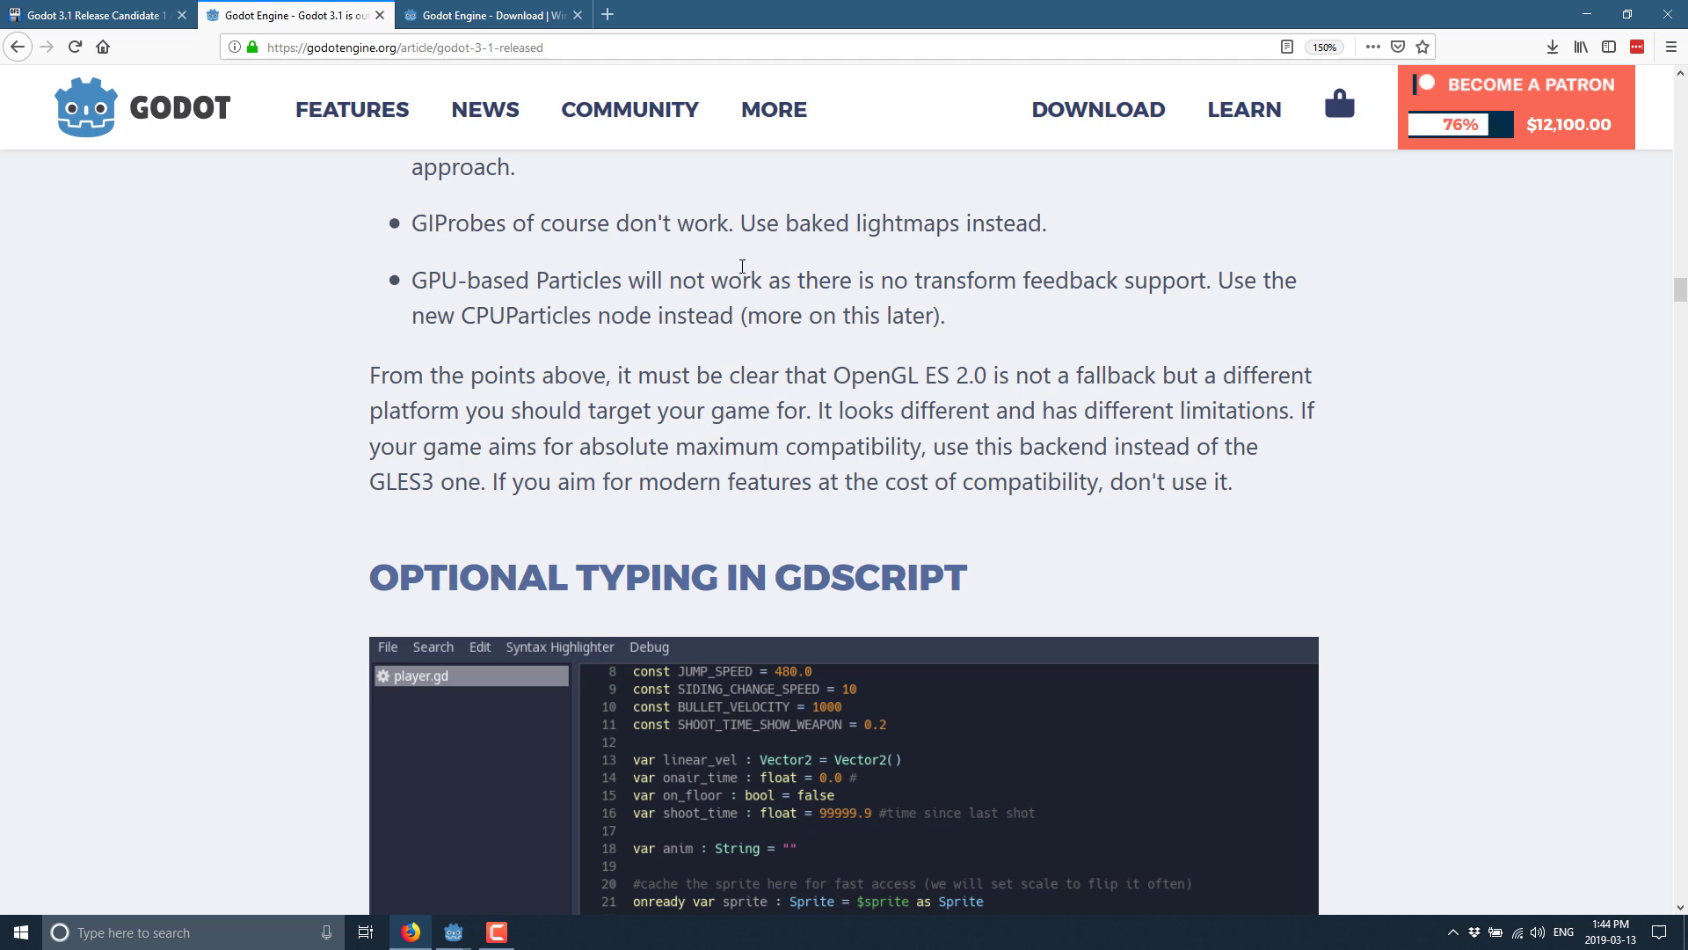
{"action": "scroll", "coordinate": [959, 308], "scroll_direction": "down", "scroll_amount": 4}
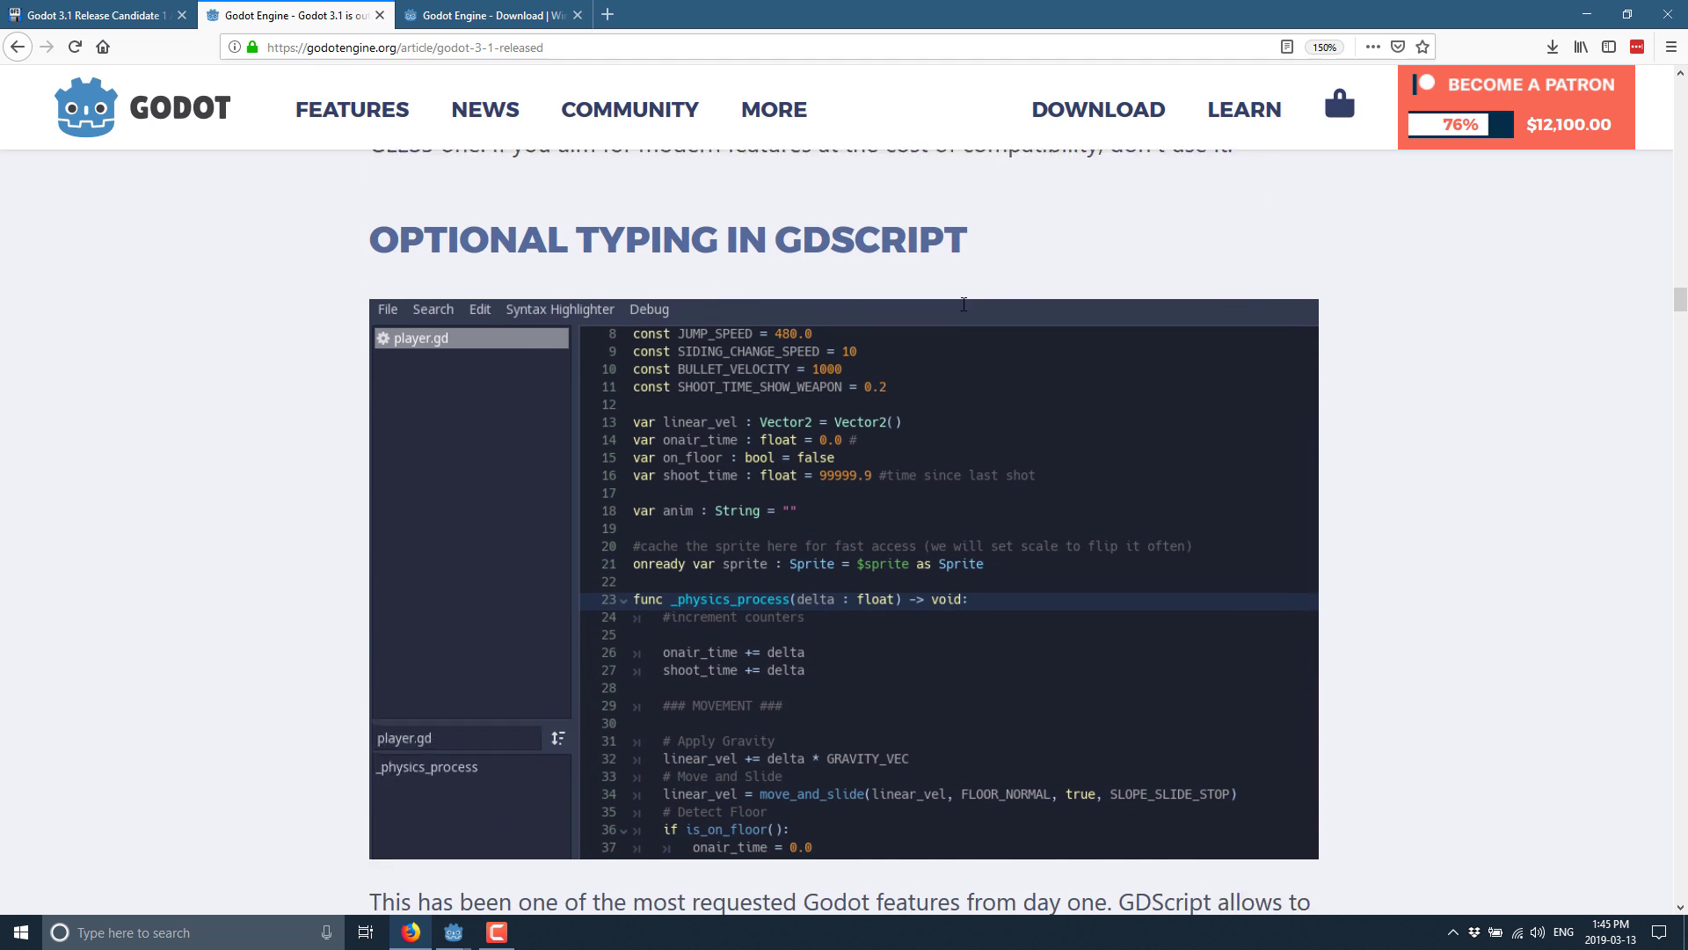
{"action": "scroll", "coordinate": [964, 304], "scroll_direction": "down", "scroll_amount": 6}
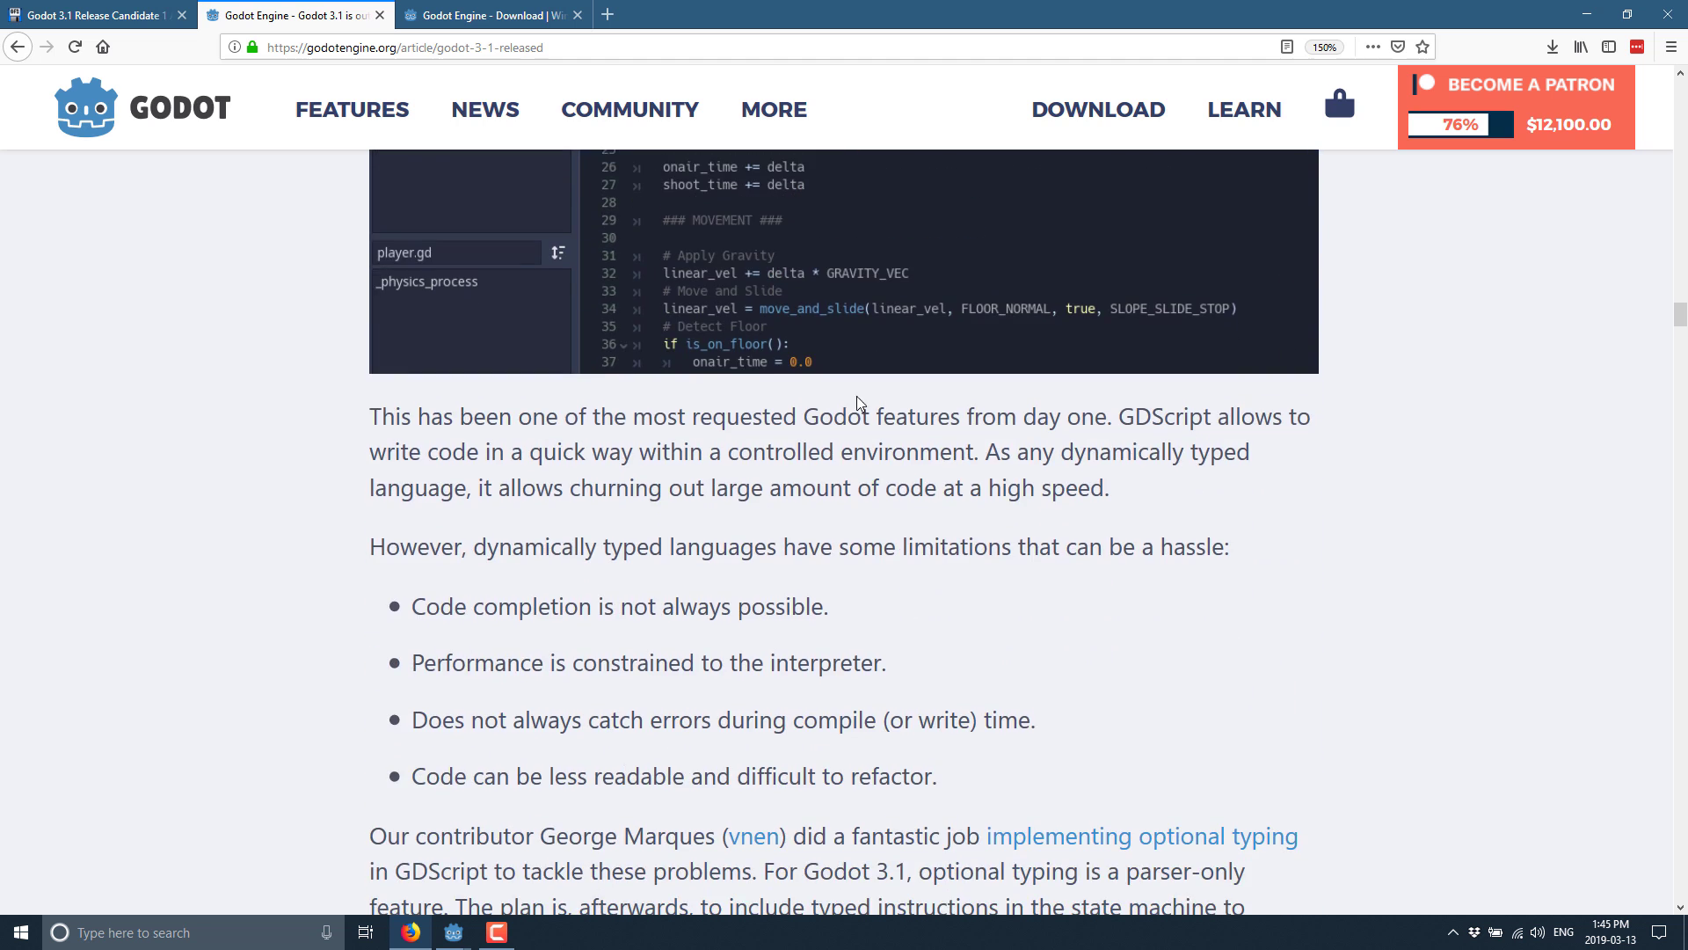
{"action": "scroll", "coordinate": [860, 402], "scroll_direction": "down", "scroll_amount": 11}
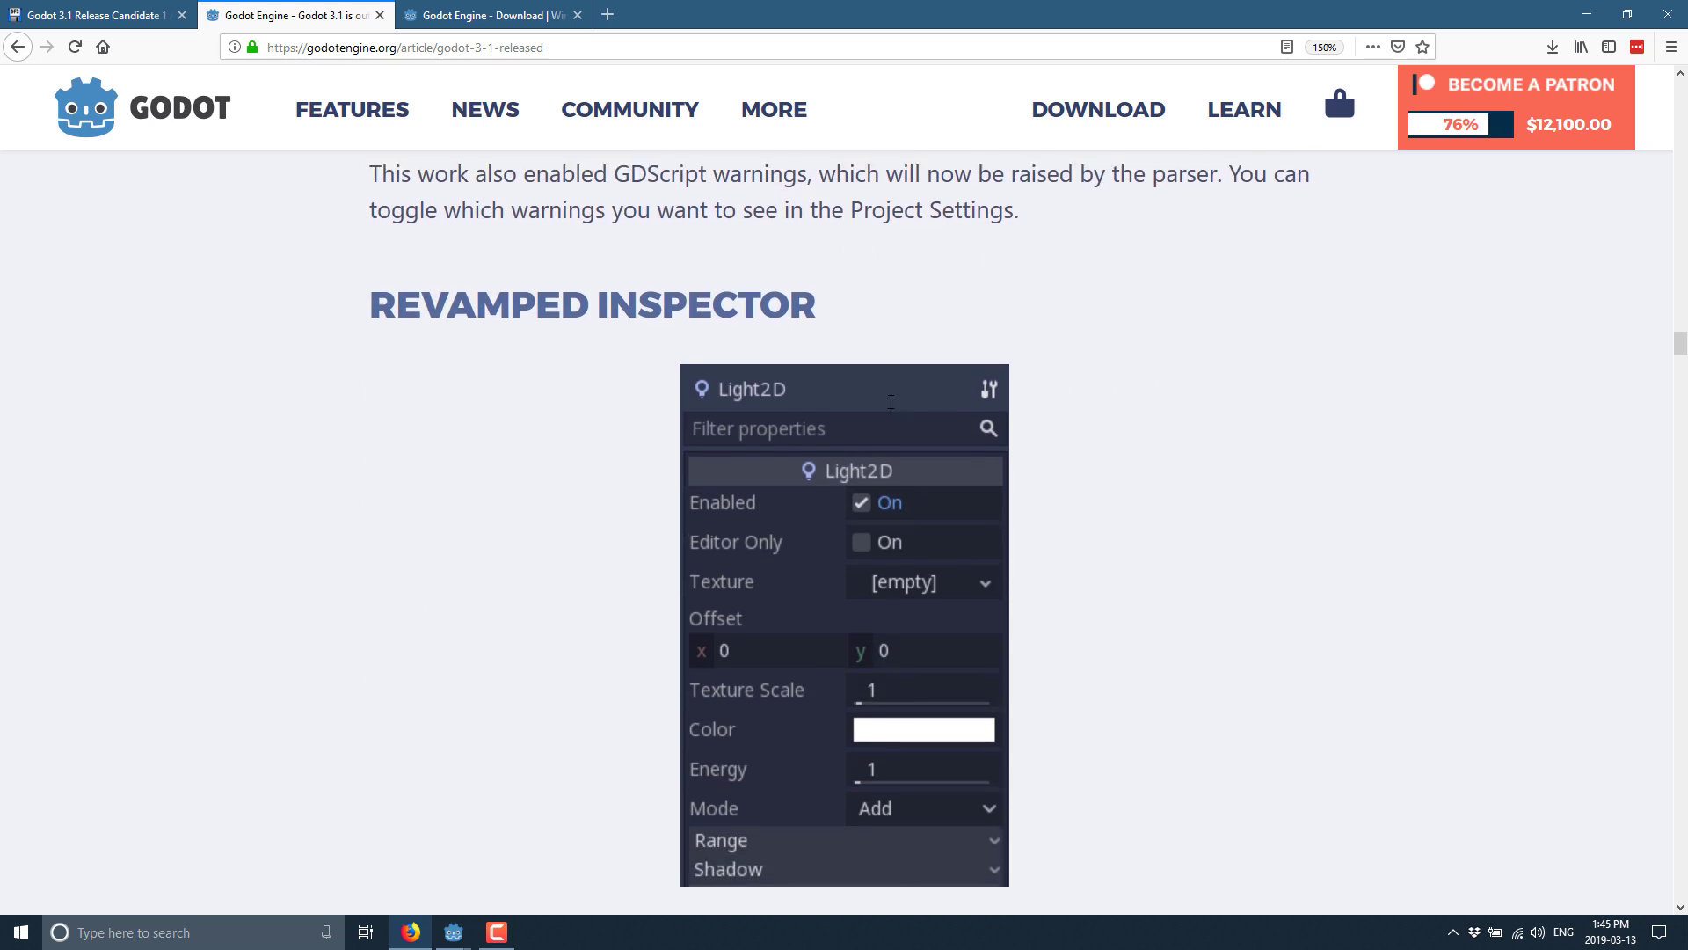
Scroll through the 2D Editor, Tileset Editor and FileSystem Dock sections to KinematicBody2D Improvements.
{"action": "scroll", "coordinate": [891, 402], "scroll_direction": "down", "scroll_amount": 11}
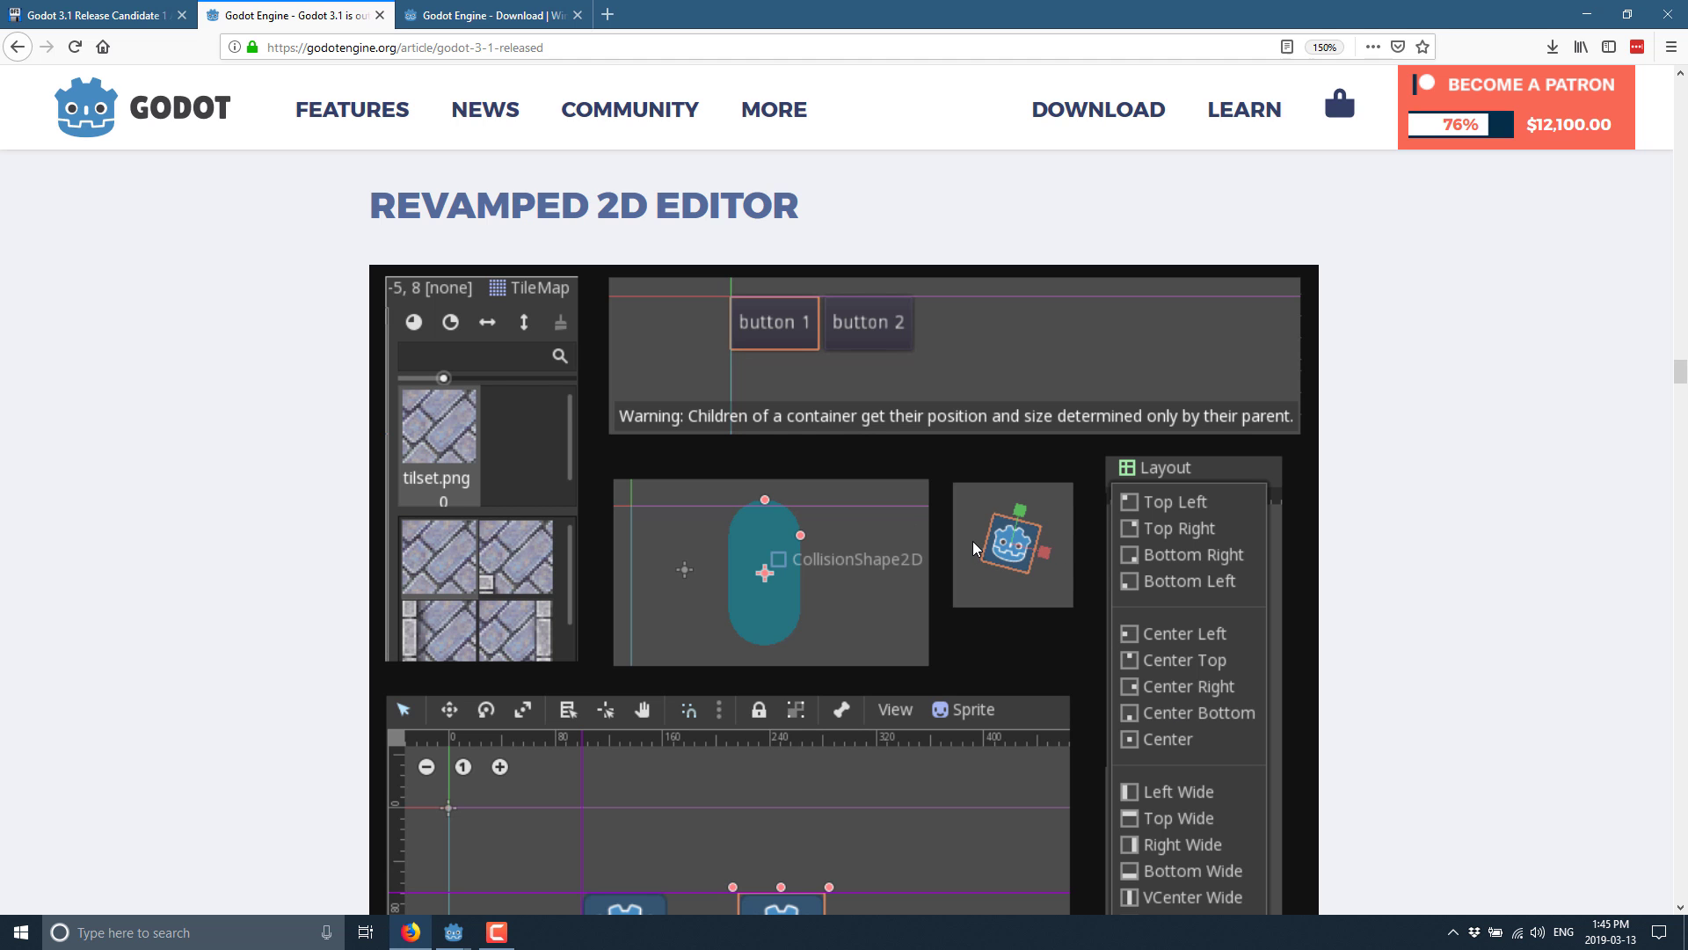
{"action": "scroll", "coordinate": [962, 595], "scroll_direction": "down", "scroll_amount": 11}
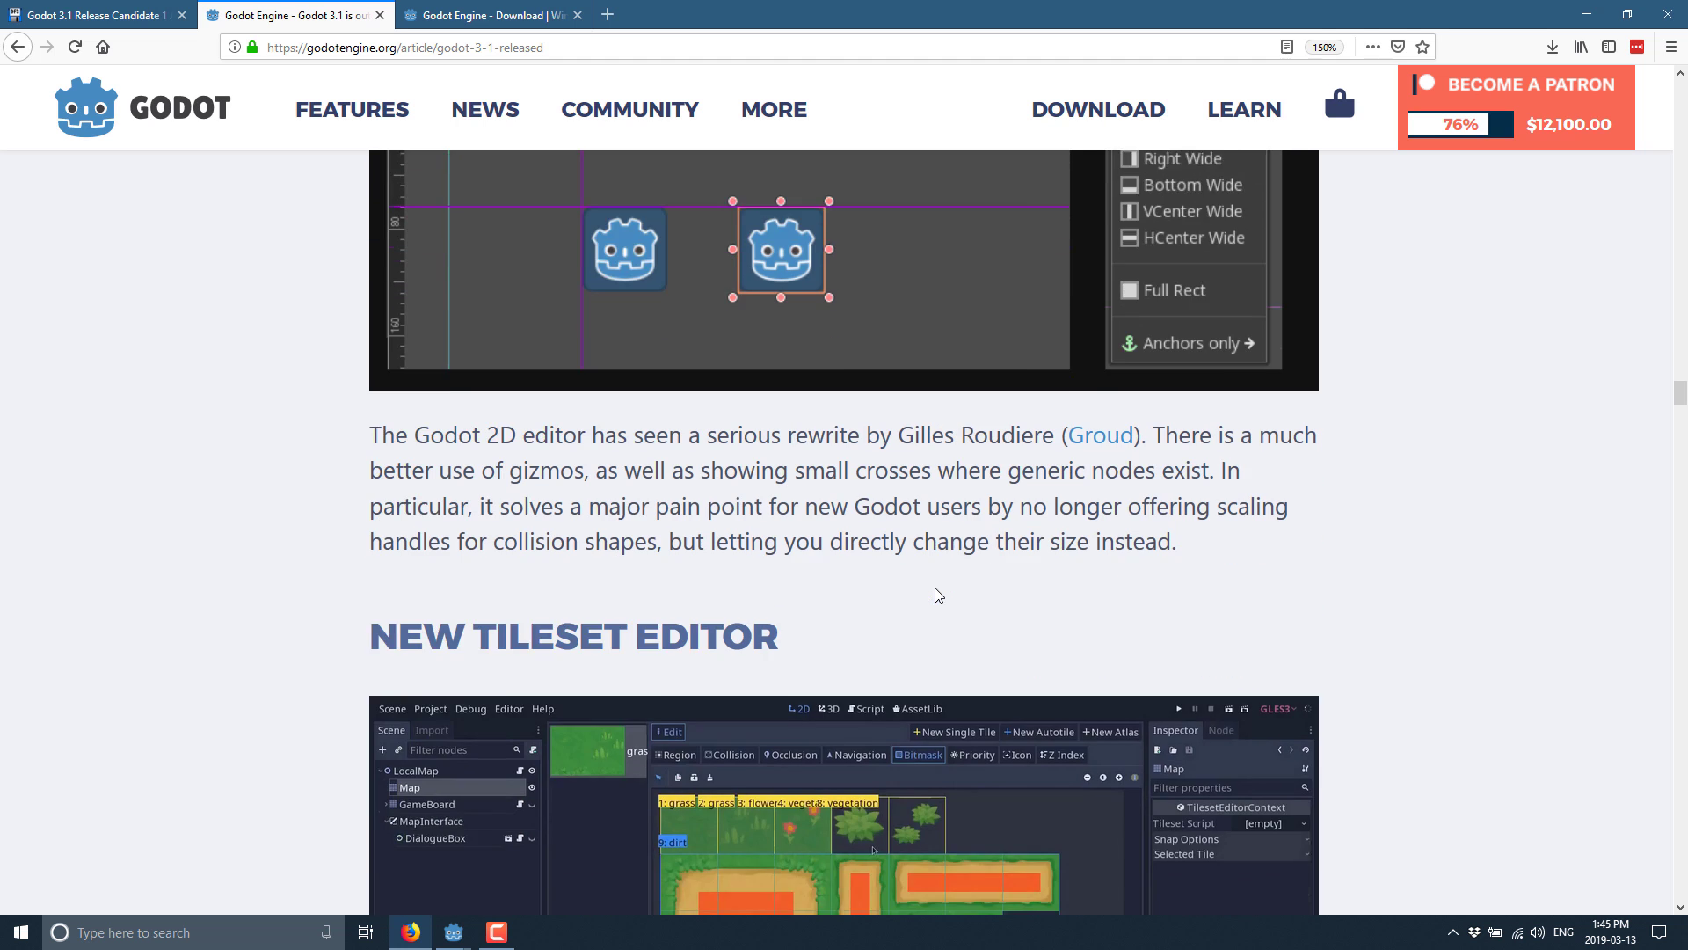
{"action": "scroll", "coordinate": [563, 489], "scroll_direction": "down", "scroll_amount": 2}
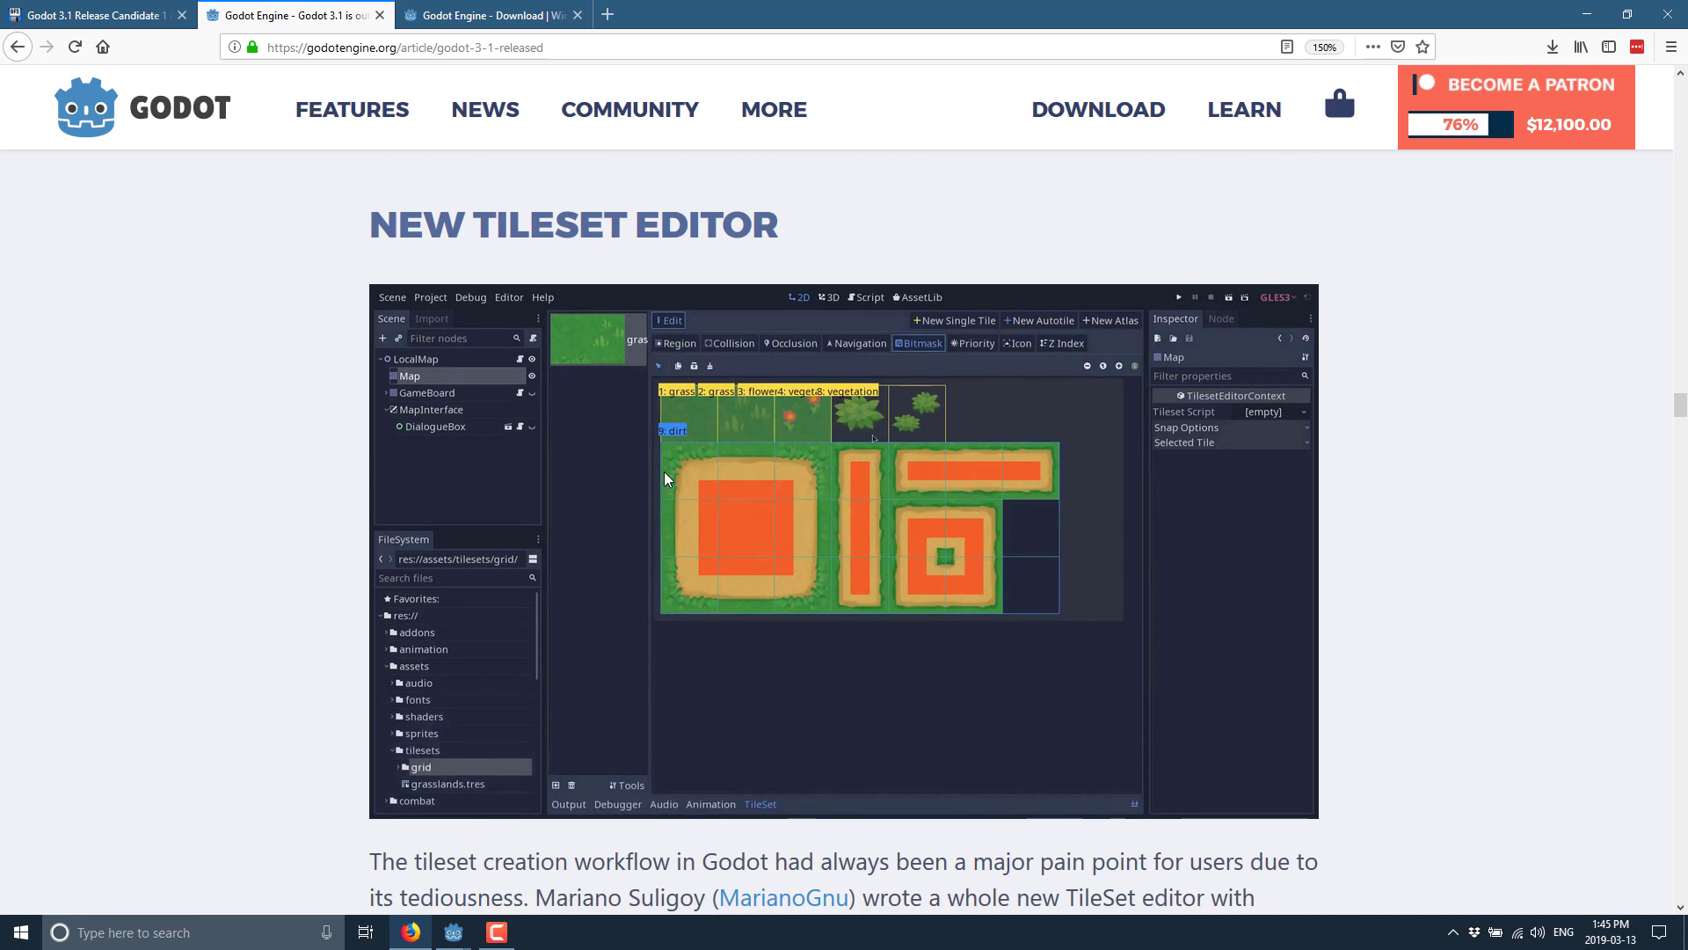
{"action": "scroll", "coordinate": [710, 450], "scroll_direction": "down", "scroll_amount": 2}
{"action": "scroll", "coordinate": [710, 448], "scroll_direction": "down", "scroll_amount": 1}
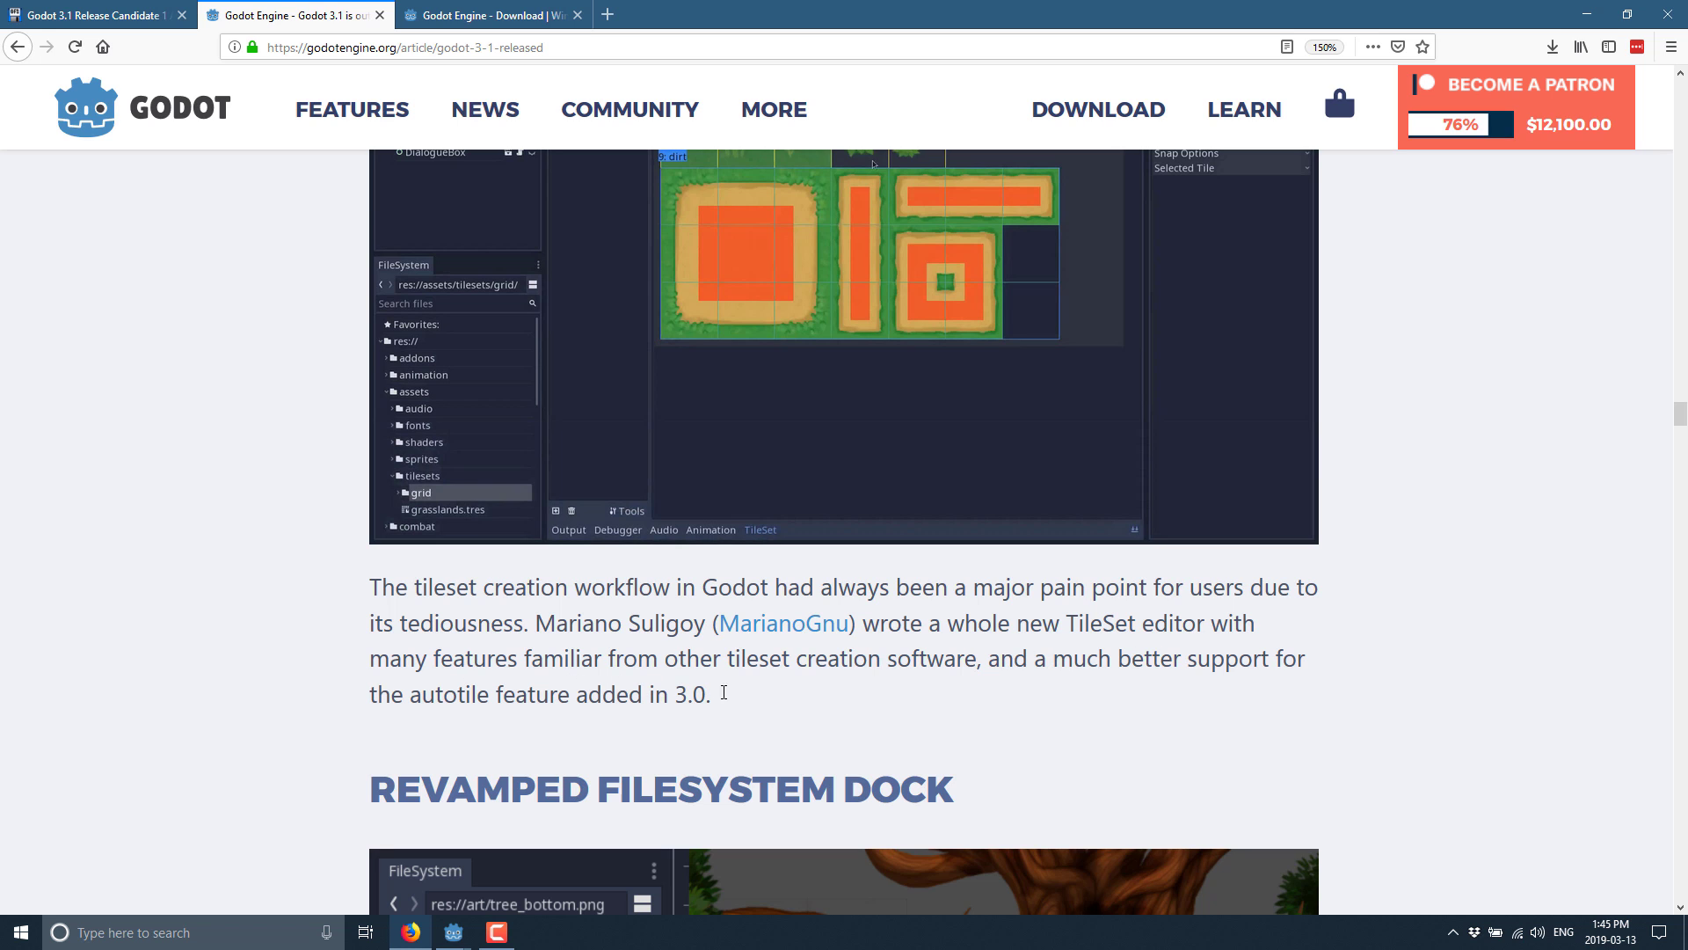
{"action": "scroll", "coordinate": [774, 693], "scroll_direction": "up", "scroll_amount": 3}
{"action": "scroll", "coordinate": [1411, 732], "scroll_direction": "down", "scroll_amount": 2}
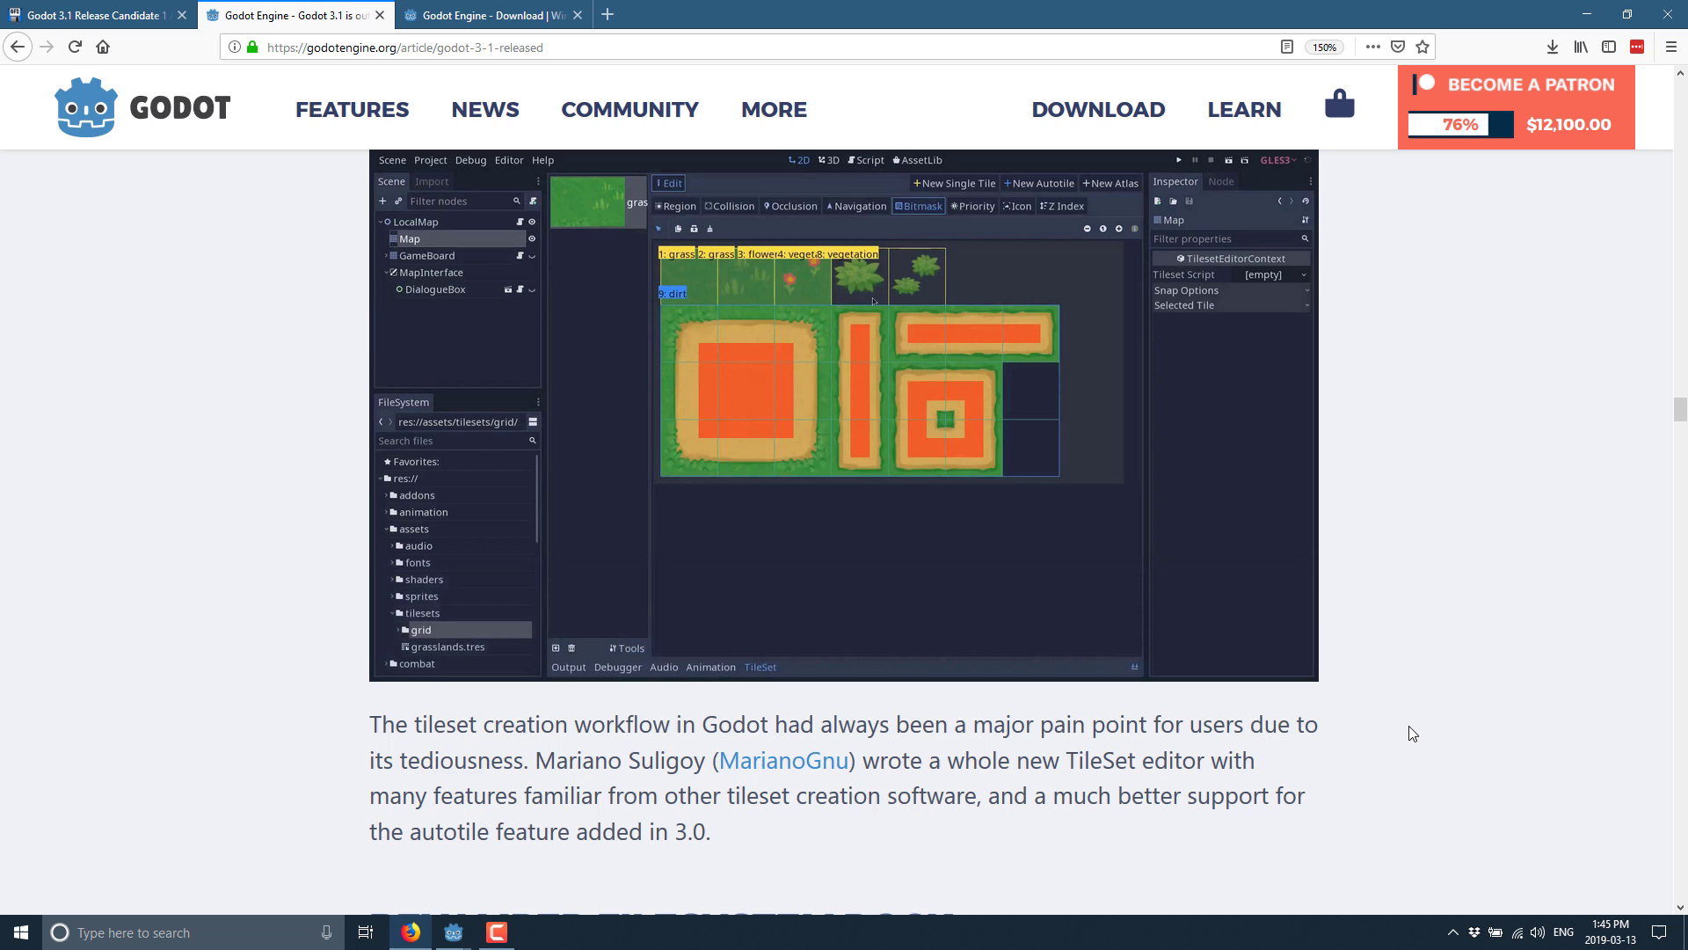
{"action": "scroll", "coordinate": [1385, 605], "scroll_direction": "down", "scroll_amount": 3}
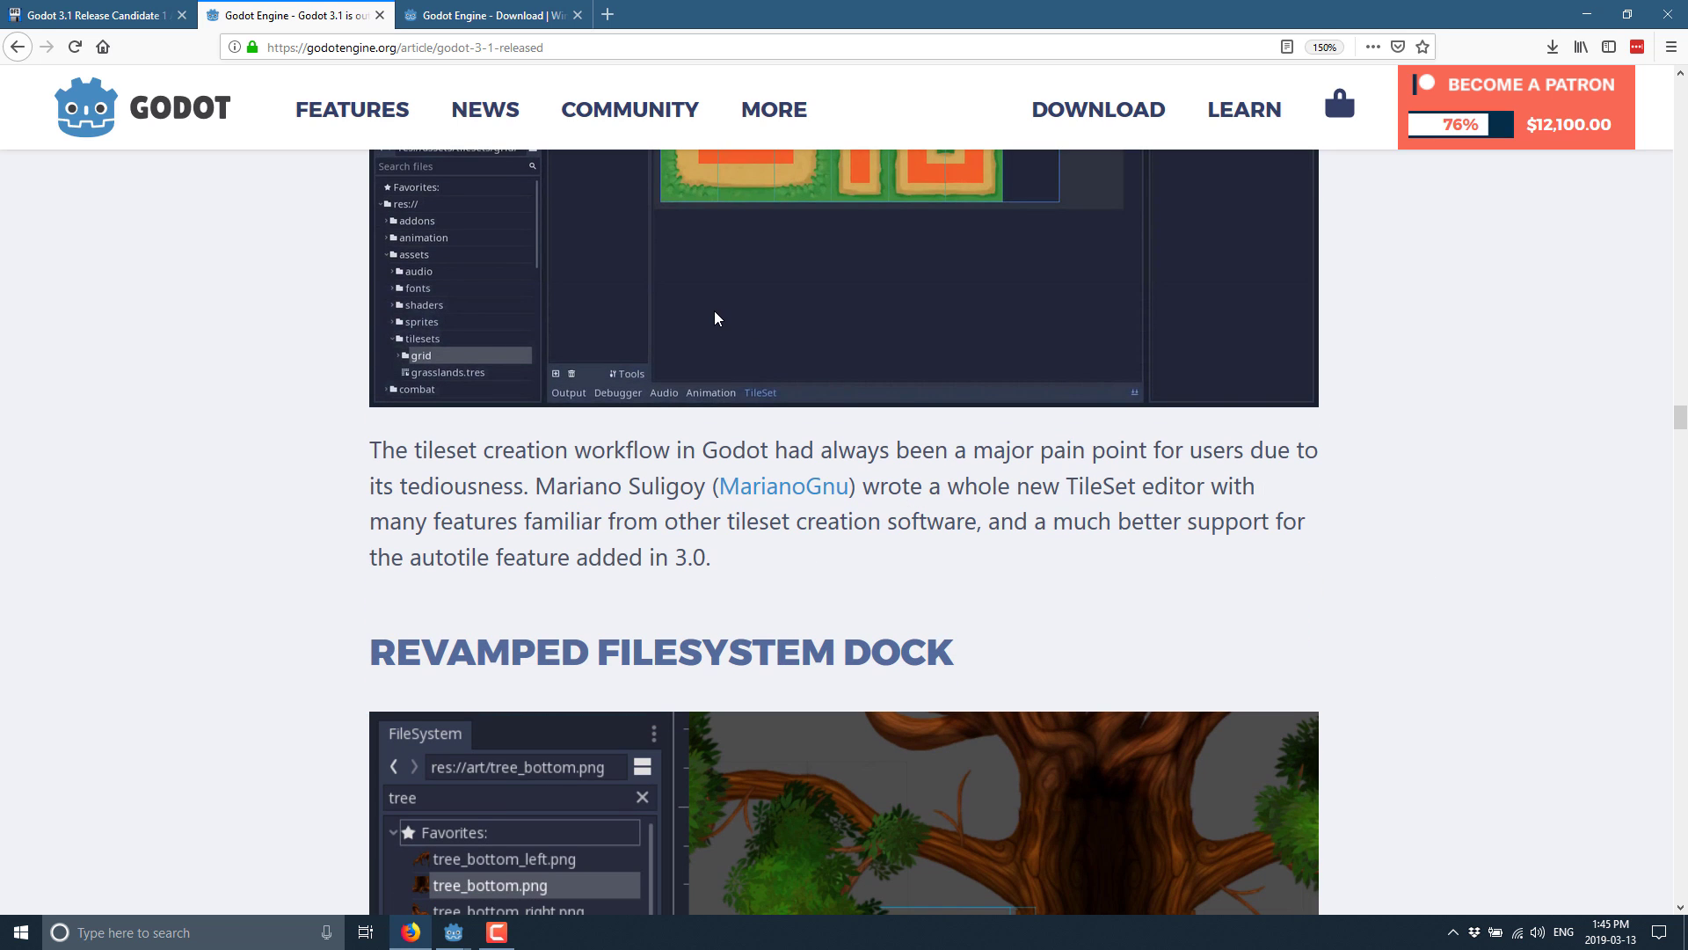
{"action": "scroll", "coordinate": [1204, 483], "scroll_direction": "down", "scroll_amount": 1}
{"action": "scroll", "coordinate": [1204, 483], "scroll_direction": "down", "scroll_amount": 6}
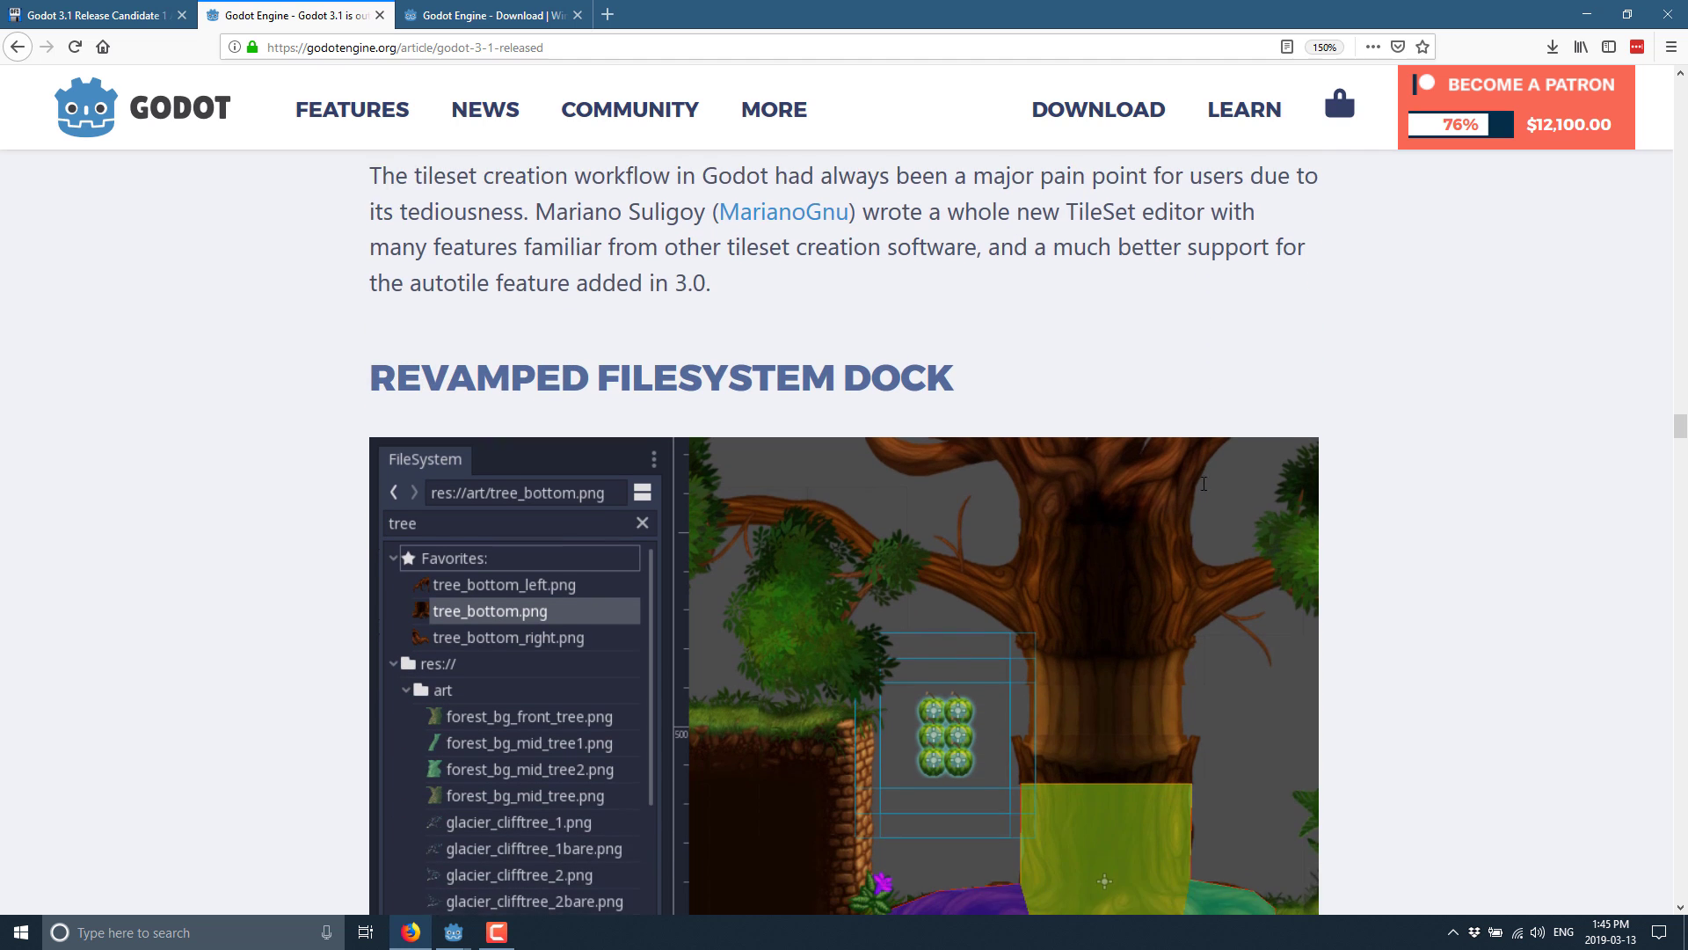
{"action": "scroll", "coordinate": [624, 430], "scroll_direction": "down", "scroll_amount": 1}
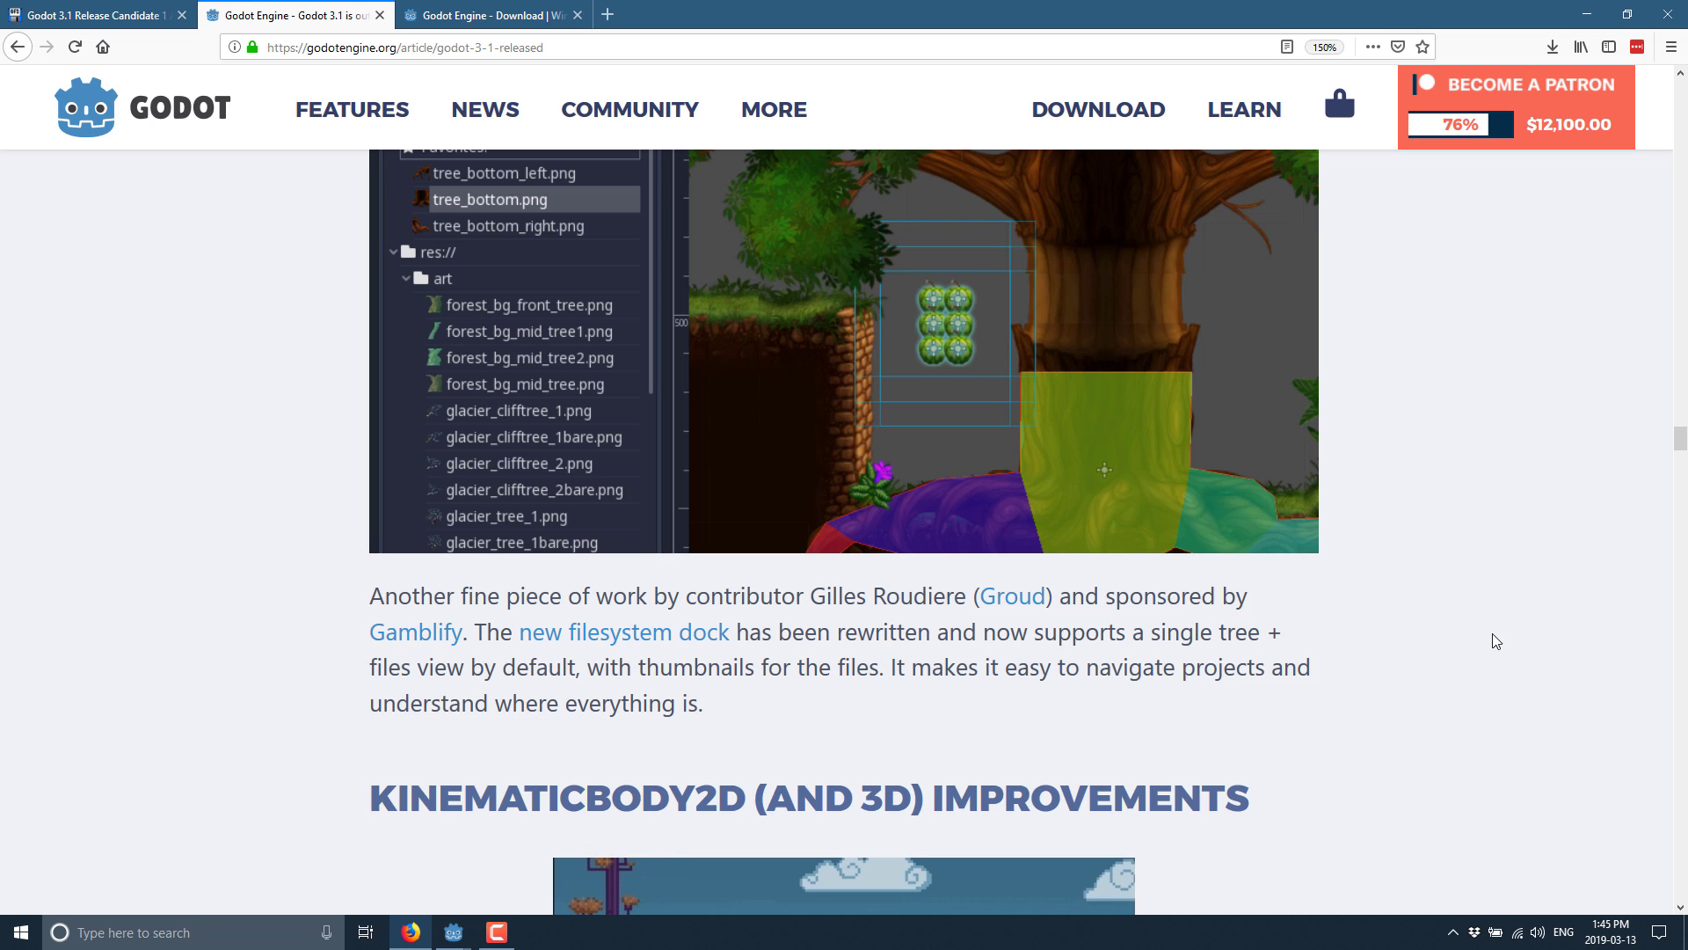
{"action": "scroll", "coordinate": [1311, 626], "scroll_direction": "down", "scroll_amount": 4}
Scroll the release article past CSG, OpenSimplex and CPU-based particles to the C# support section.
{"action": "scroll", "coordinate": [1311, 626], "scroll_direction": "down", "scroll_amount": 8}
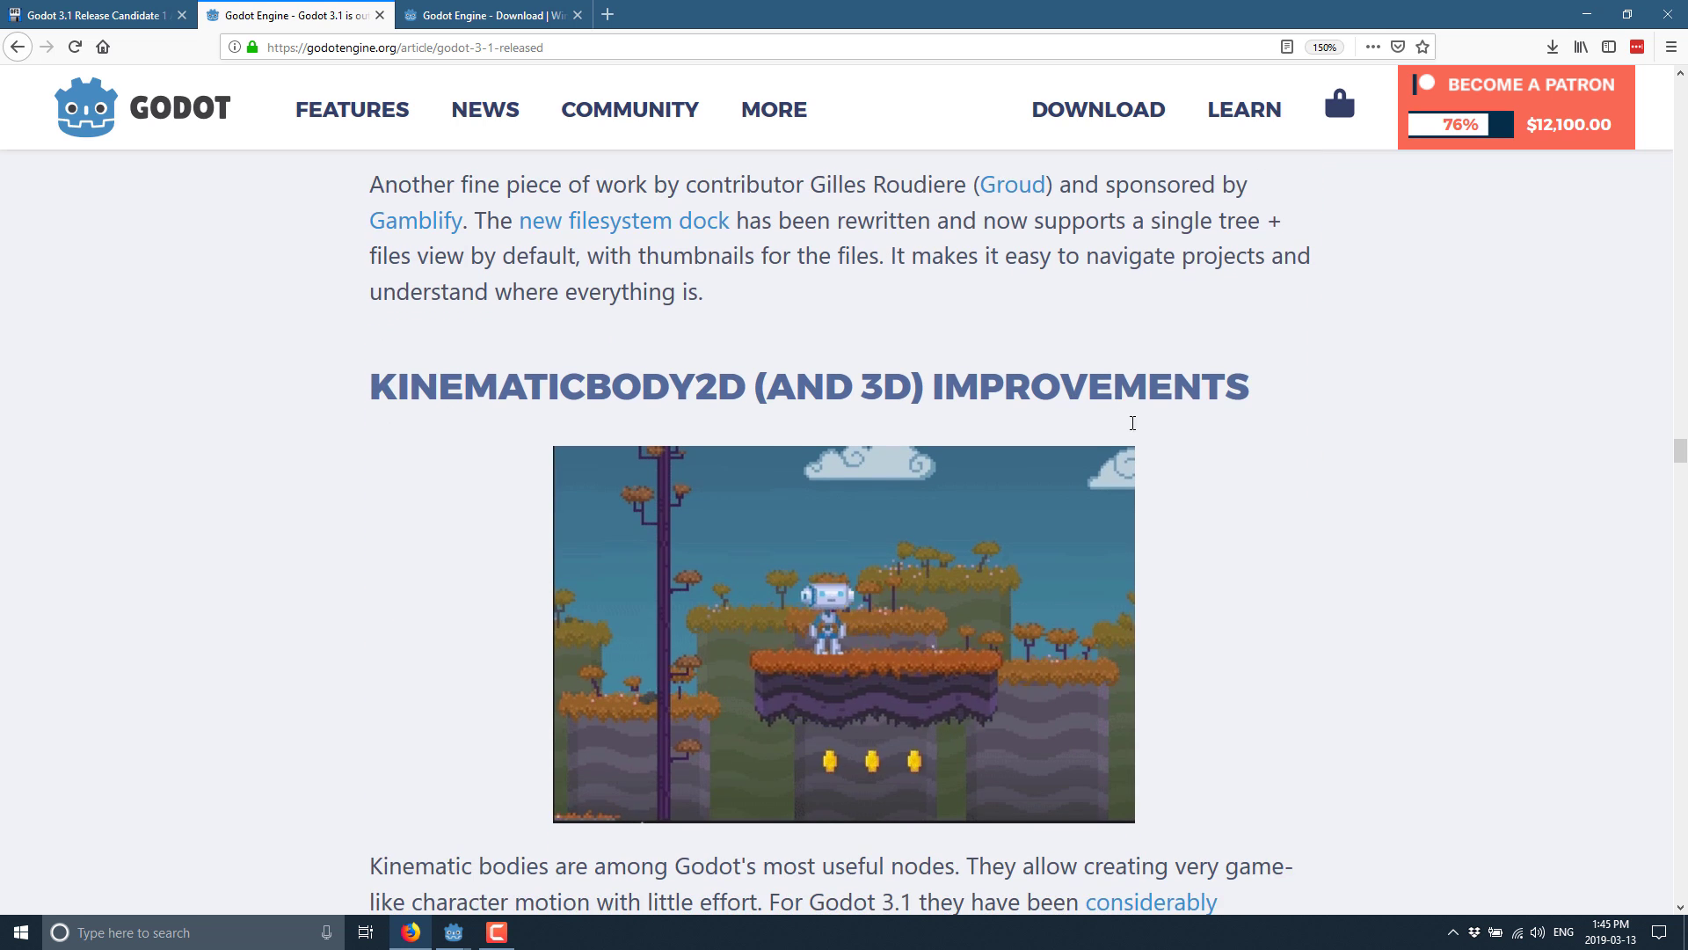
{"action": "scroll", "coordinate": [1057, 479], "scroll_direction": "down", "scroll_amount": 2}
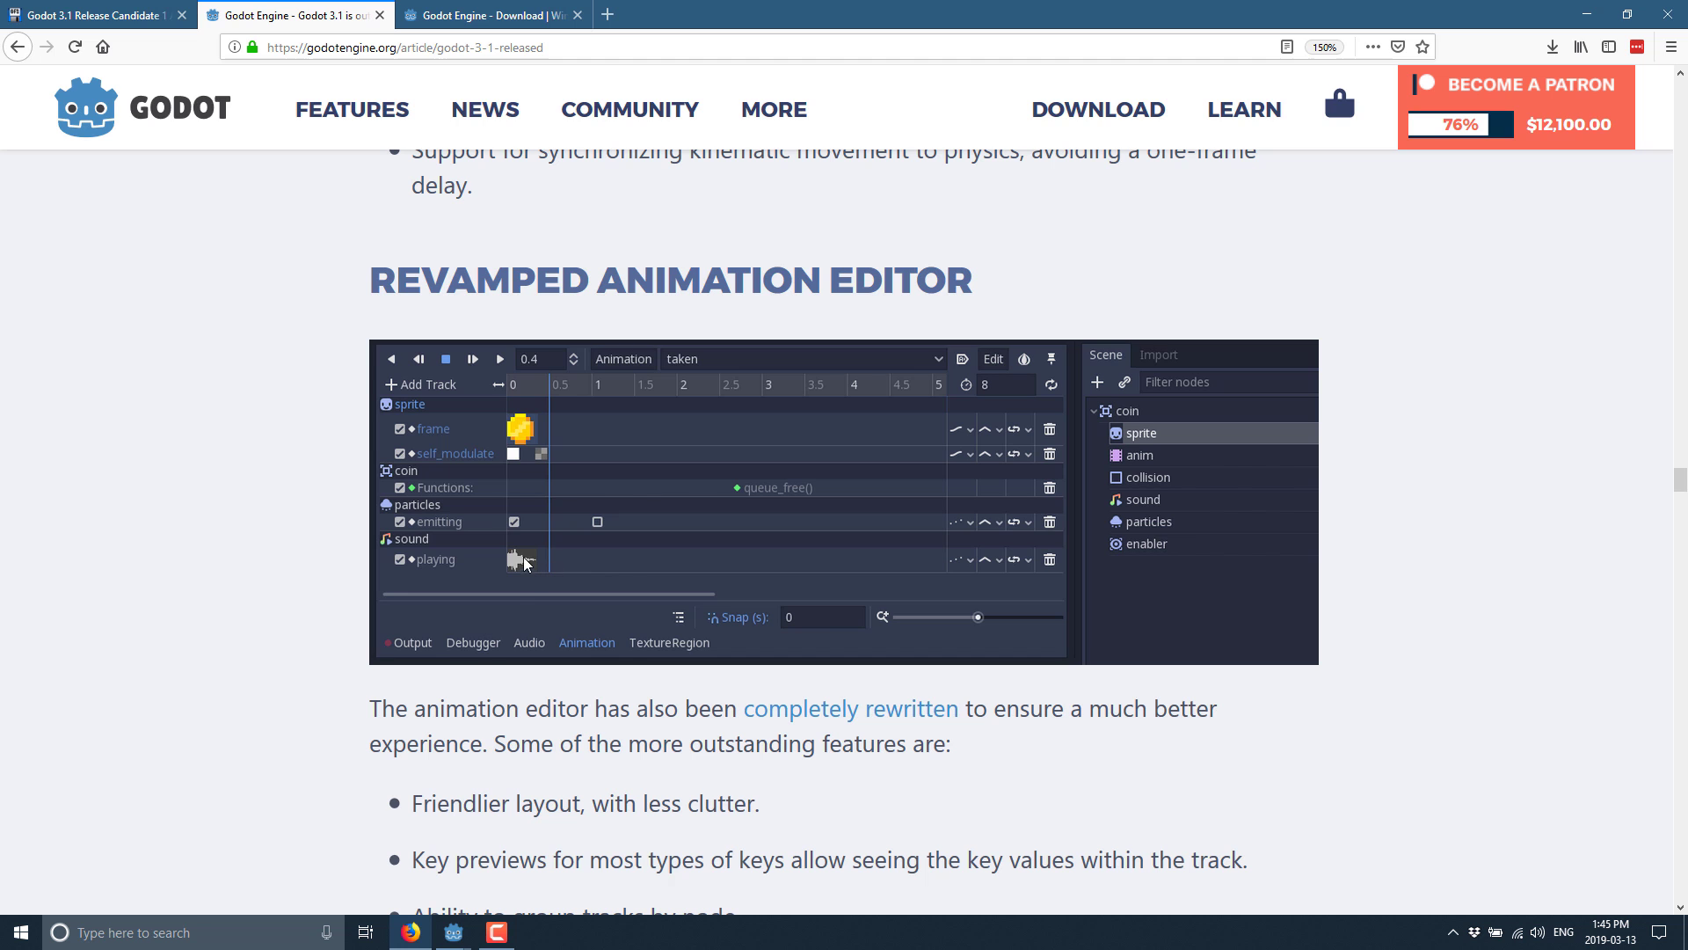
{"action": "scroll", "coordinate": [657, 541], "scroll_direction": "down", "scroll_amount": 5}
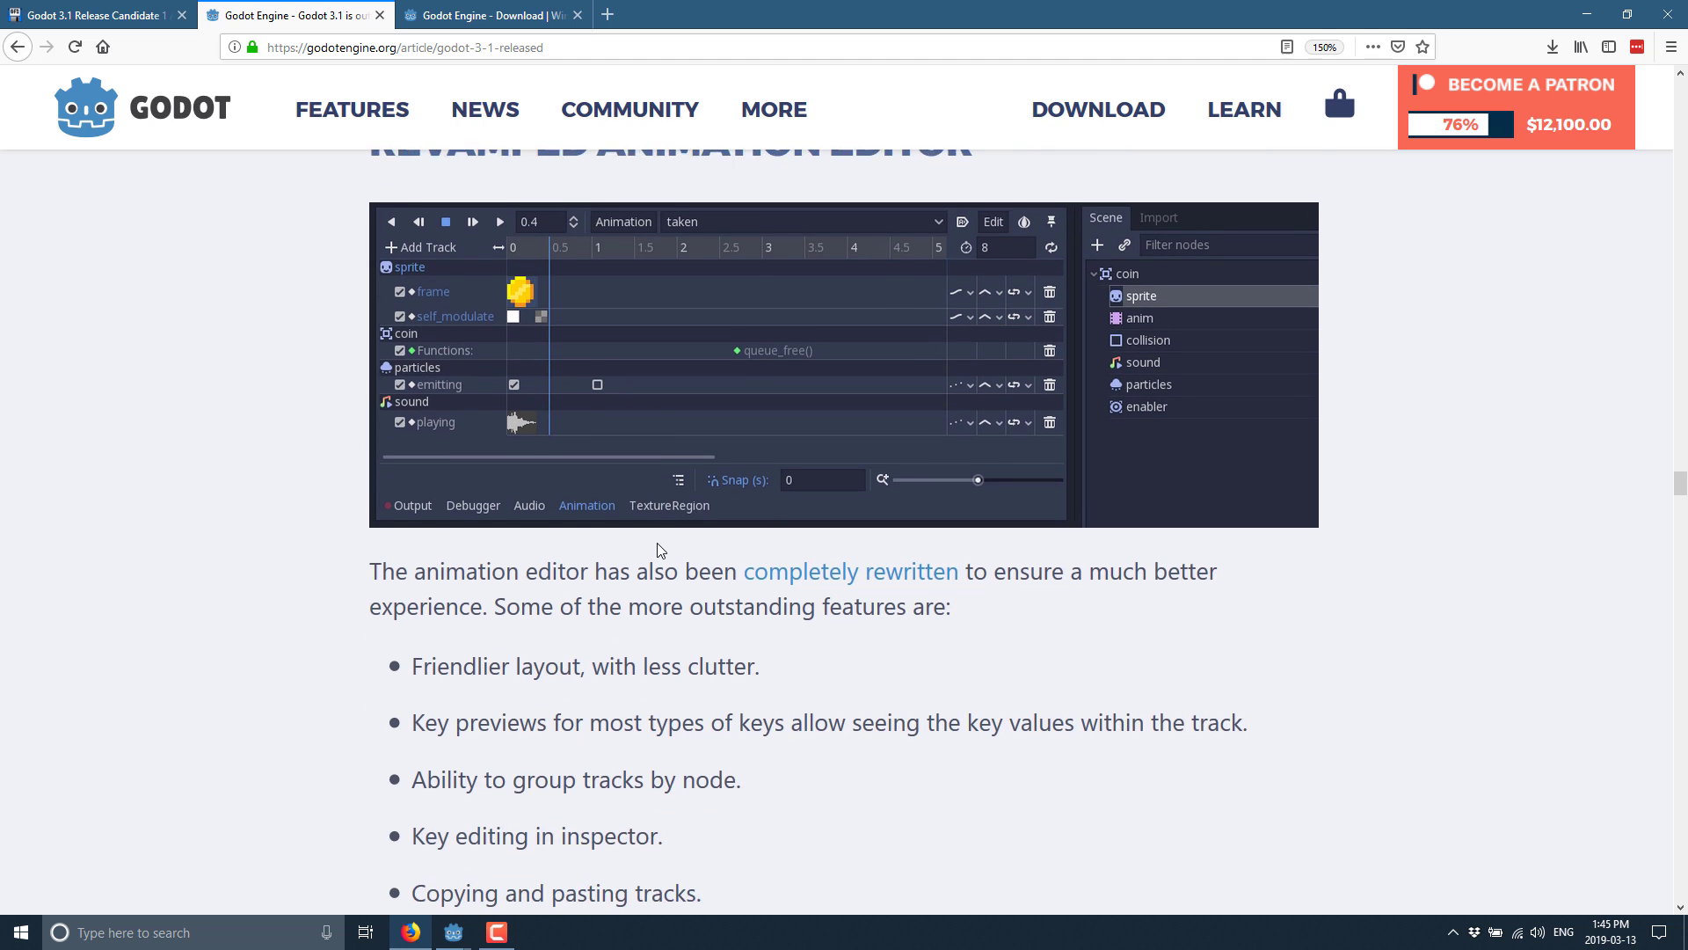
{"action": "scroll", "coordinate": [645, 542], "scroll_direction": "down", "scroll_amount": 4}
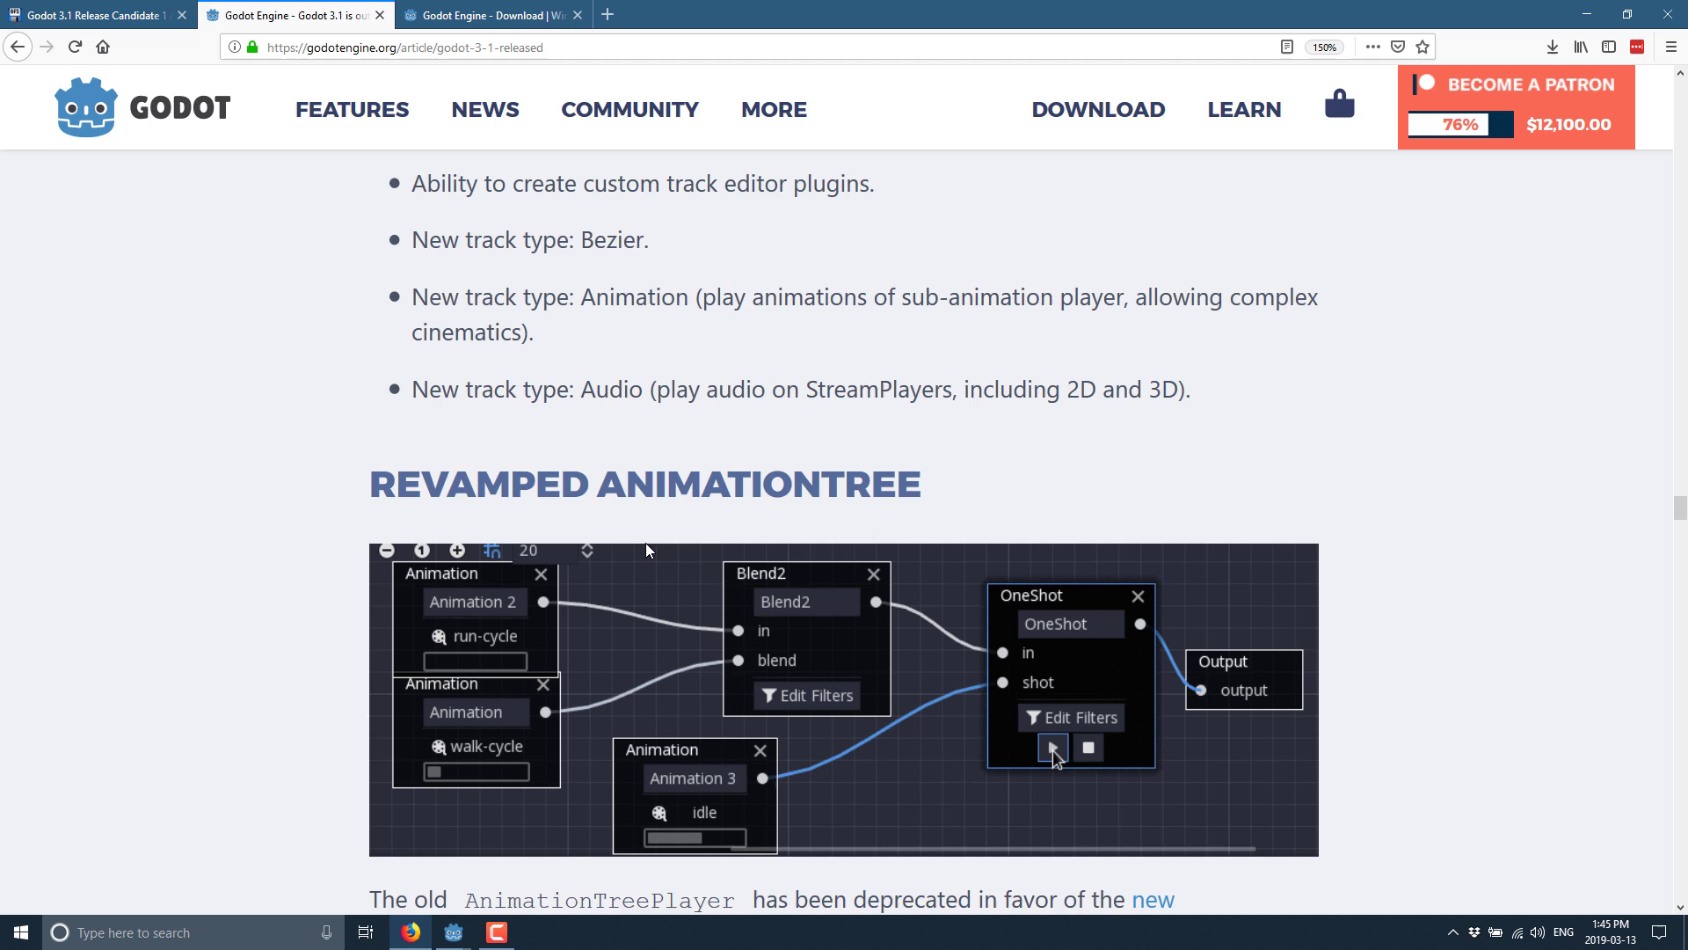
{"action": "scroll", "coordinate": [1055, 512], "scroll_direction": "down", "scroll_amount": 1}
{"action": "scroll", "coordinate": [1052, 504], "scroll_direction": "down", "scroll_amount": 5}
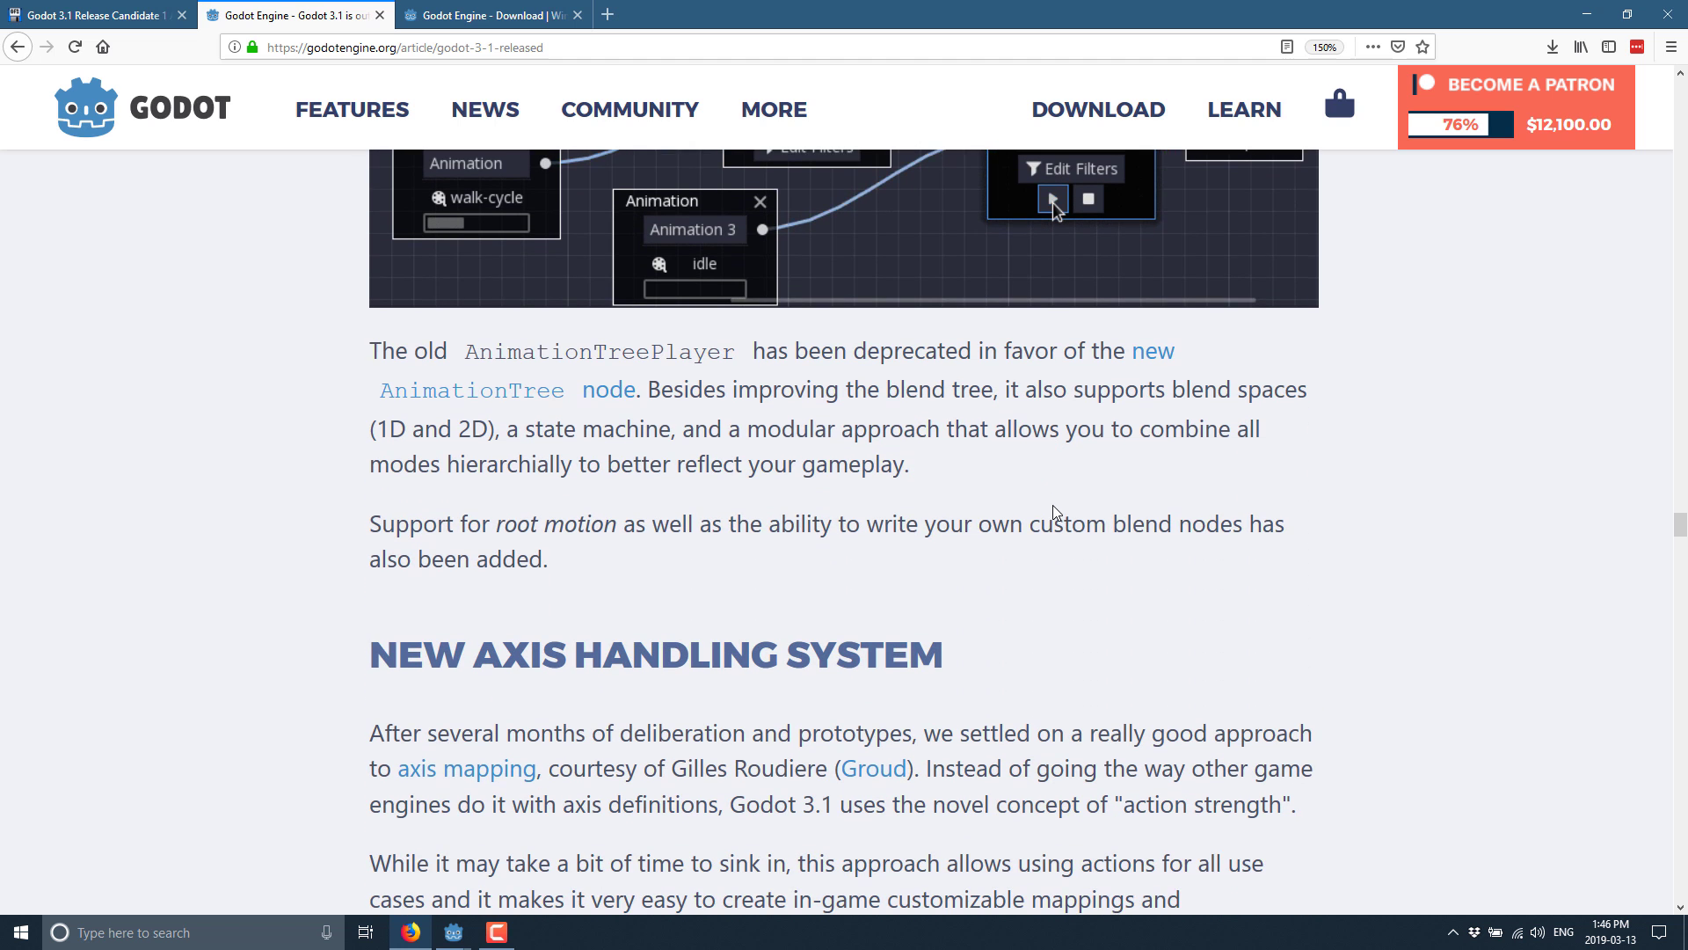
{"action": "scroll", "coordinate": [1056, 513], "scroll_direction": "down", "scroll_amount": 3}
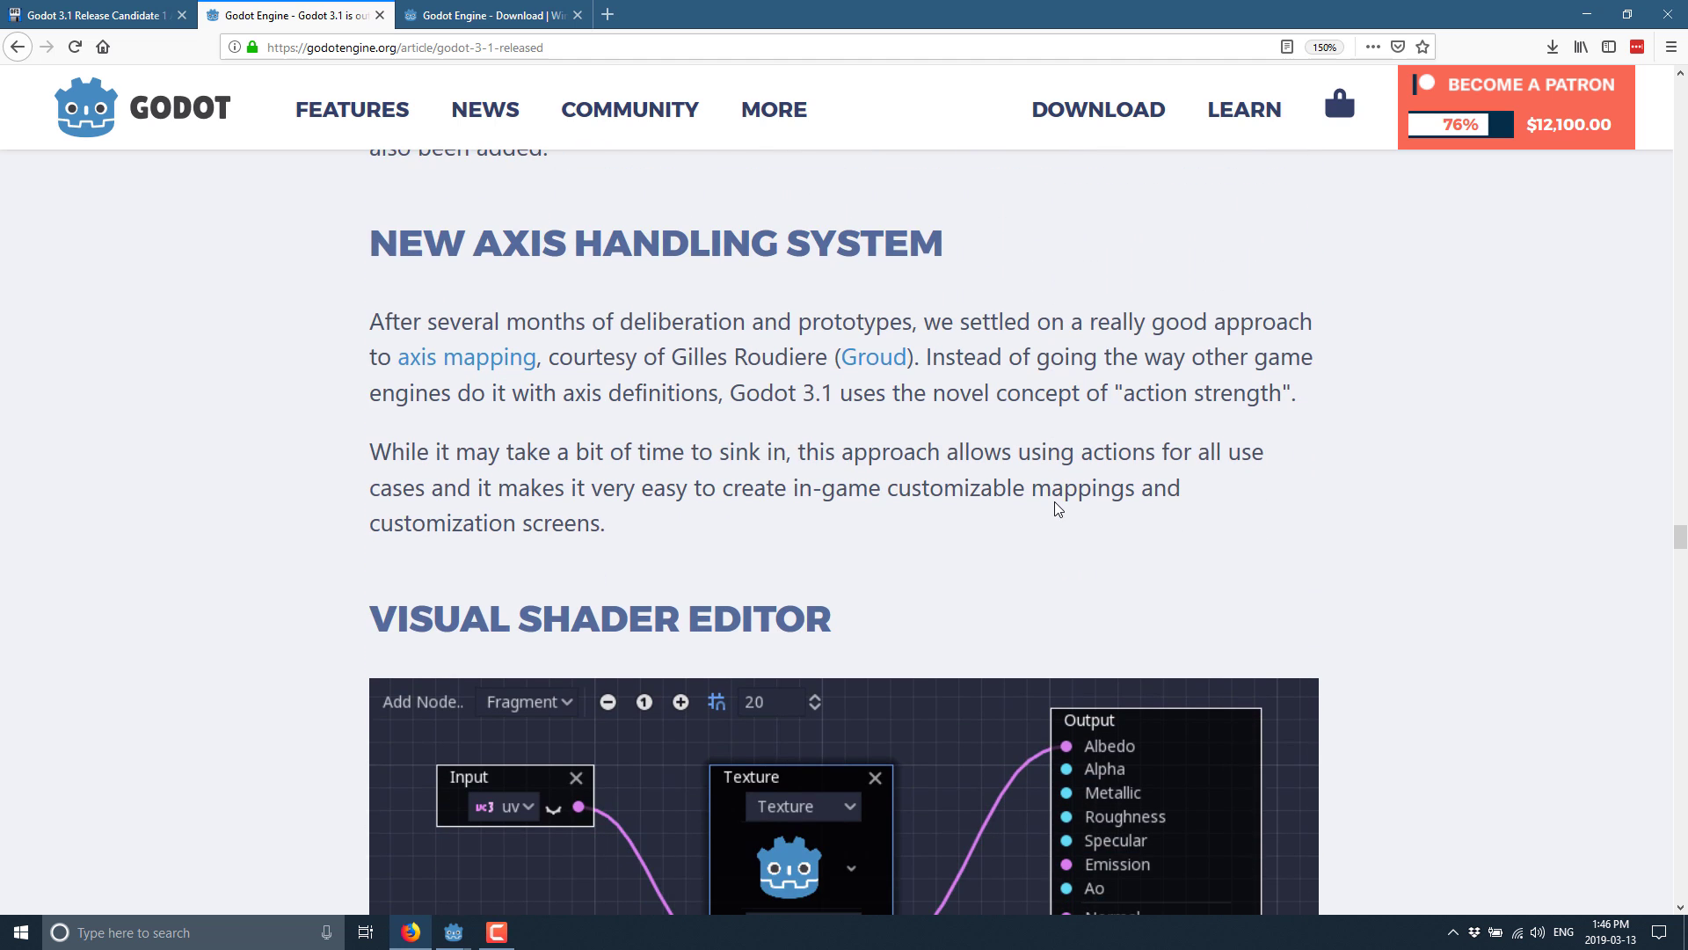
{"action": "scroll", "coordinate": [1058, 508], "scroll_direction": "down", "scroll_amount": 4}
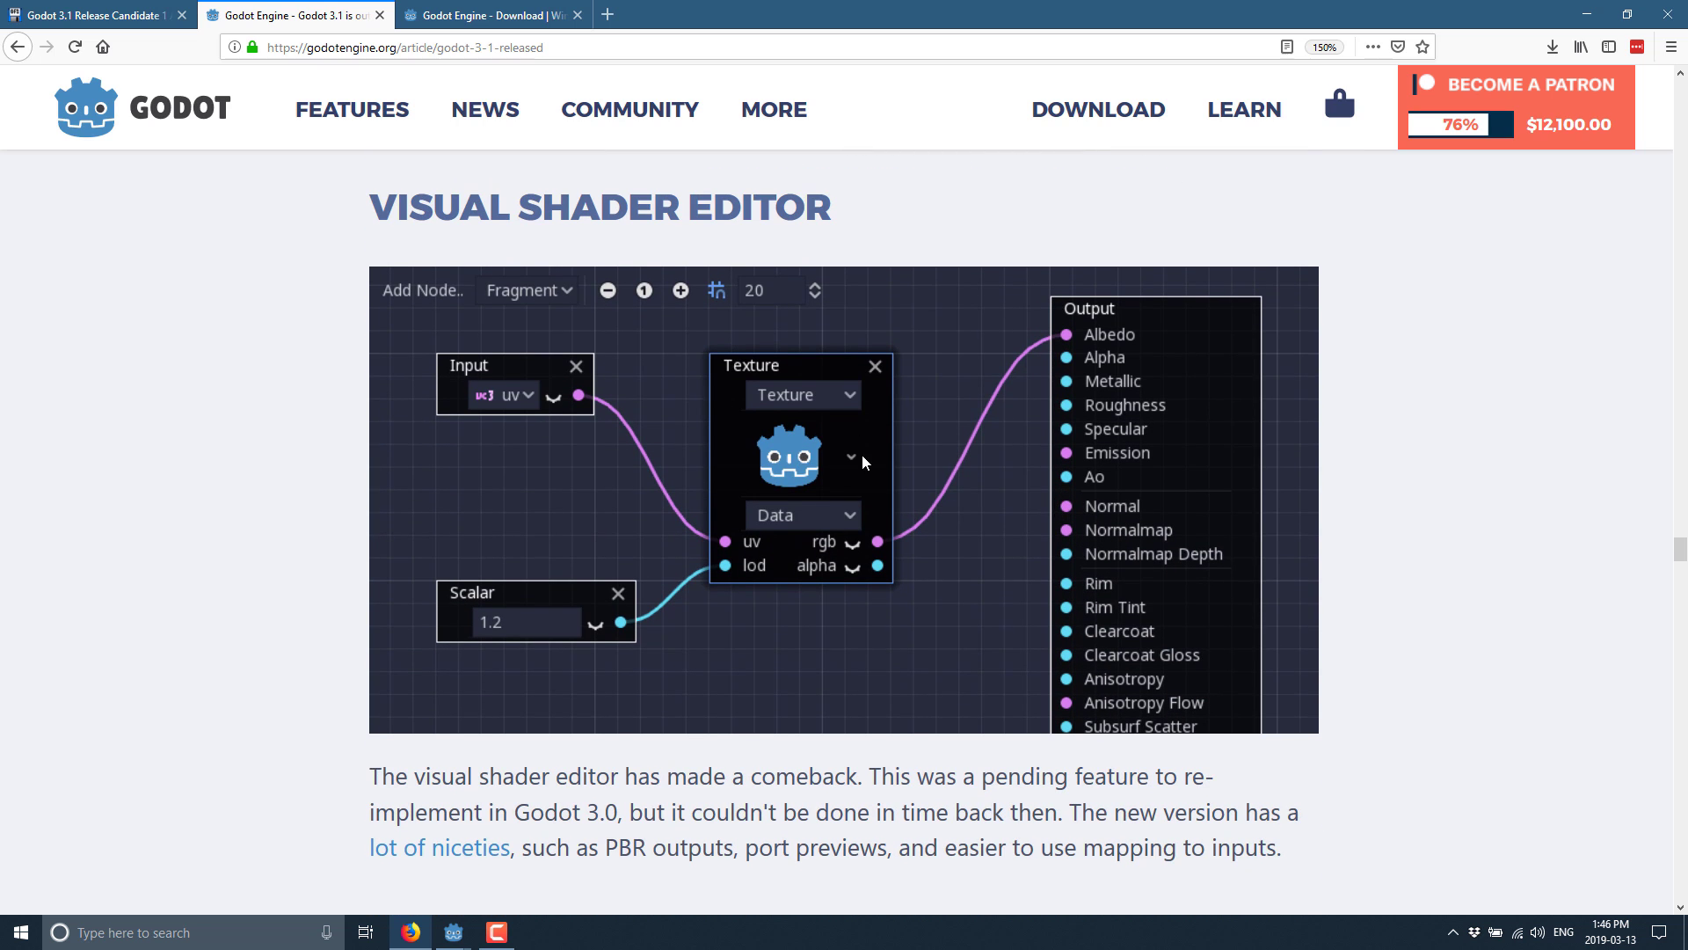
{"action": "scroll", "coordinate": [861, 459], "scroll_direction": "down", "scroll_amount": 2}
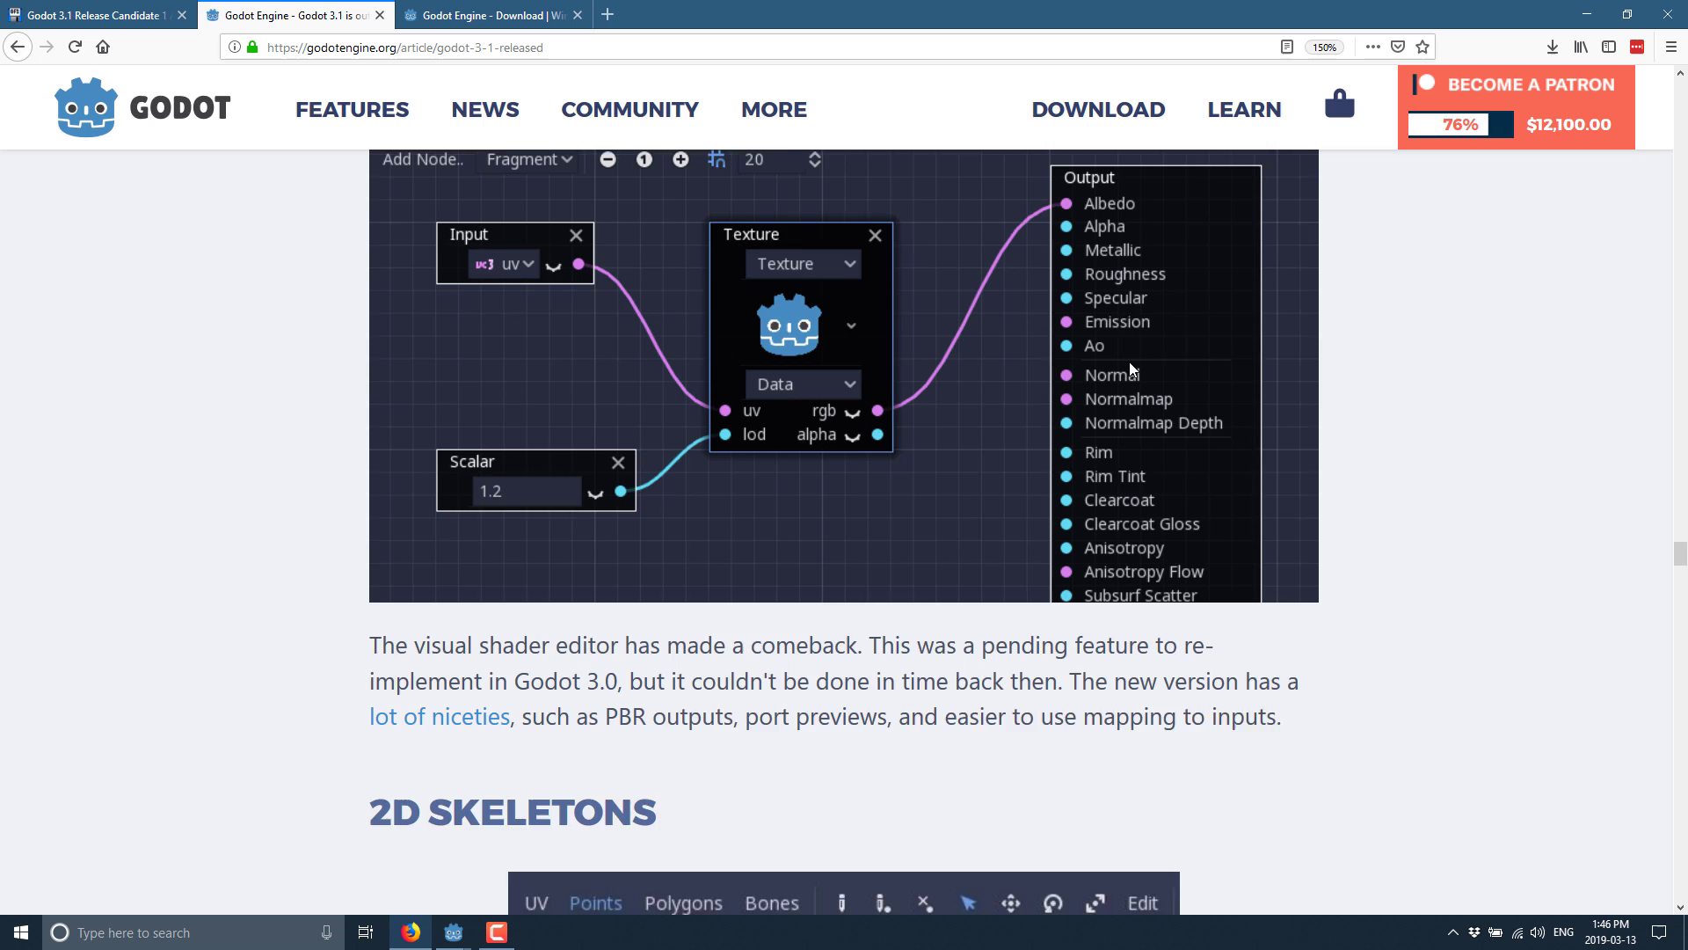
{"action": "scroll", "coordinate": [1129, 361], "scroll_direction": "up", "scroll_amount": 1}
{"action": "scroll", "coordinate": [1132, 420], "scroll_direction": "down", "scroll_amount": 5}
{"action": "scroll", "coordinate": [1111, 368], "scroll_direction": "down", "scroll_amount": 5}
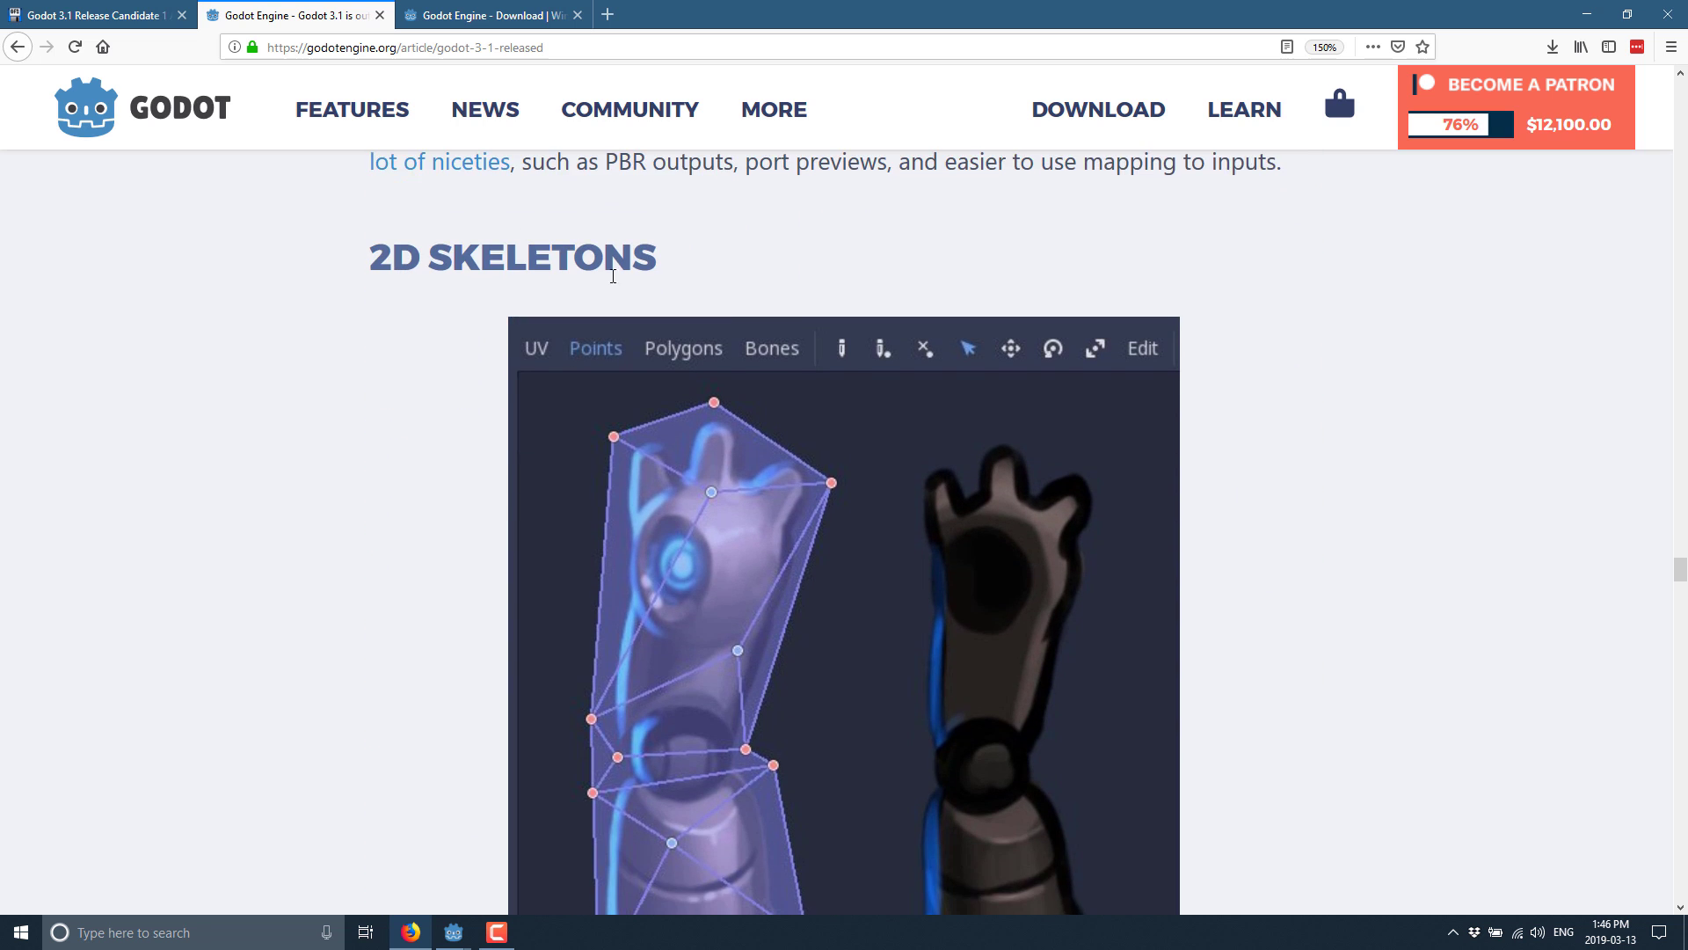
{"action": "scroll", "coordinate": [980, 637], "scroll_direction": "down", "scroll_amount": 6}
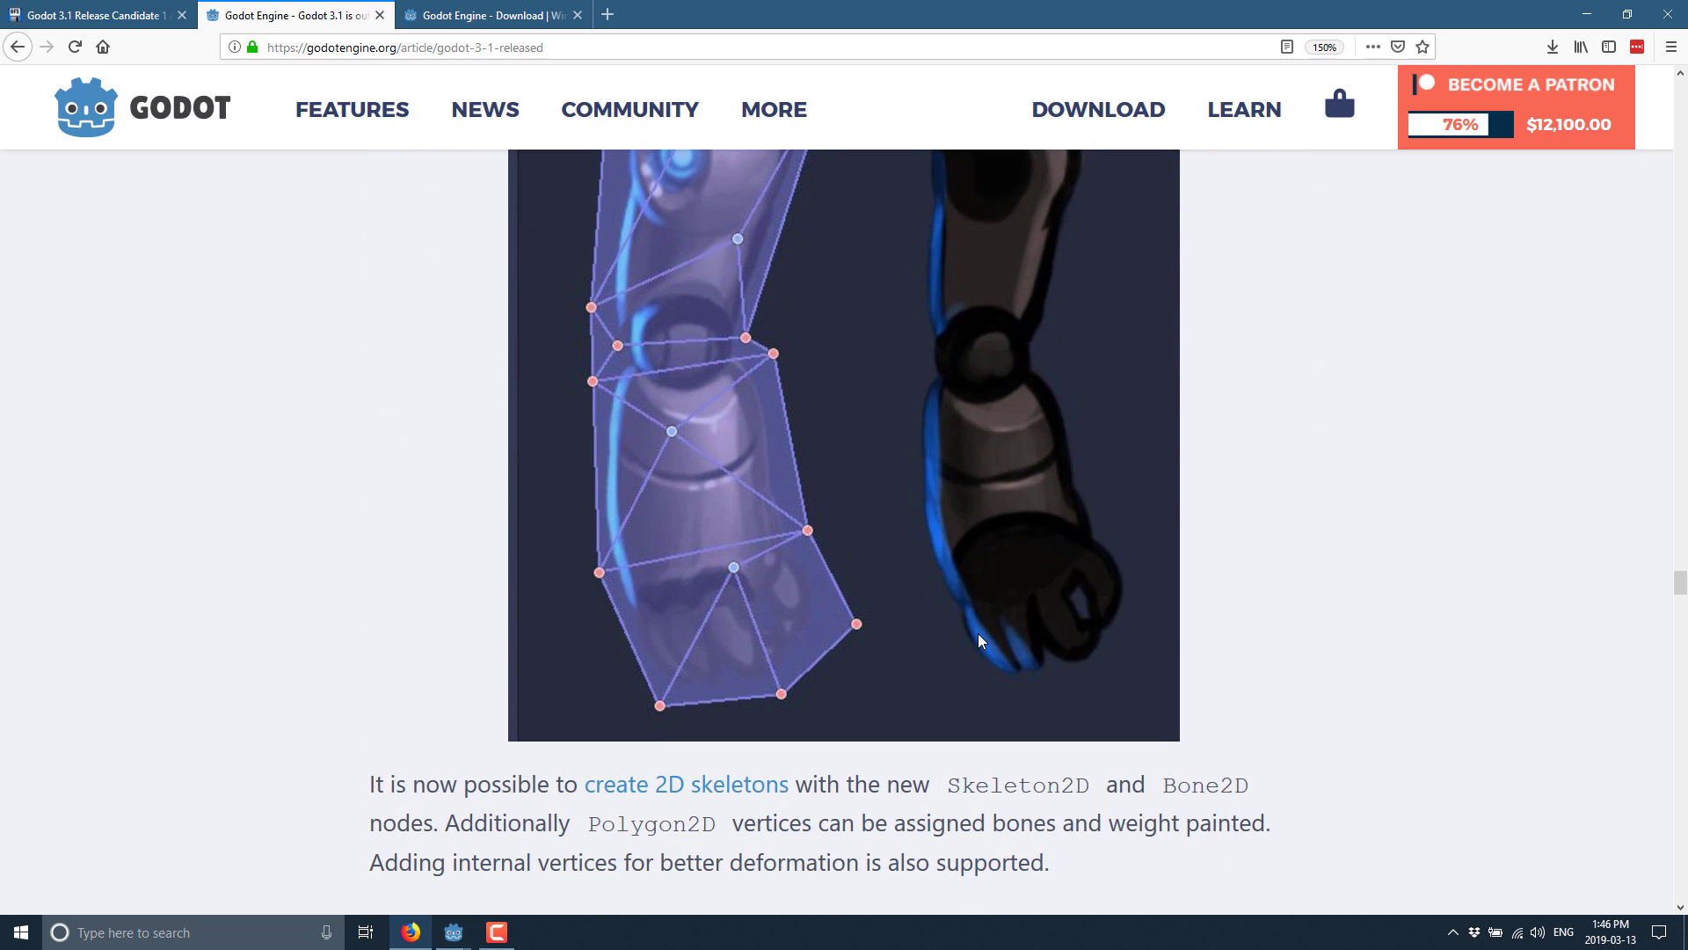
{"action": "scroll", "coordinate": [979, 620], "scroll_direction": "down", "scroll_amount": 11}
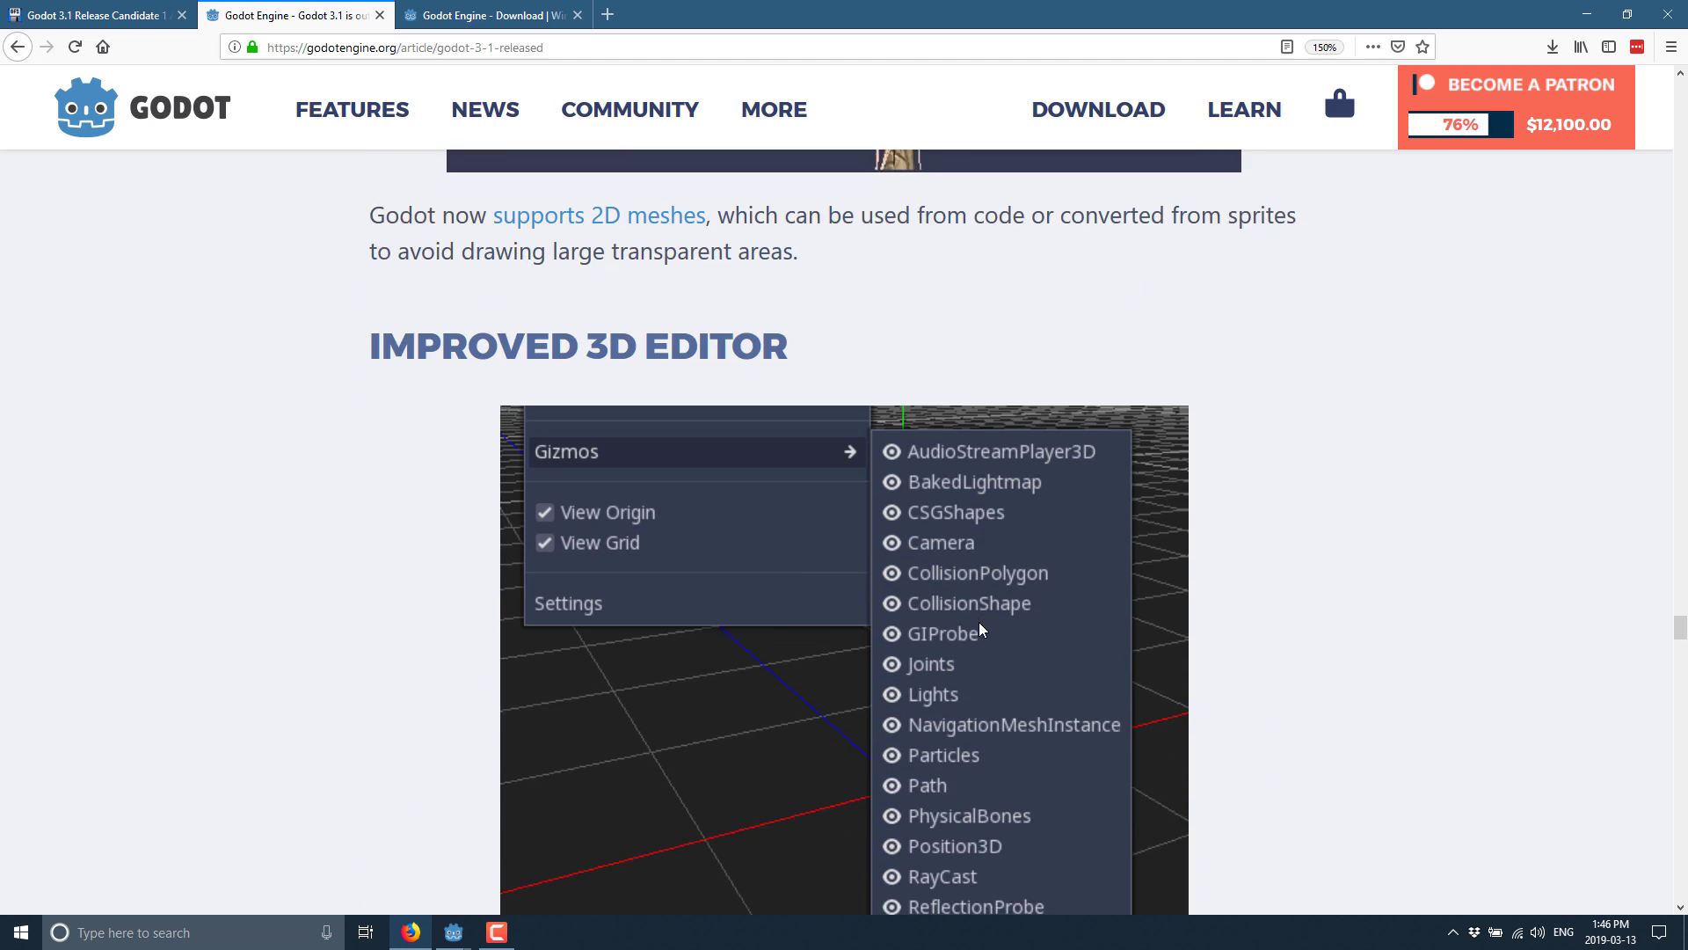
{"action": "scroll", "coordinate": [1179, 519], "scroll_direction": "down", "scroll_amount": 10}
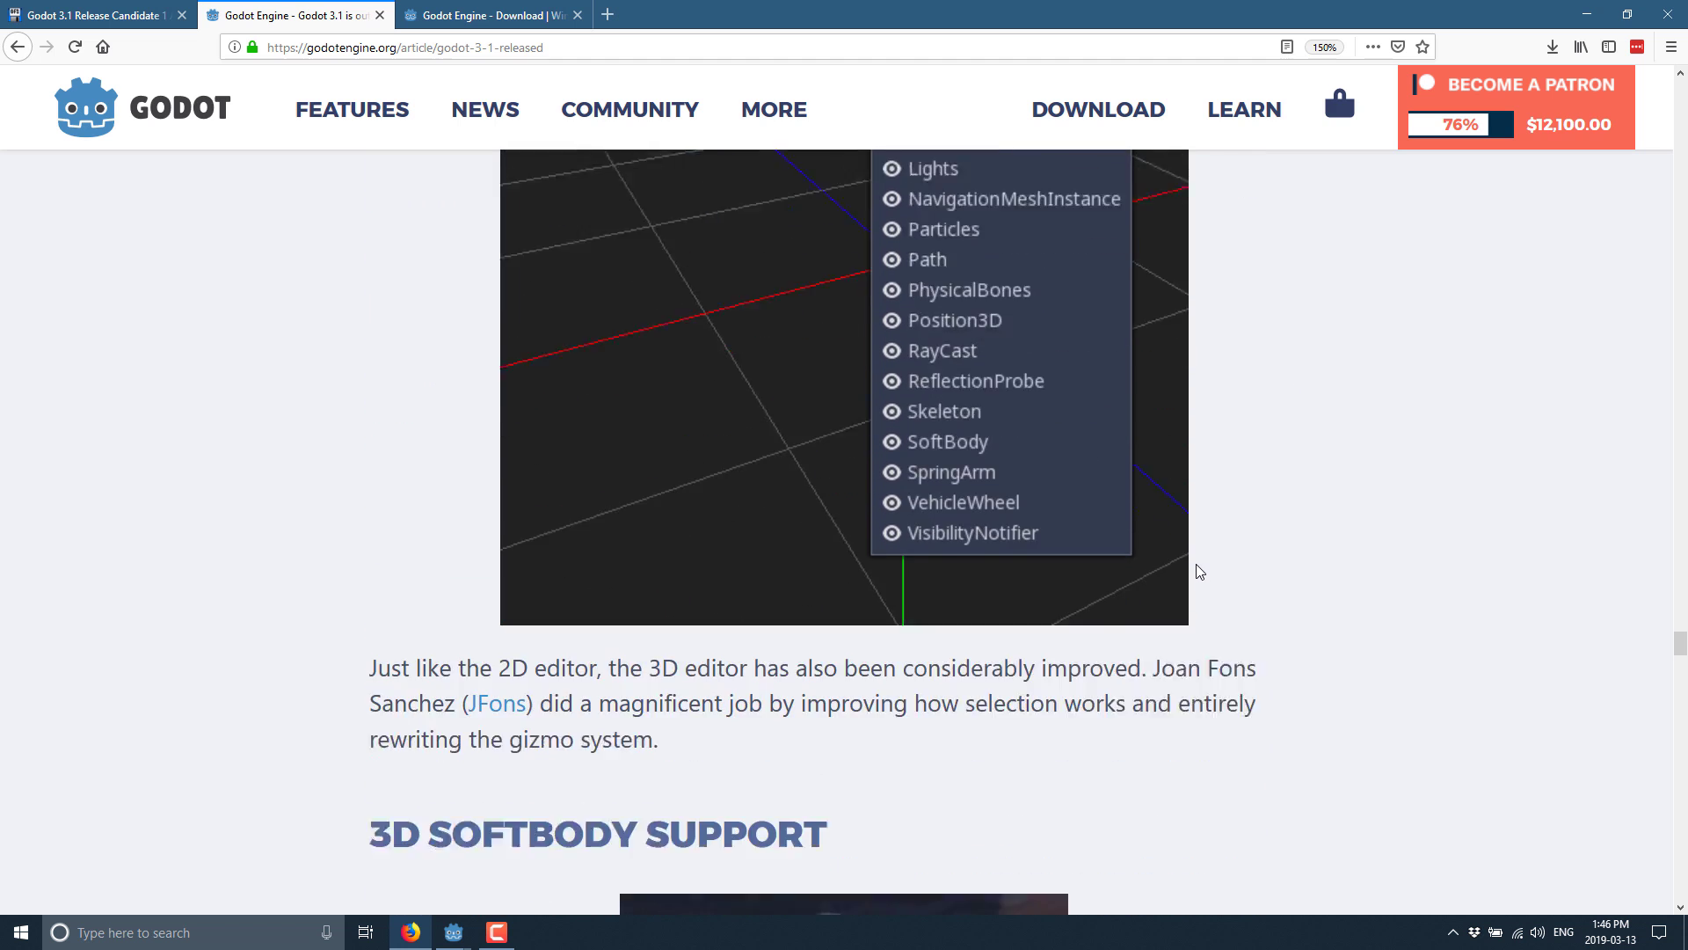
{"action": "scroll", "coordinate": [1187, 566], "scroll_direction": "down", "scroll_amount": 1}
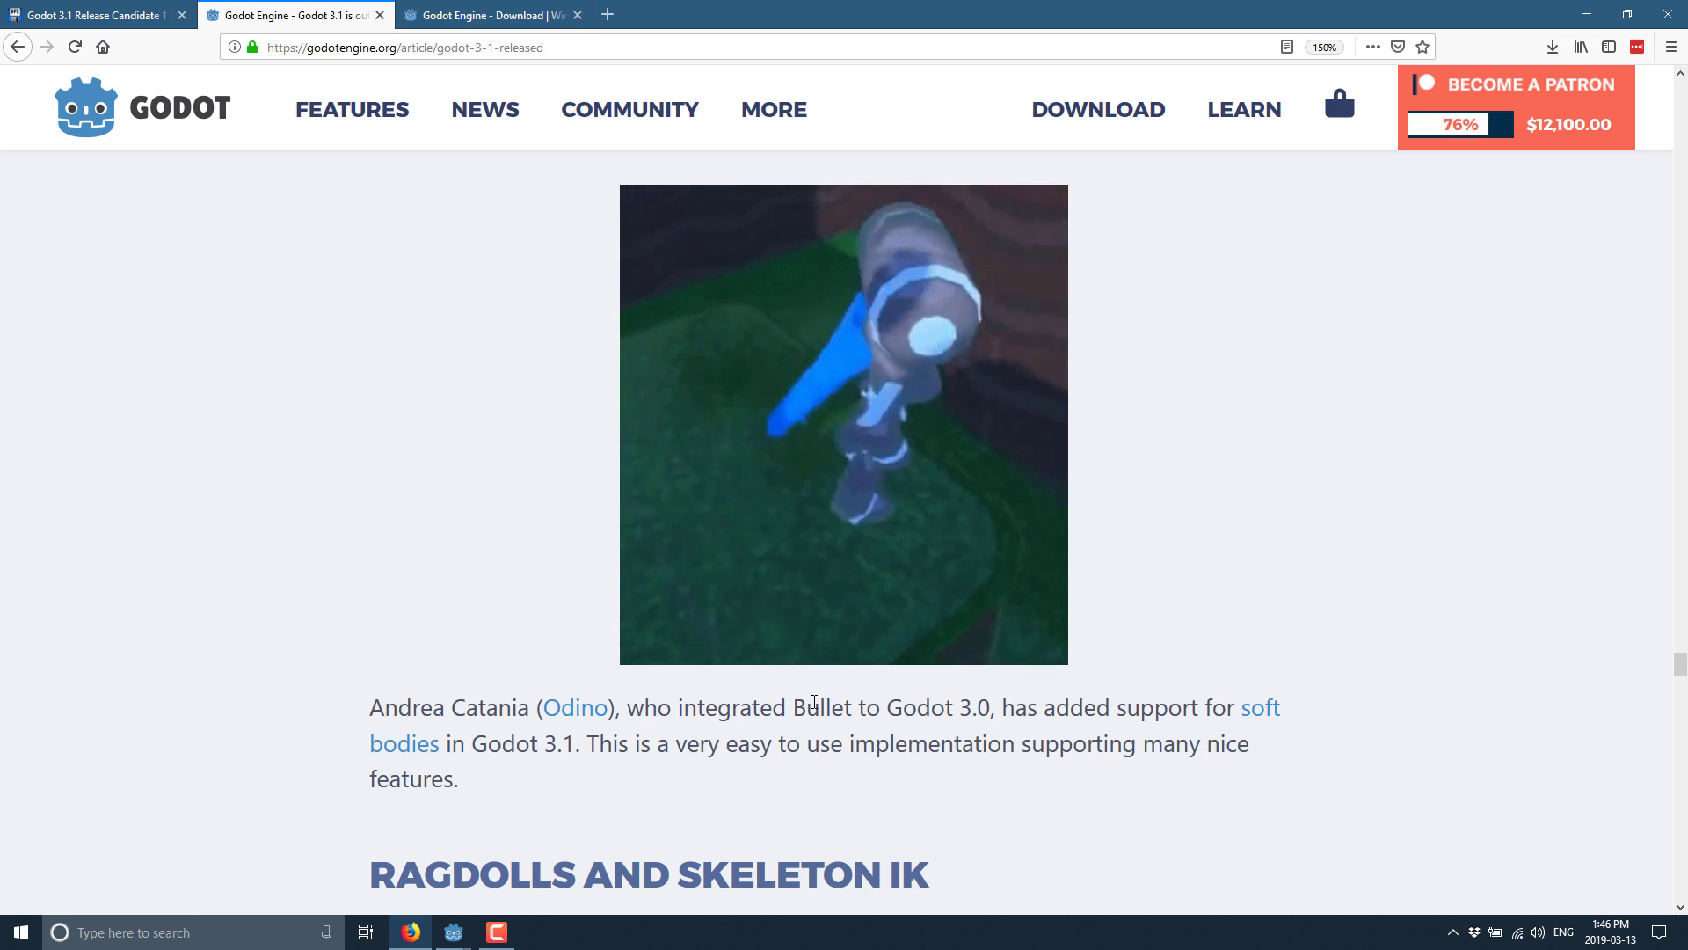
{"action": "scroll", "coordinate": [815, 703], "scroll_direction": "down", "scroll_amount": 2}
{"action": "scroll", "coordinate": [815, 704], "scroll_direction": "down", "scroll_amount": 5}
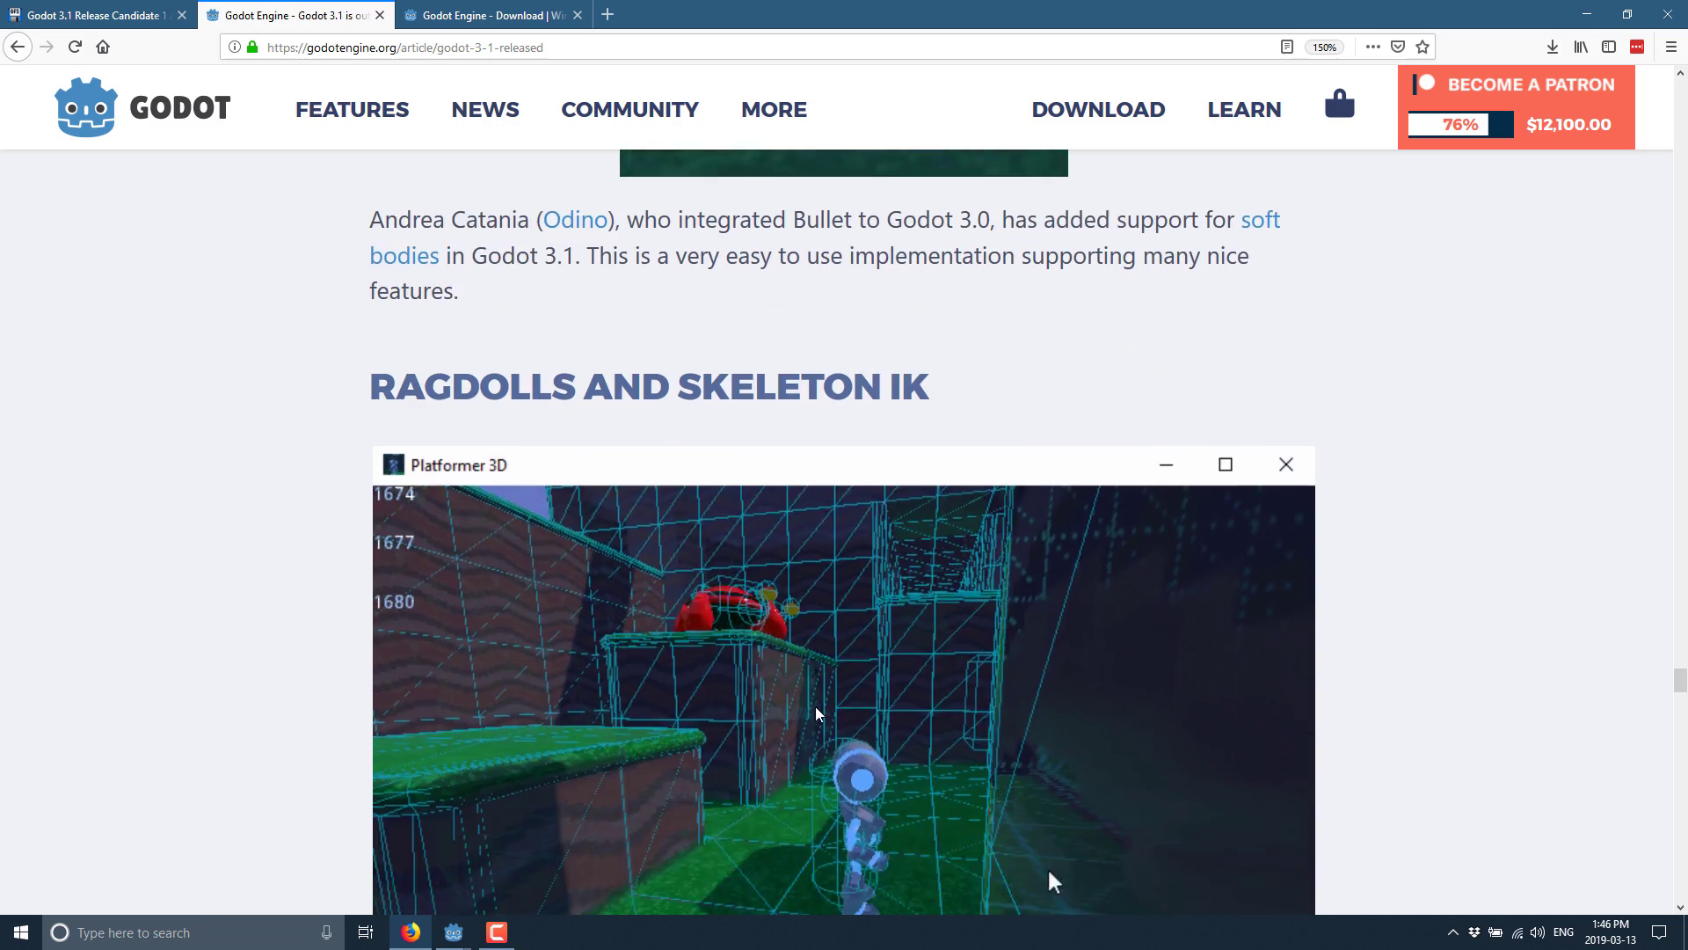
{"action": "scroll", "coordinate": [1048, 686], "scroll_direction": "down", "scroll_amount": 2}
{"action": "scroll", "coordinate": [1012, 721], "scroll_direction": "down", "scroll_amount": 7}
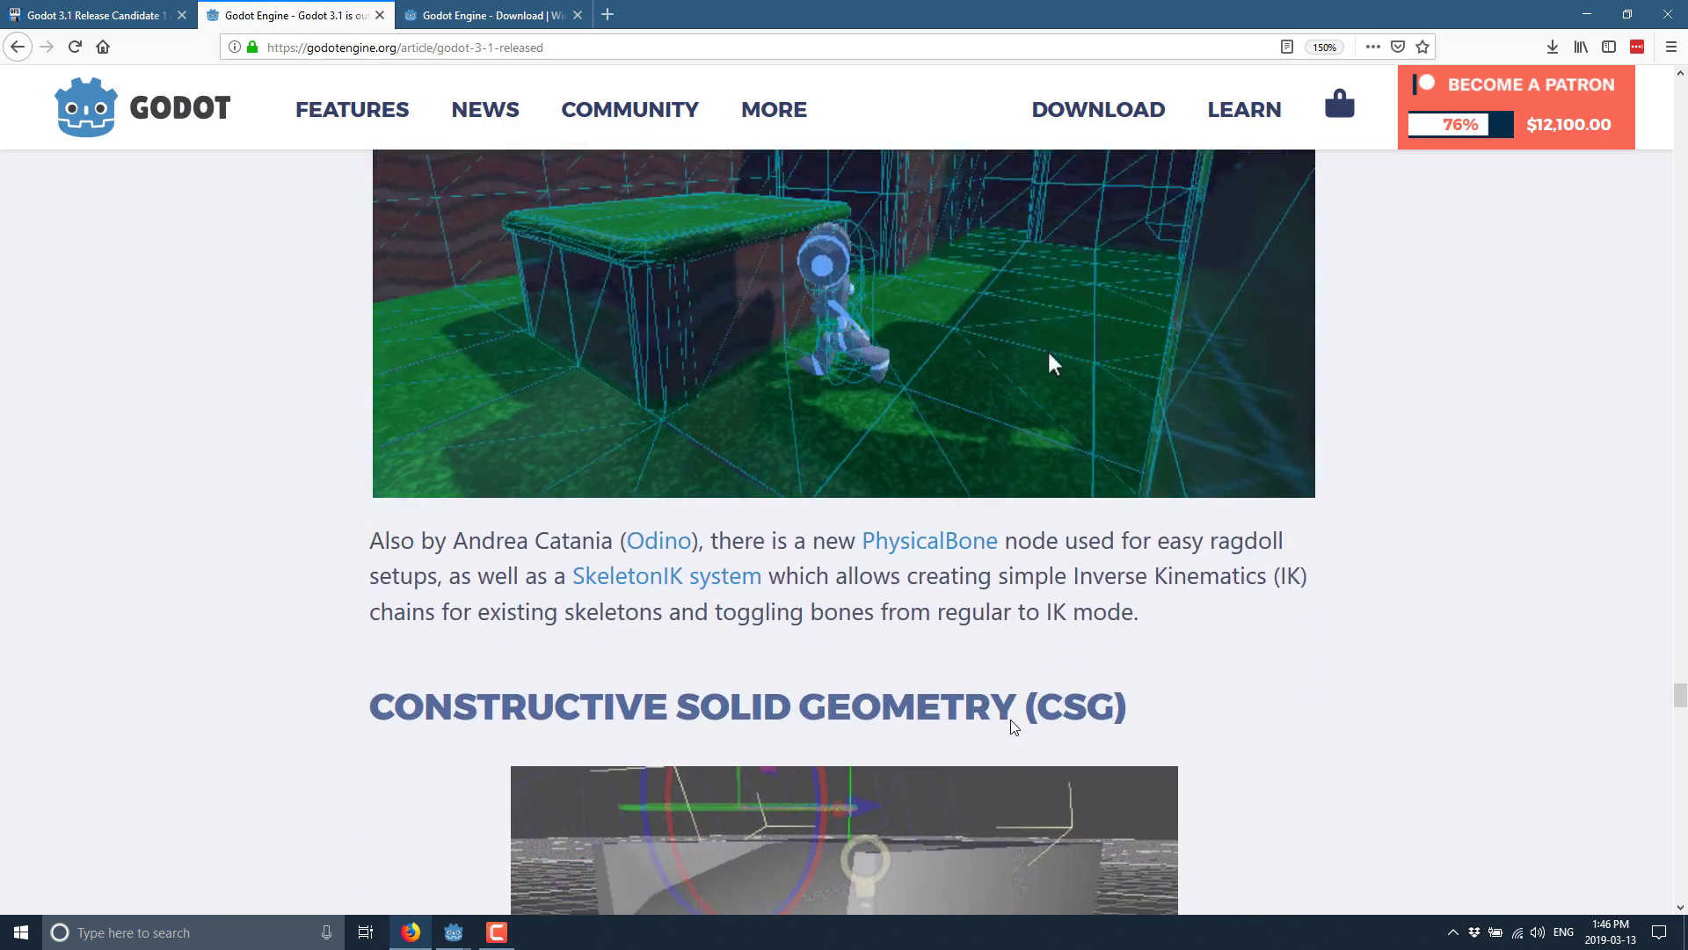
{"action": "scroll", "coordinate": [920, 522], "scroll_direction": "down", "scroll_amount": 3}
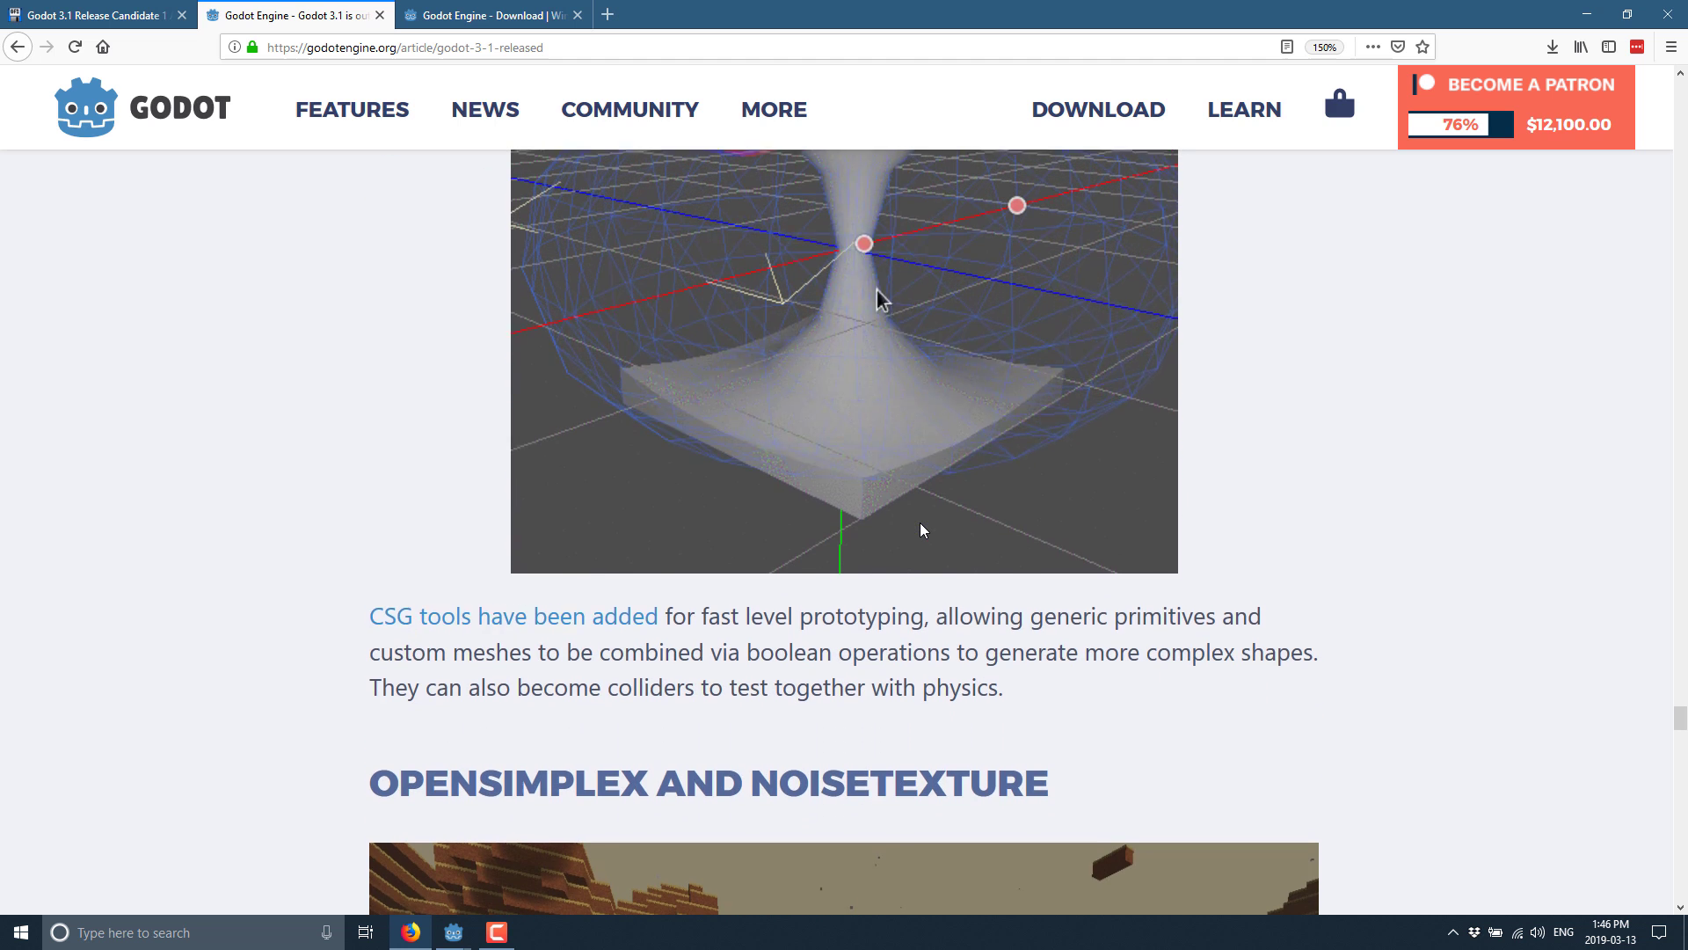
{"action": "scroll", "coordinate": [919, 525], "scroll_direction": "up", "scroll_amount": 3}
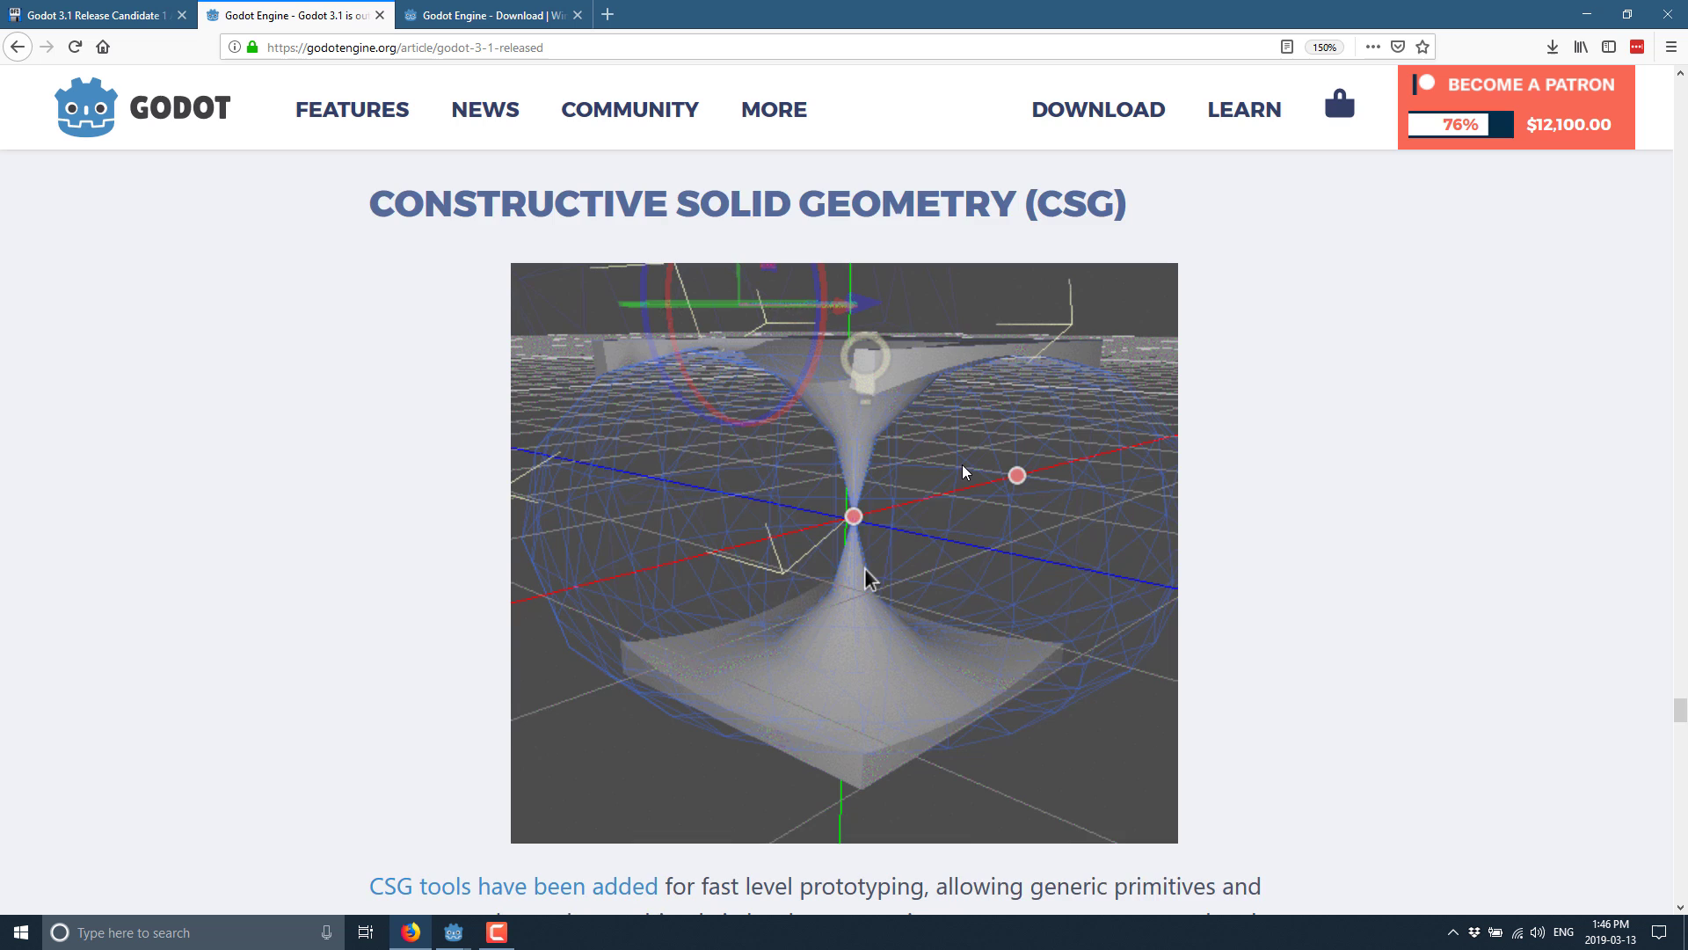
{"action": "scroll", "coordinate": [965, 472], "scroll_direction": "down", "scroll_amount": 4}
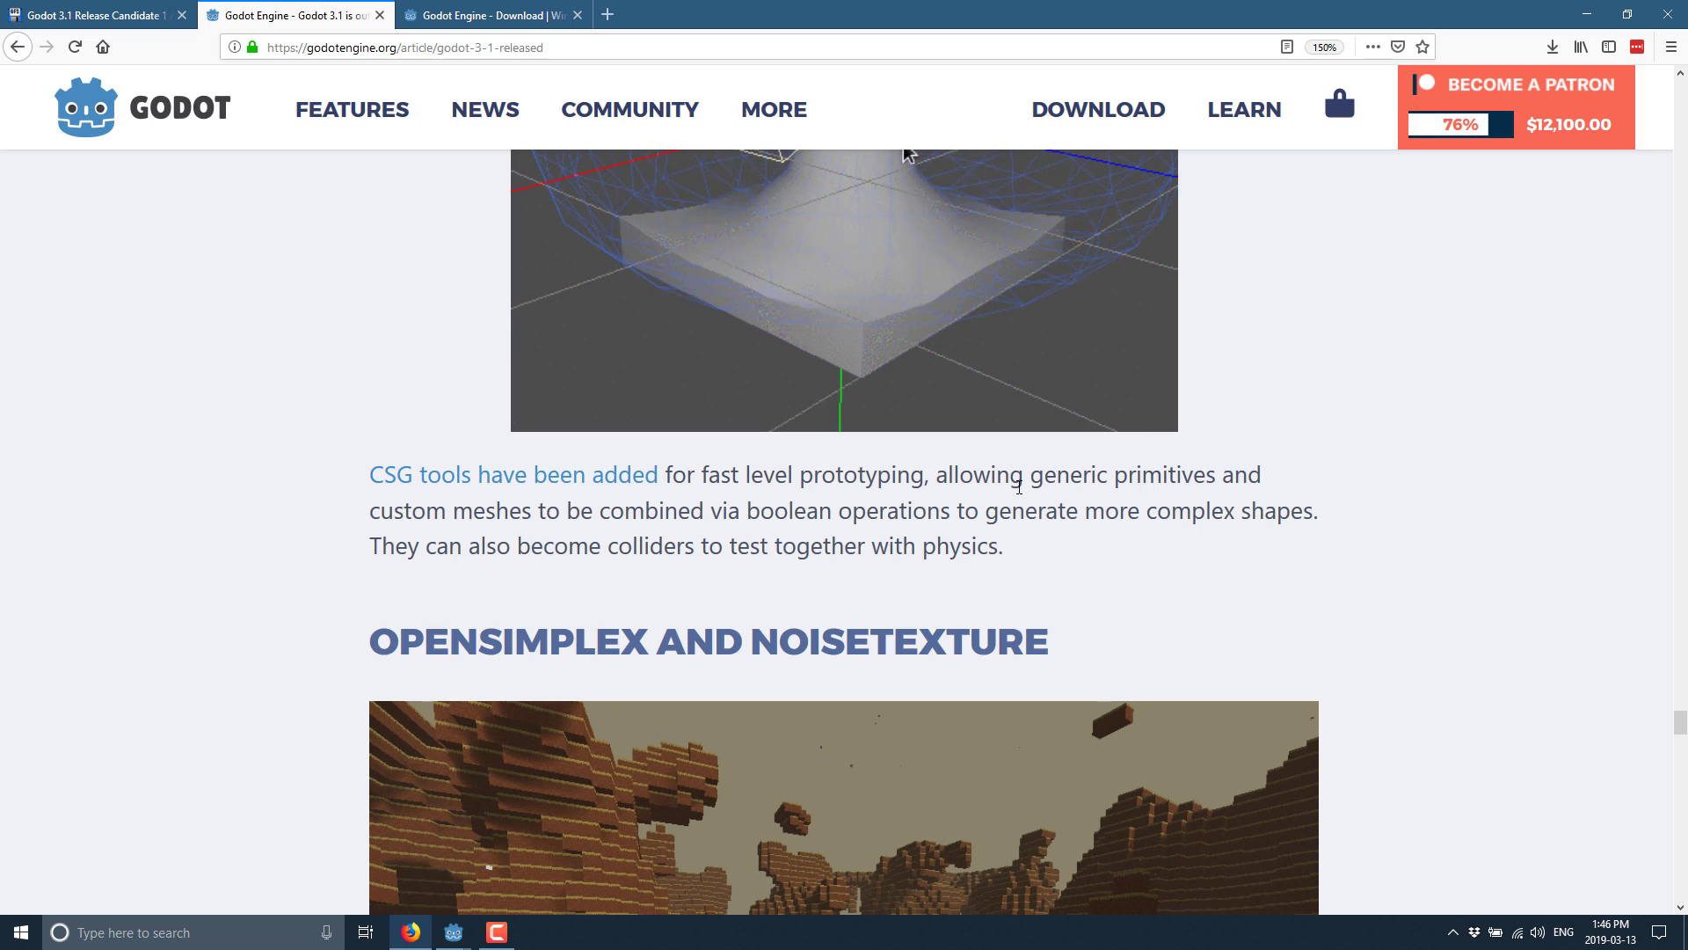
{"action": "scroll", "coordinate": [1140, 643], "scroll_direction": "down", "scroll_amount": 1}
{"action": "scroll", "coordinate": [1141, 643], "scroll_direction": "down", "scroll_amount": 2}
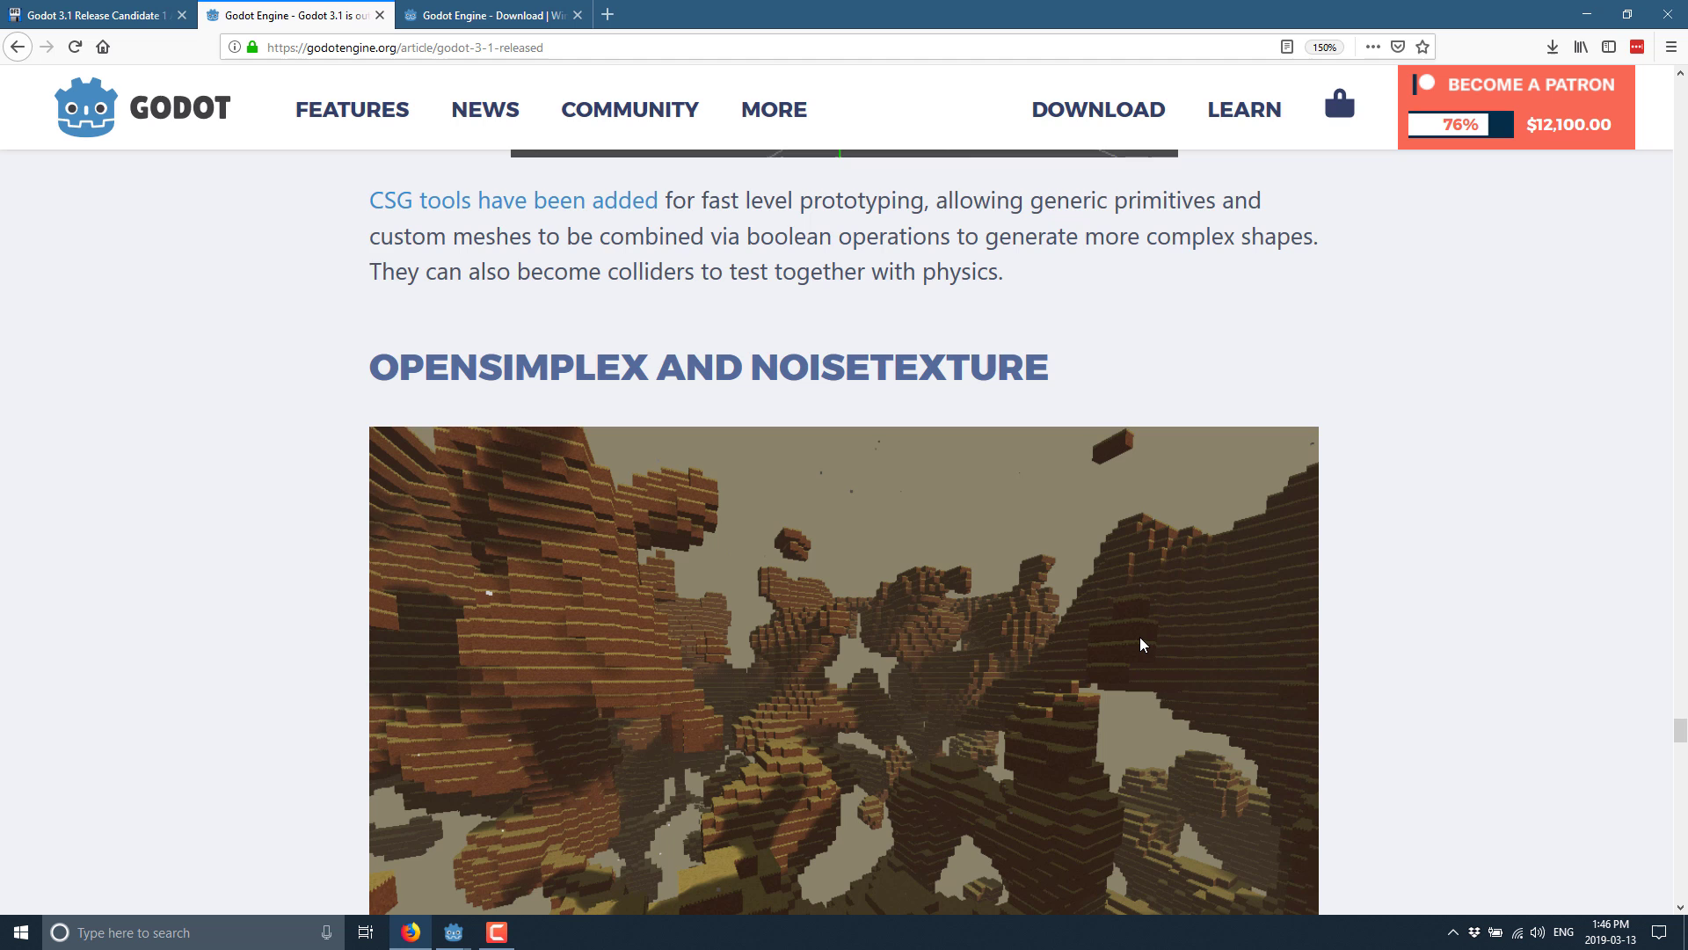
{"action": "scroll", "coordinate": [1141, 643], "scroll_direction": "down", "scroll_amount": 5}
{"action": "scroll", "coordinate": [1141, 642], "scroll_direction": "down", "scroll_amount": 8}
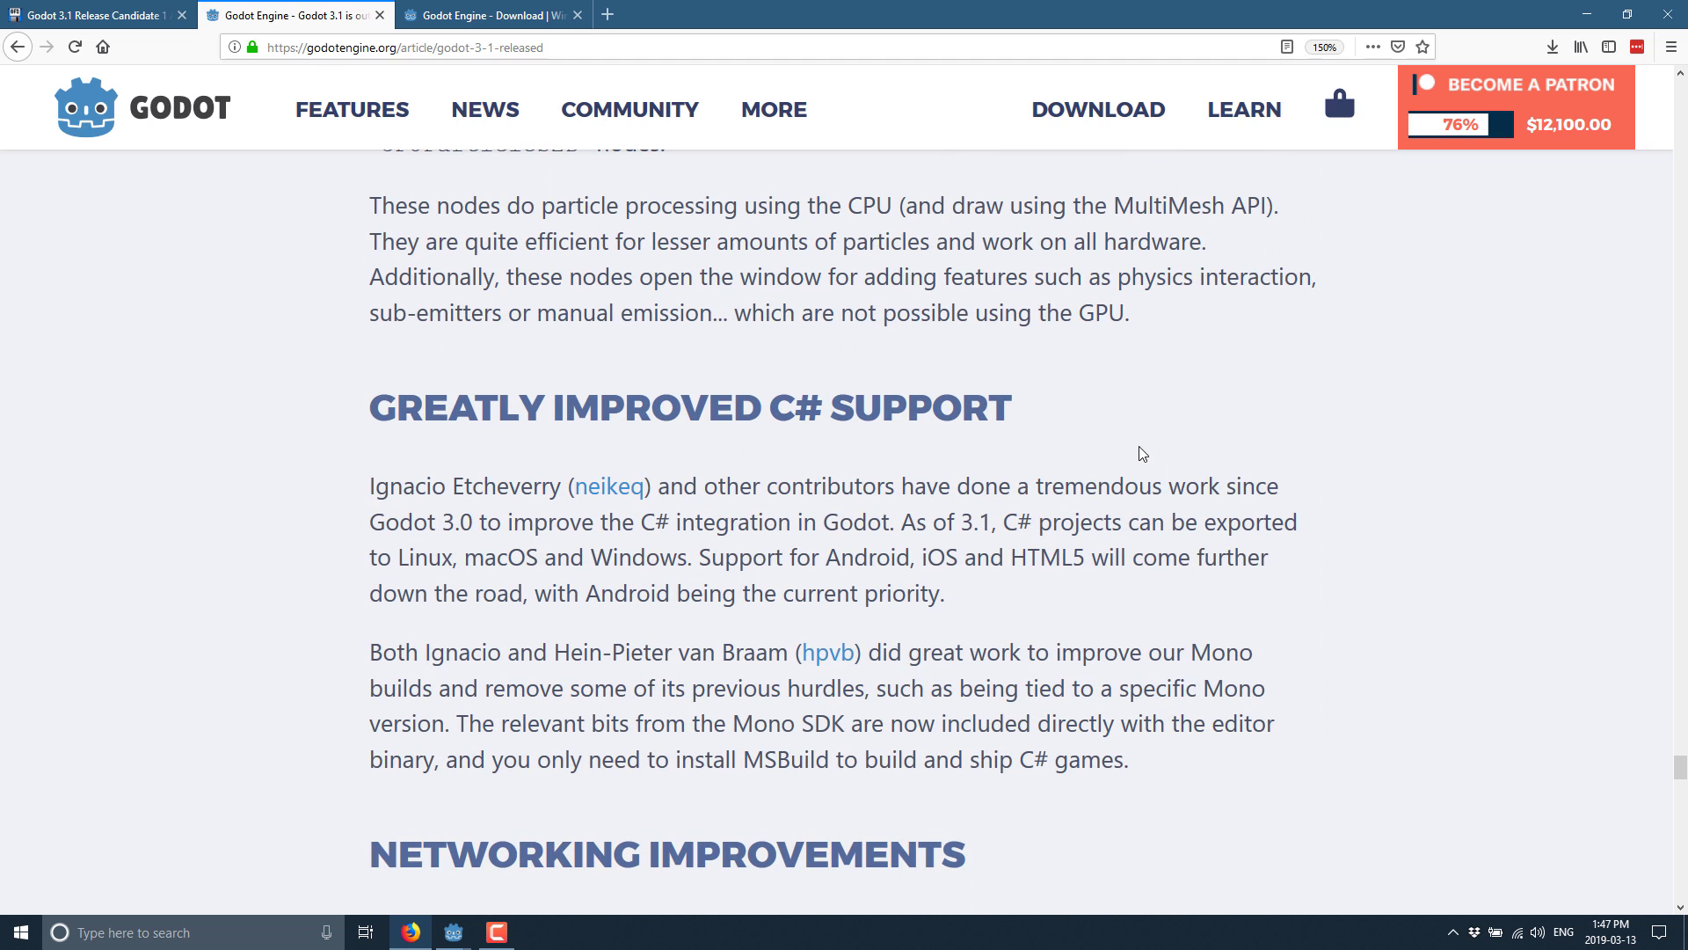
Highlight the C# section's phrases about Android being the priority and using MSBuild instead.
{"action": "scroll", "coordinate": [1142, 452], "scroll_direction": "down", "scroll_amount": 3}
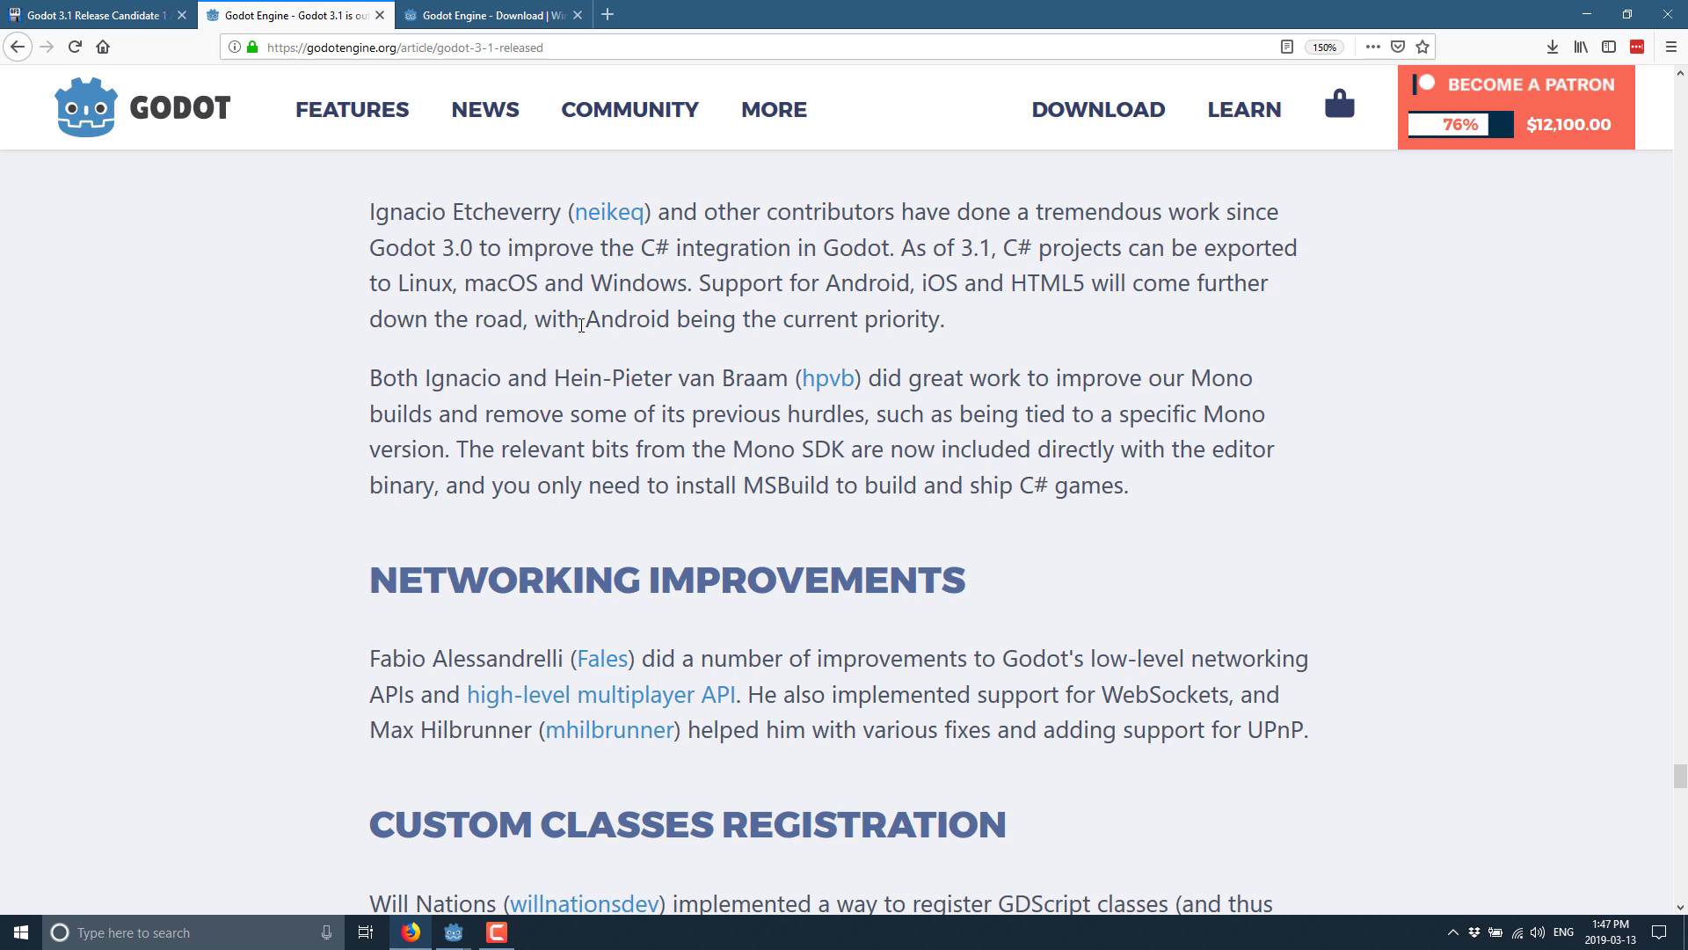
{"action": "left_click_drag", "start_coordinate": [580, 319], "coordinate": [961, 323]}
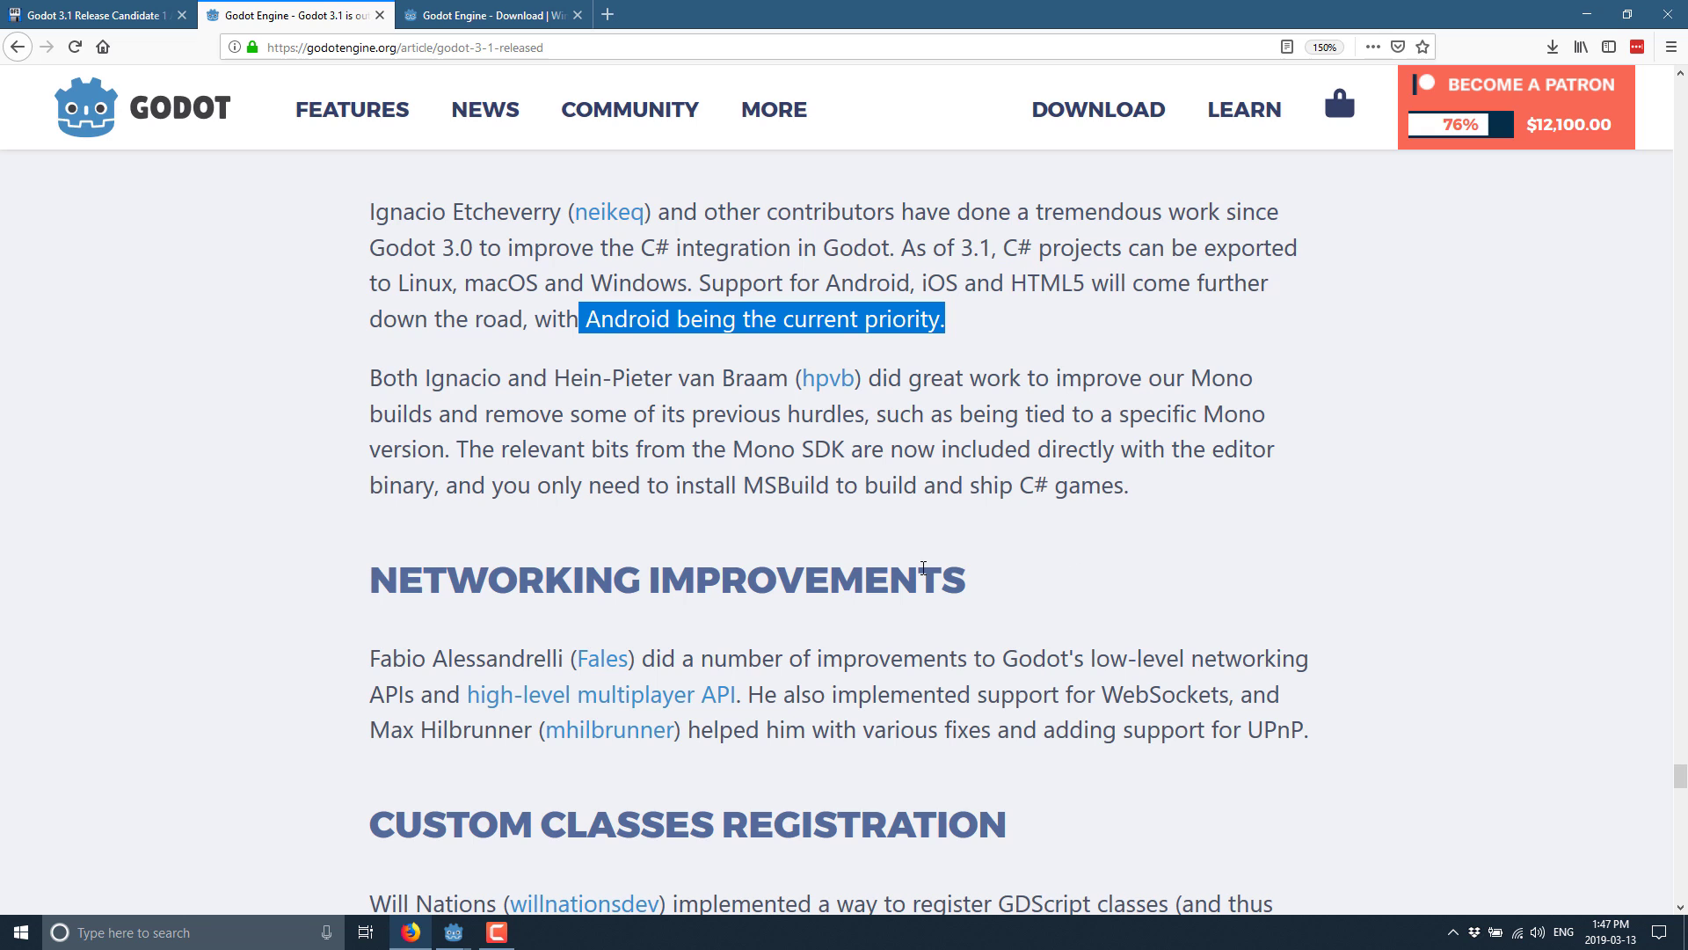
{"action": "left_click_drag", "start_coordinate": [743, 486], "coordinate": [859, 486]}
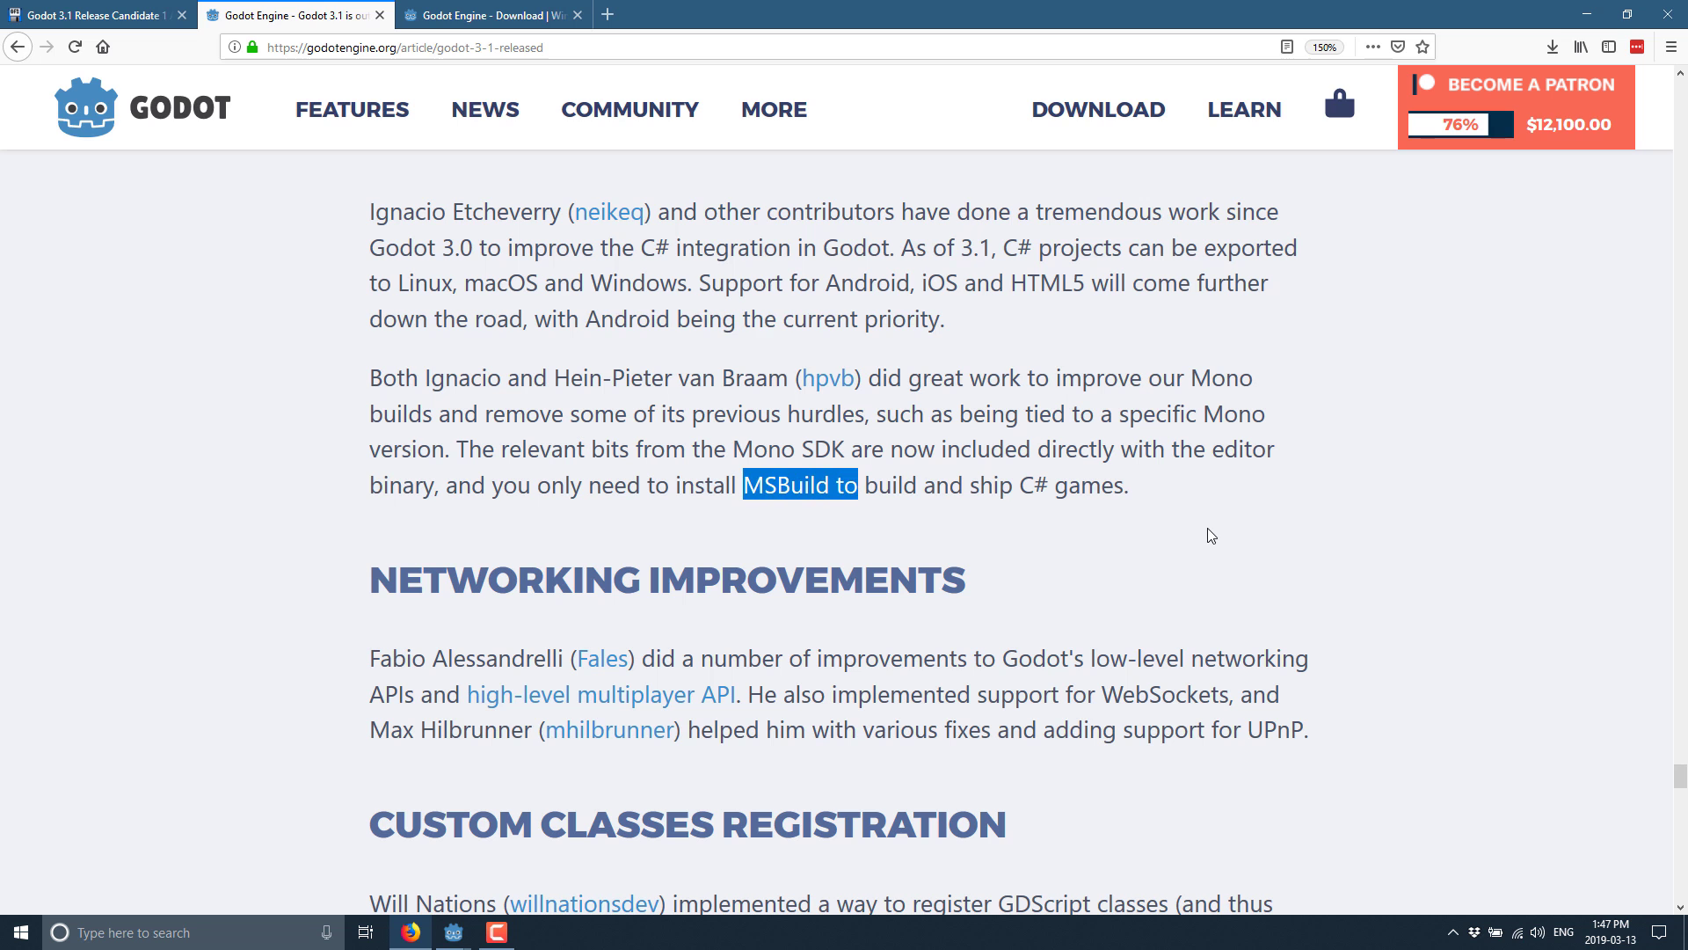
Scroll on past Networking, Custom Classes, MIDI and VCS to the Future section.
{"action": "scroll", "coordinate": [1211, 534], "scroll_direction": "down", "scroll_amount": 5}
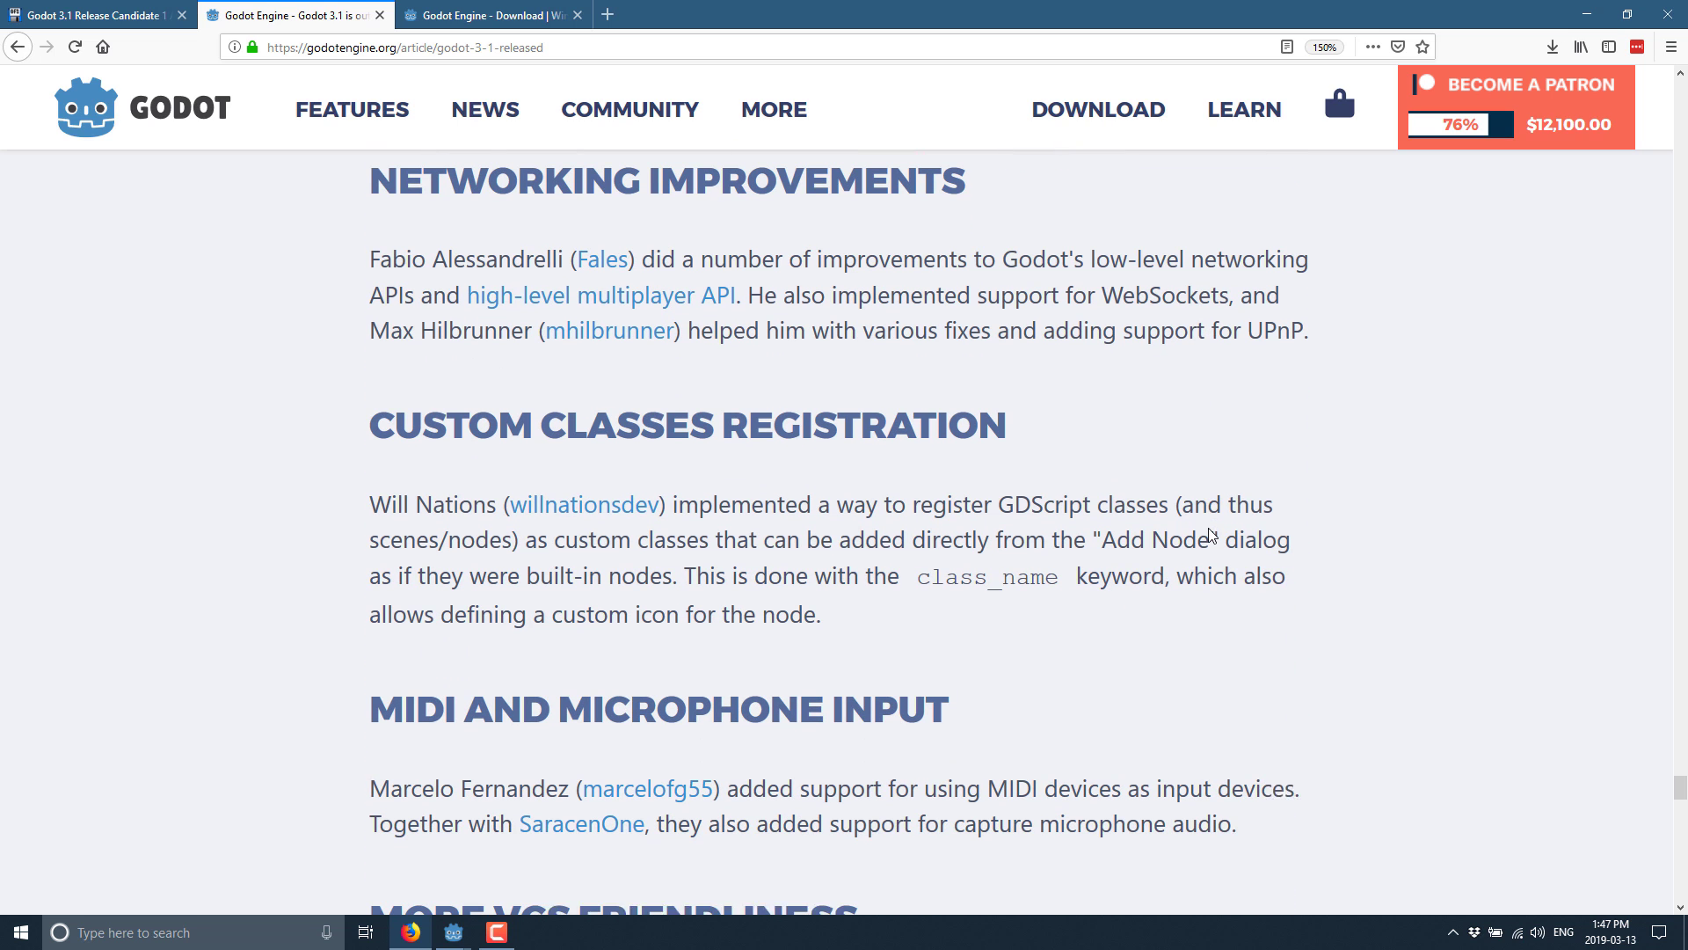
{"action": "scroll", "coordinate": [573, 264], "scroll_direction": "down", "scroll_amount": 2}
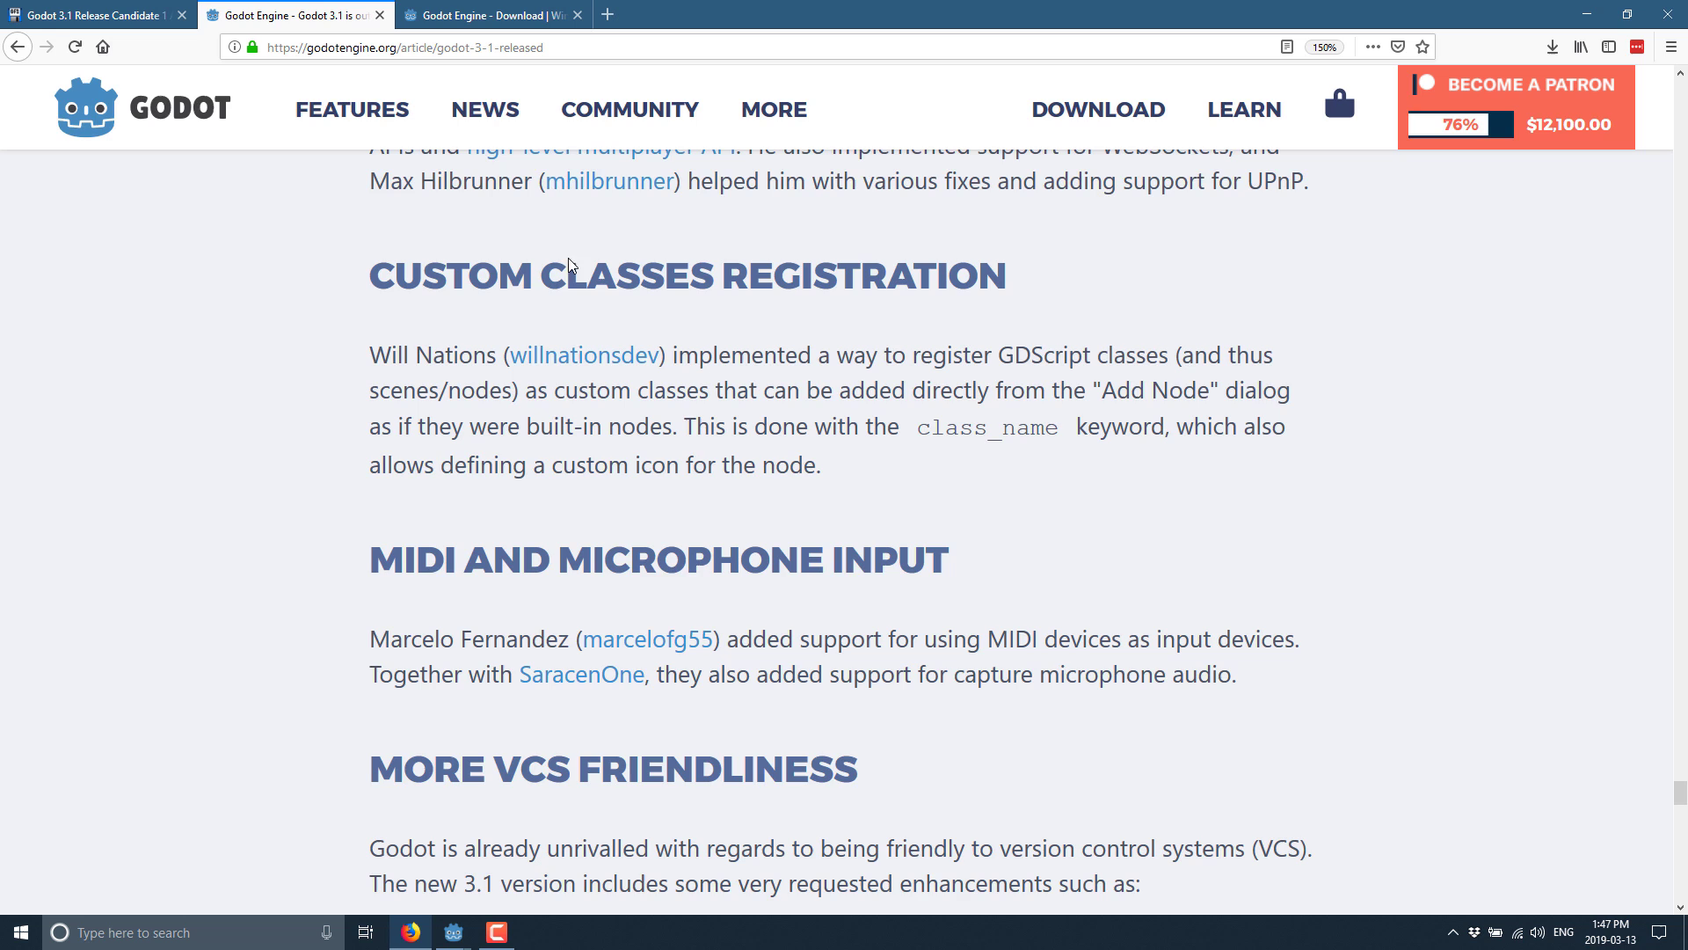
{"action": "scroll", "coordinate": [503, 395], "scroll_direction": "down", "scroll_amount": 2}
{"action": "scroll", "coordinate": [897, 452], "scroll_direction": "down", "scroll_amount": 3}
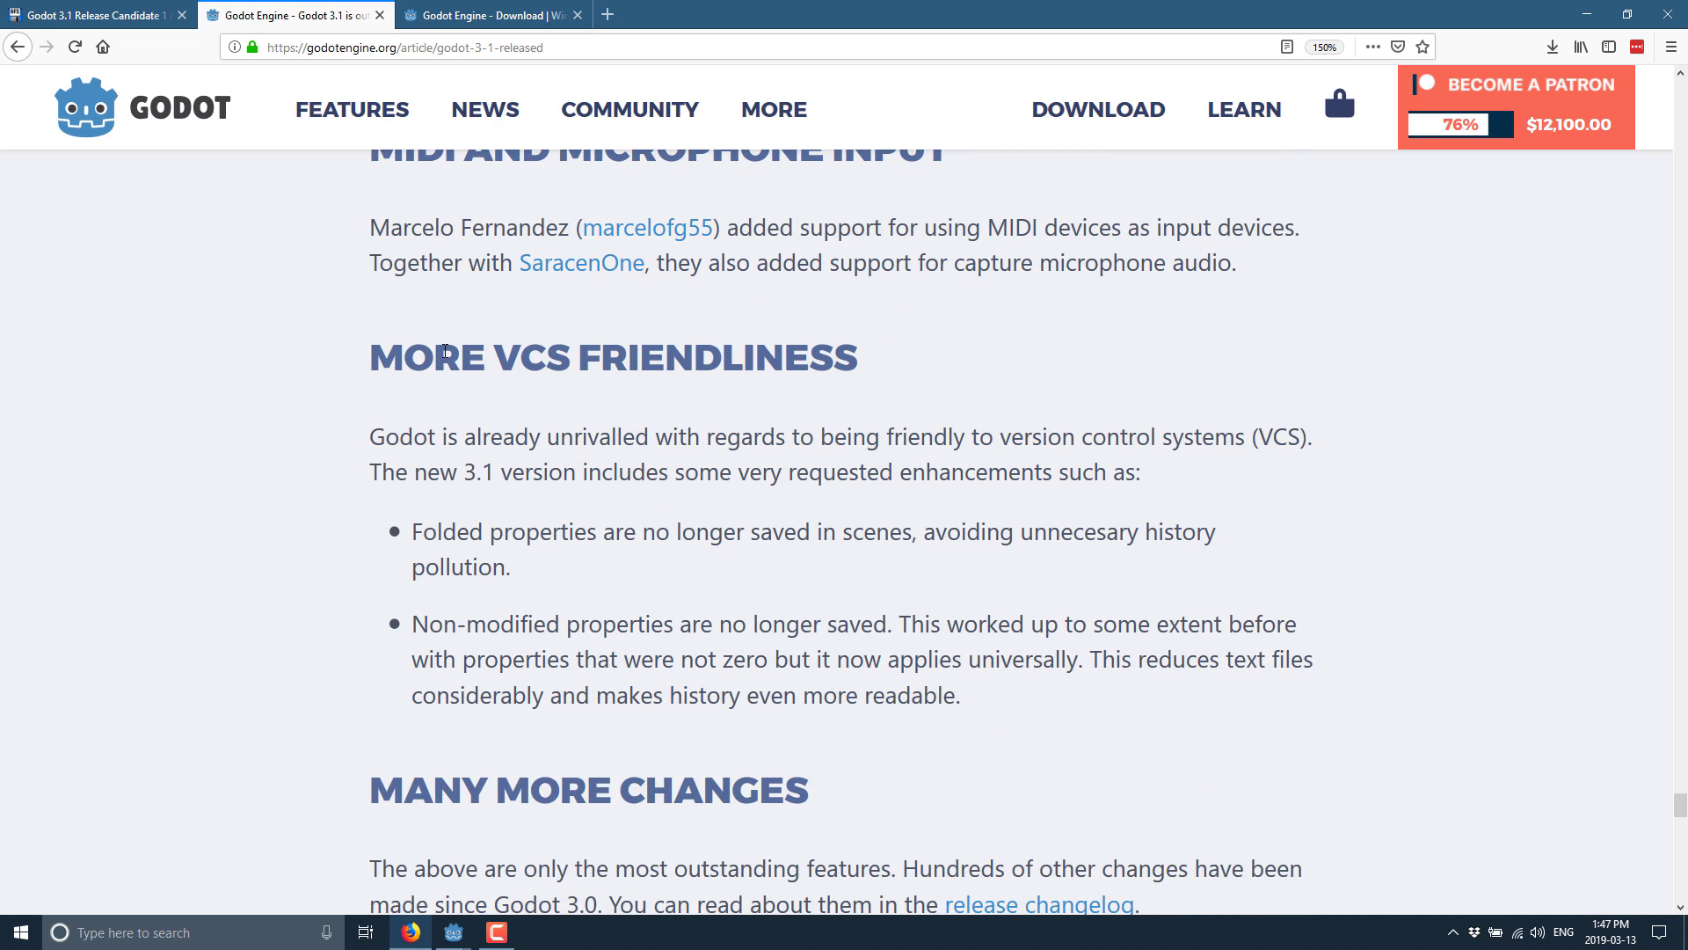
{"action": "scroll", "coordinate": [1017, 473], "scroll_direction": "down", "scroll_amount": 4}
{"action": "scroll", "coordinate": [1017, 473], "scroll_direction": "down", "scroll_amount": 5}
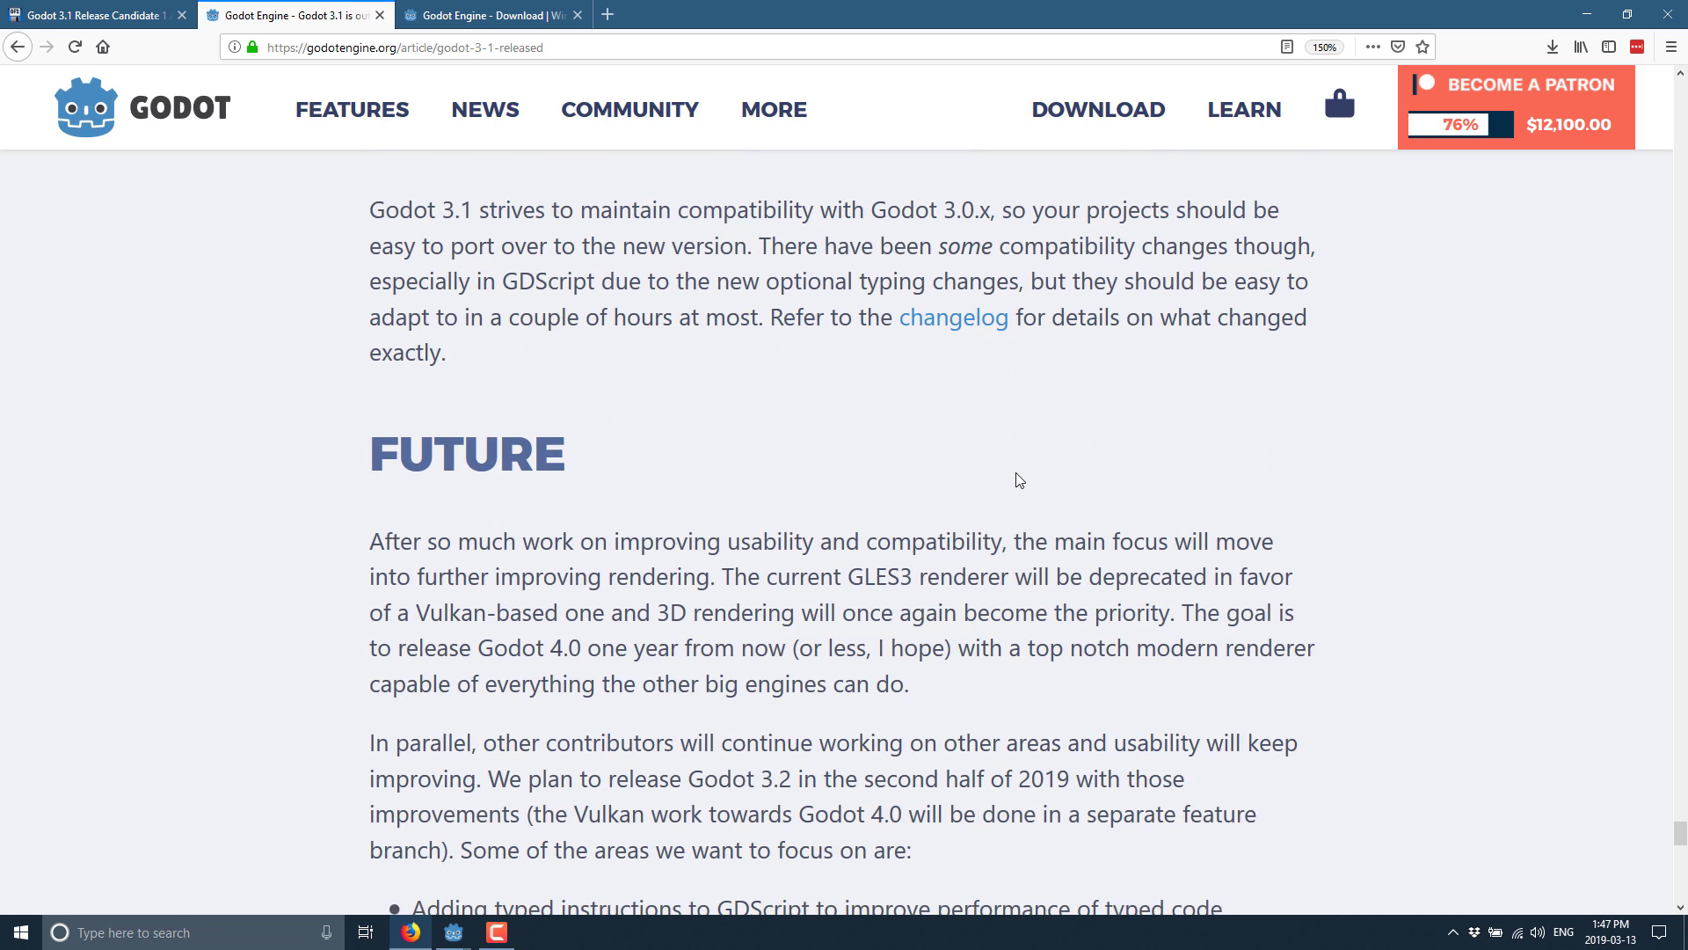
Open the 'changelog' link from the Compatibility with 3.0 paragraph in a background tab.
{"action": "scroll", "coordinate": [978, 478], "scroll_direction": "up", "scroll_amount": 1}
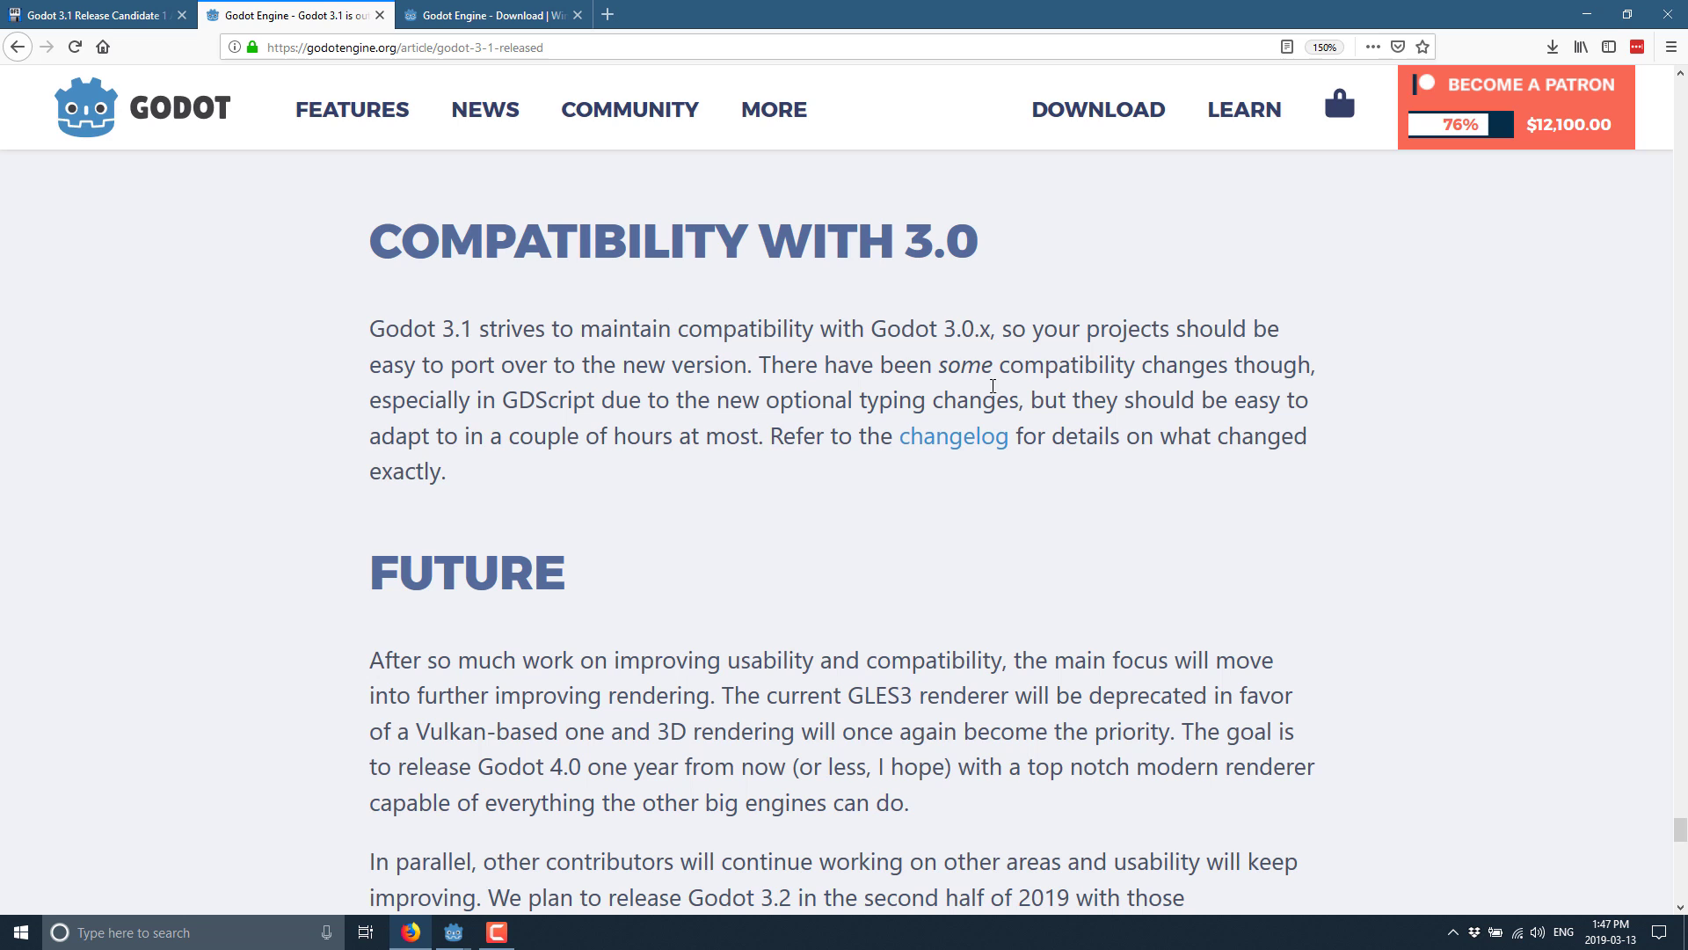
{"action": "middle_click", "coordinate": [985, 438]}
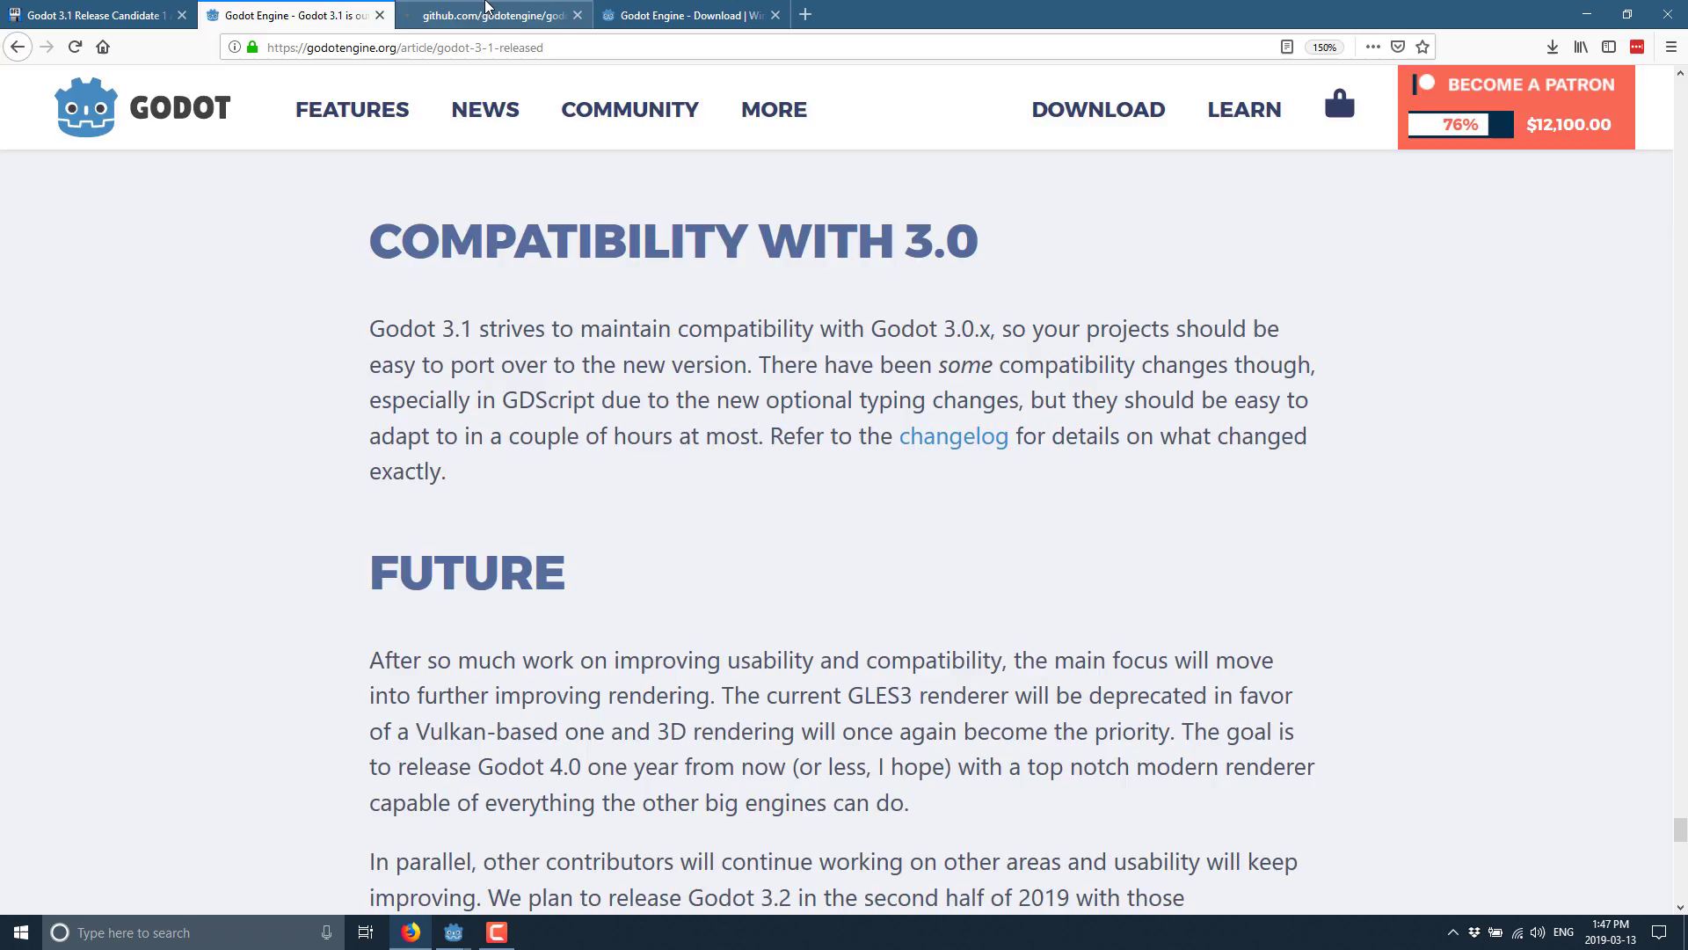
Switch to the GitHub CHANGELOG.md tab and scroll down through its lists to Security.
{"action": "left_click", "coordinate": [526, 15]}
{"action": "scroll", "coordinate": [1016, 626], "scroll_direction": "down", "scroll_amount": 10}
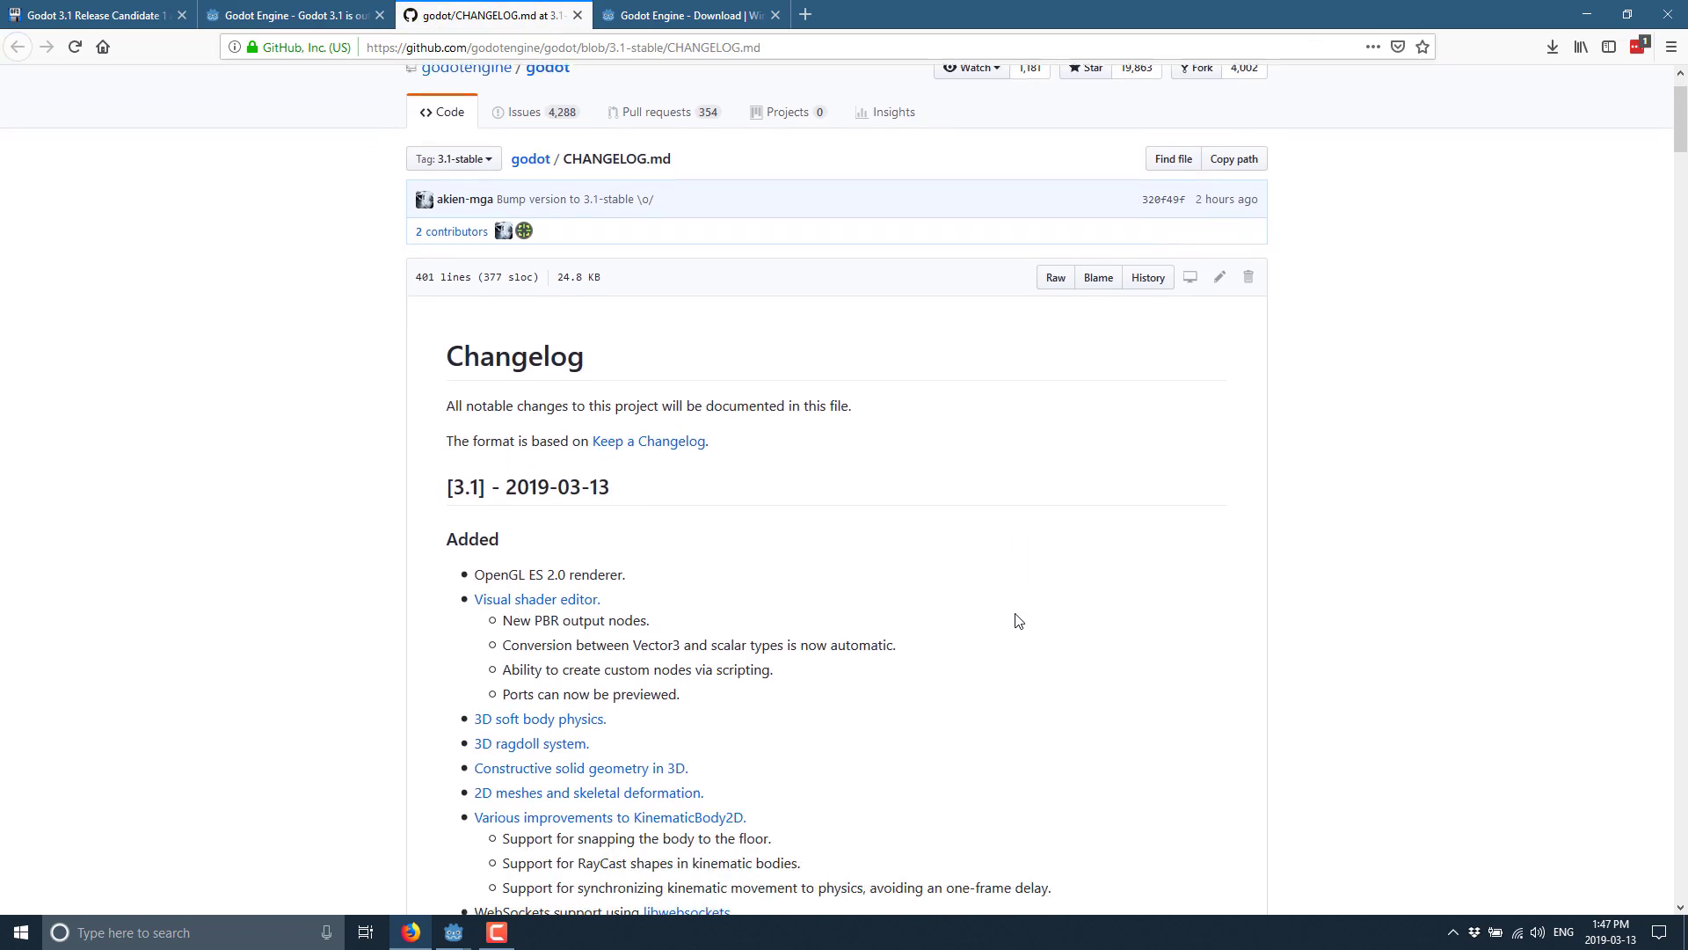
{"action": "scroll", "coordinate": [1125, 501], "scroll_direction": "down", "scroll_amount": 20}
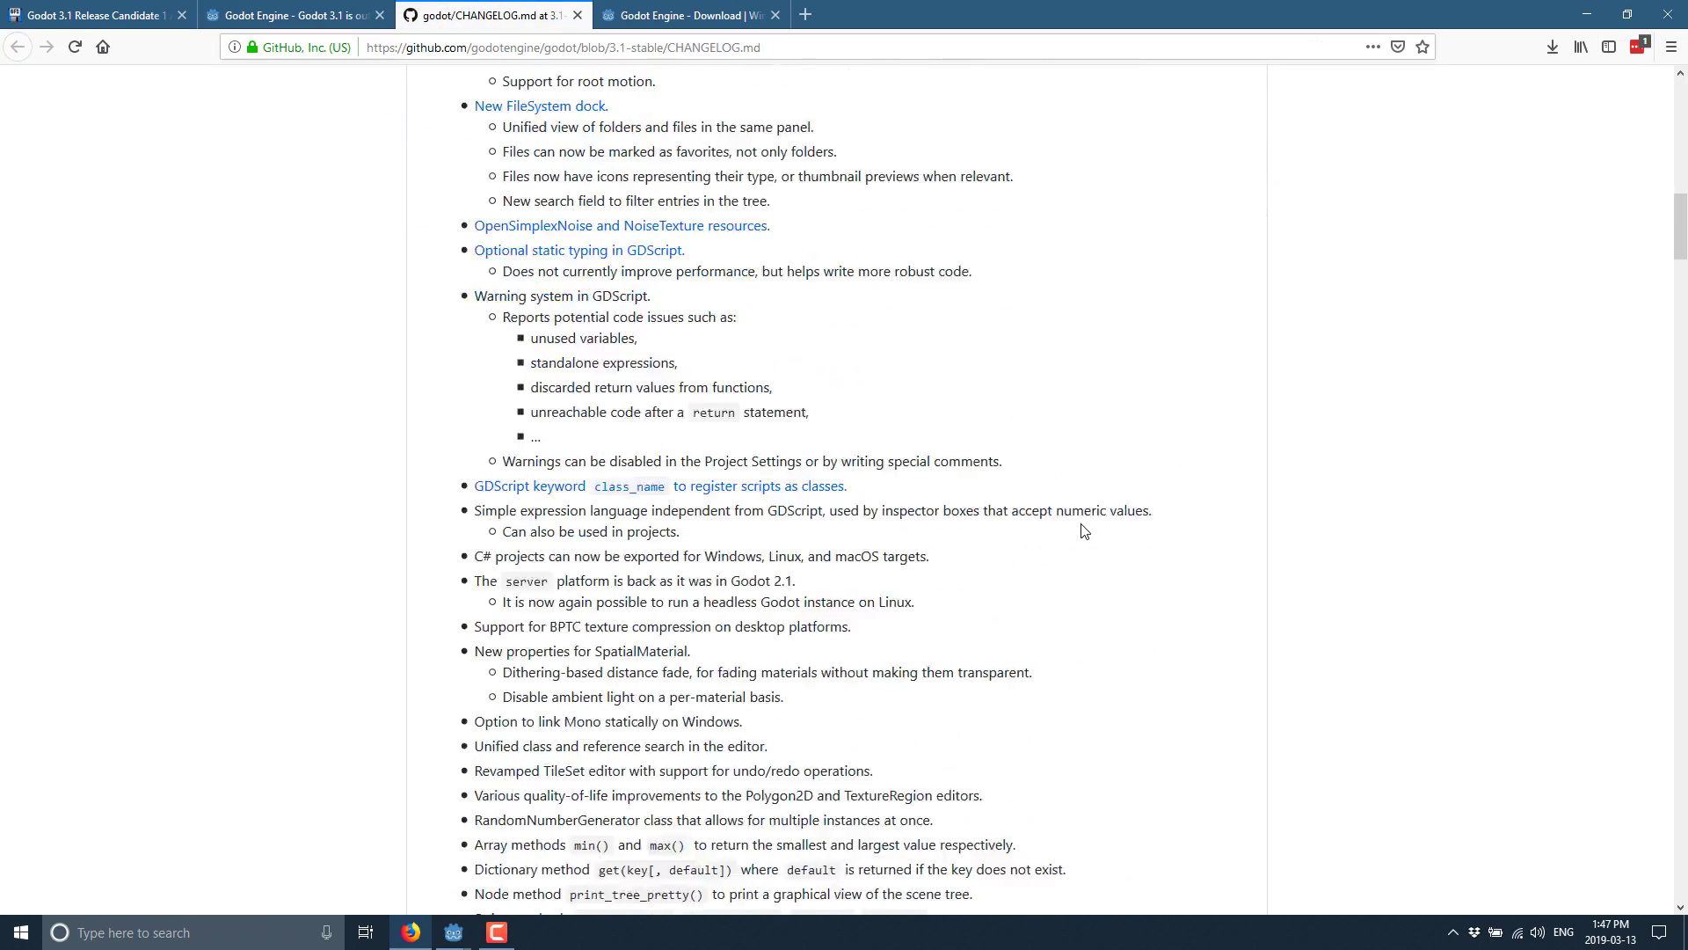
{"action": "scroll", "coordinate": [1108, 395], "scroll_direction": "down", "scroll_amount": 18}
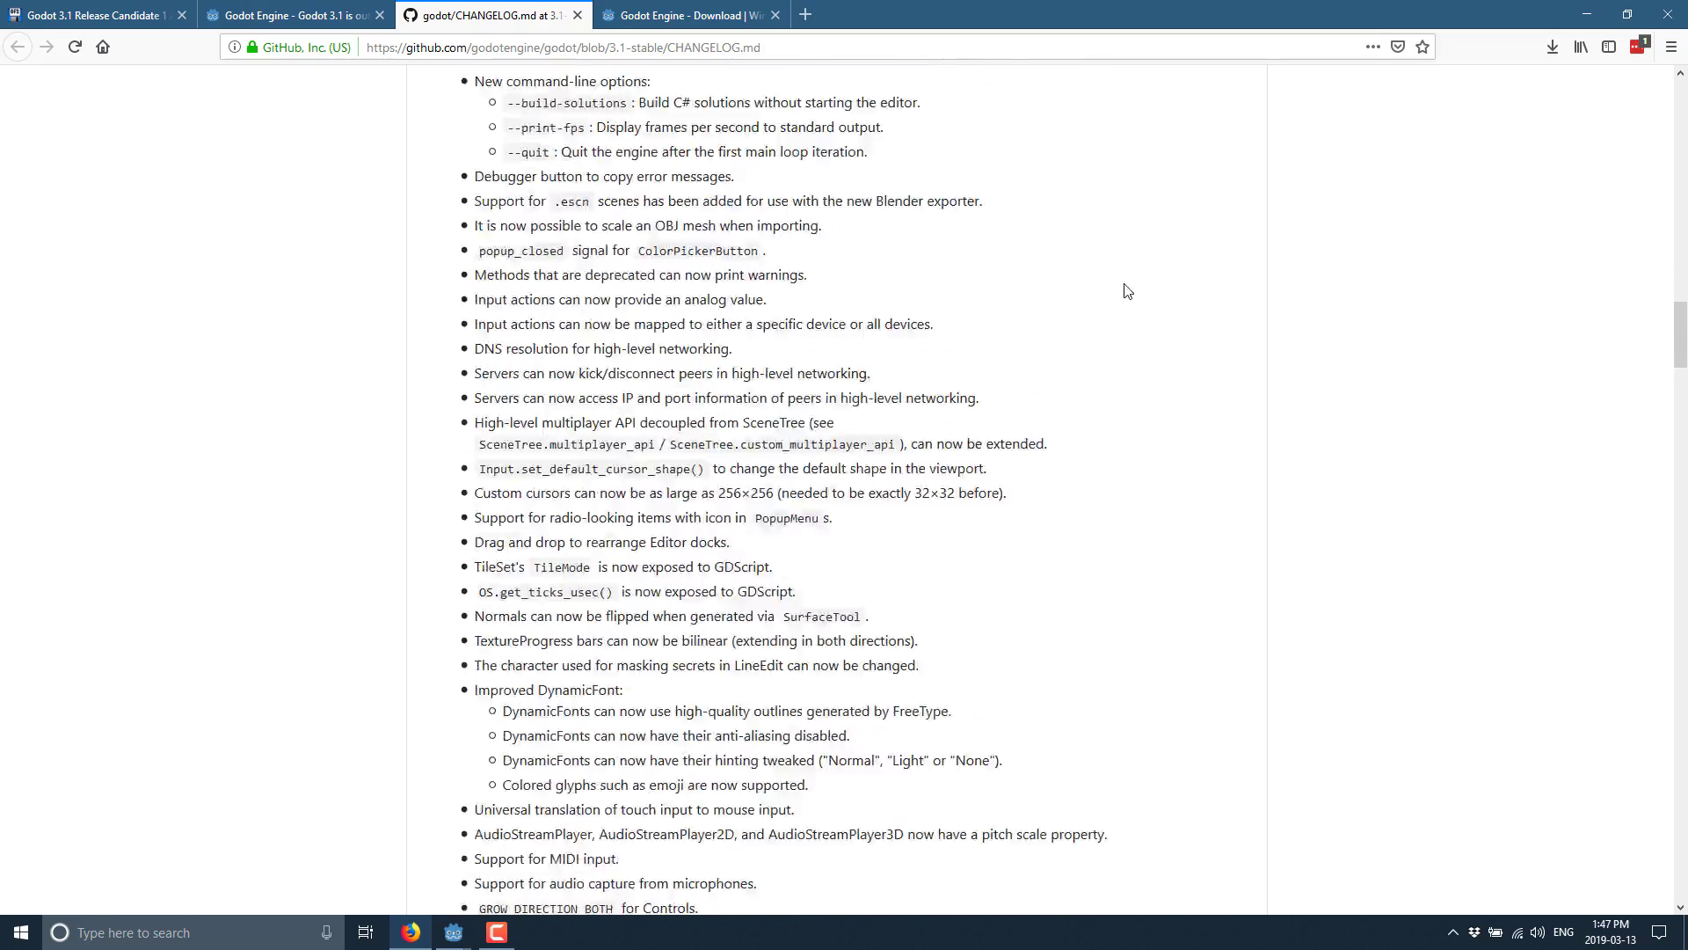
{"action": "scroll", "coordinate": [1111, 260], "scroll_direction": "down", "scroll_amount": 15}
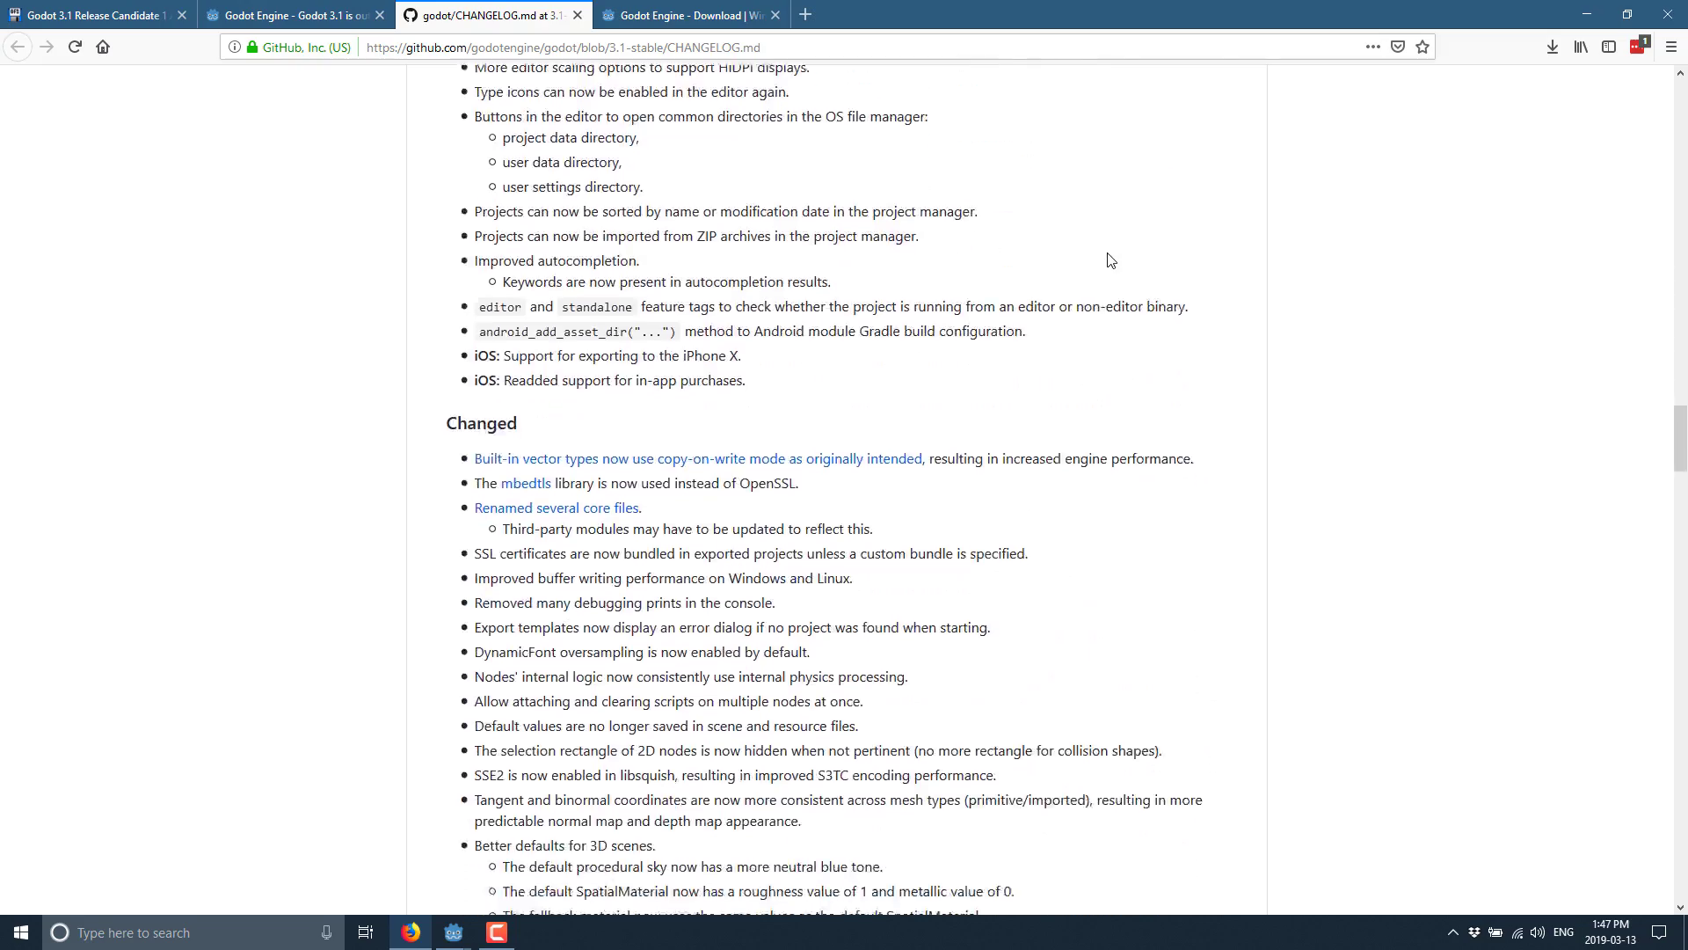
{"action": "scroll", "coordinate": [840, 327], "scroll_direction": "up", "scroll_amount": 6}
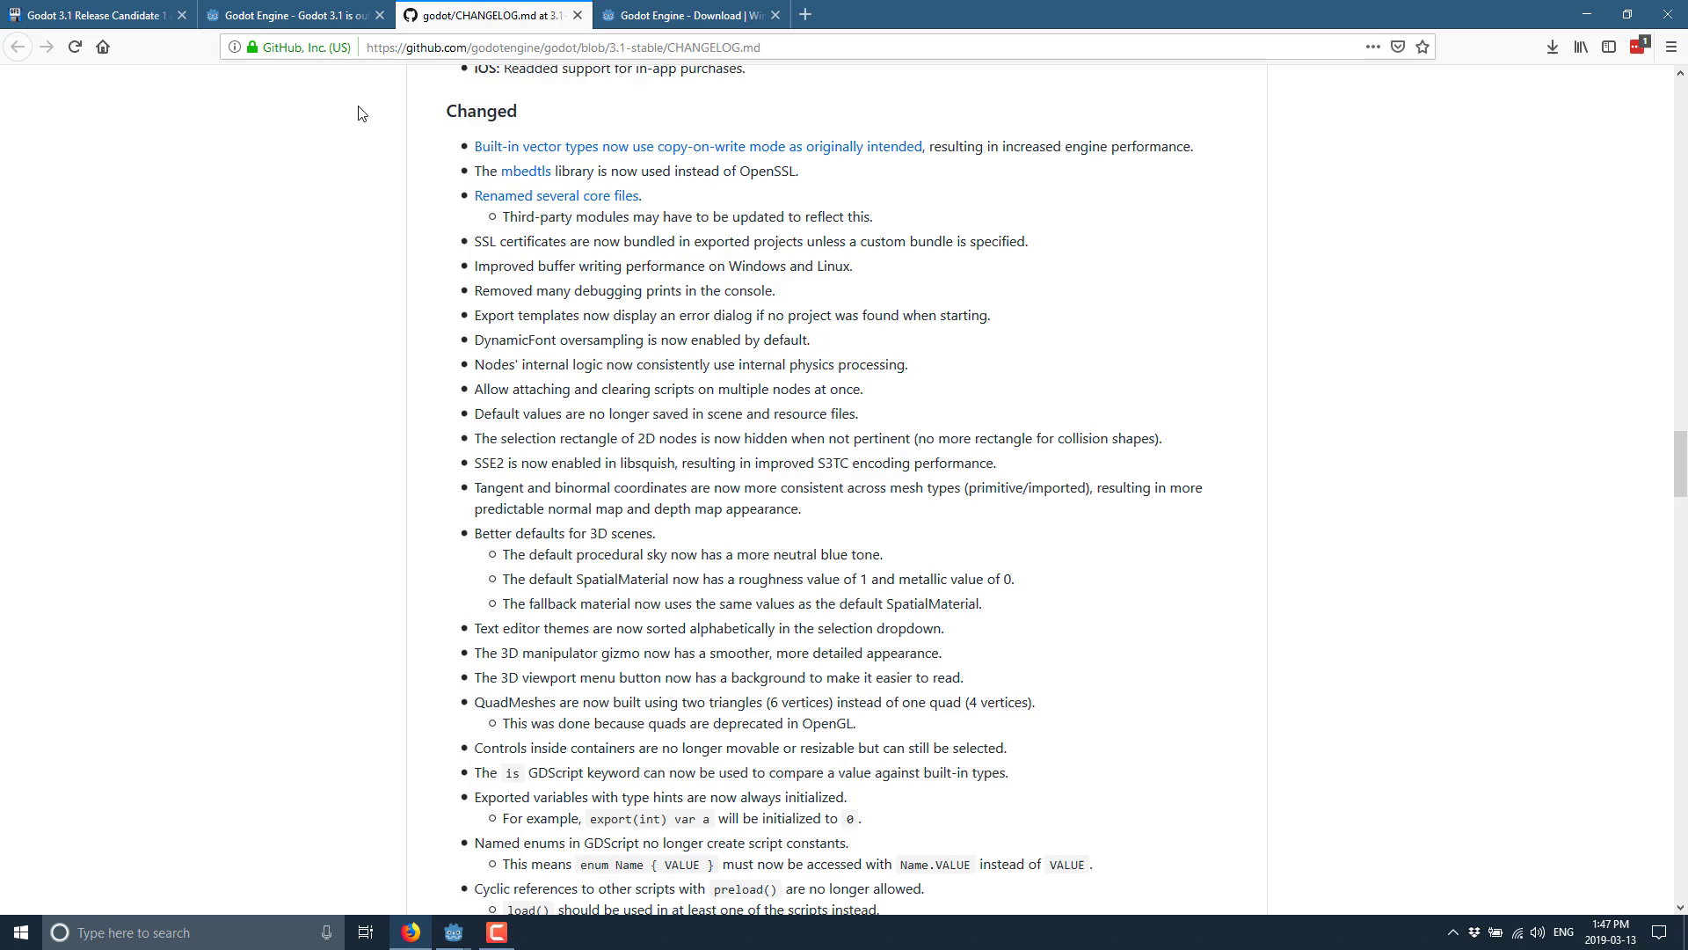
{"action": "scroll", "coordinate": [849, 370], "scroll_direction": "down", "scroll_amount": 8}
{"action": "scroll", "coordinate": [856, 377], "scroll_direction": "down", "scroll_amount": 10}
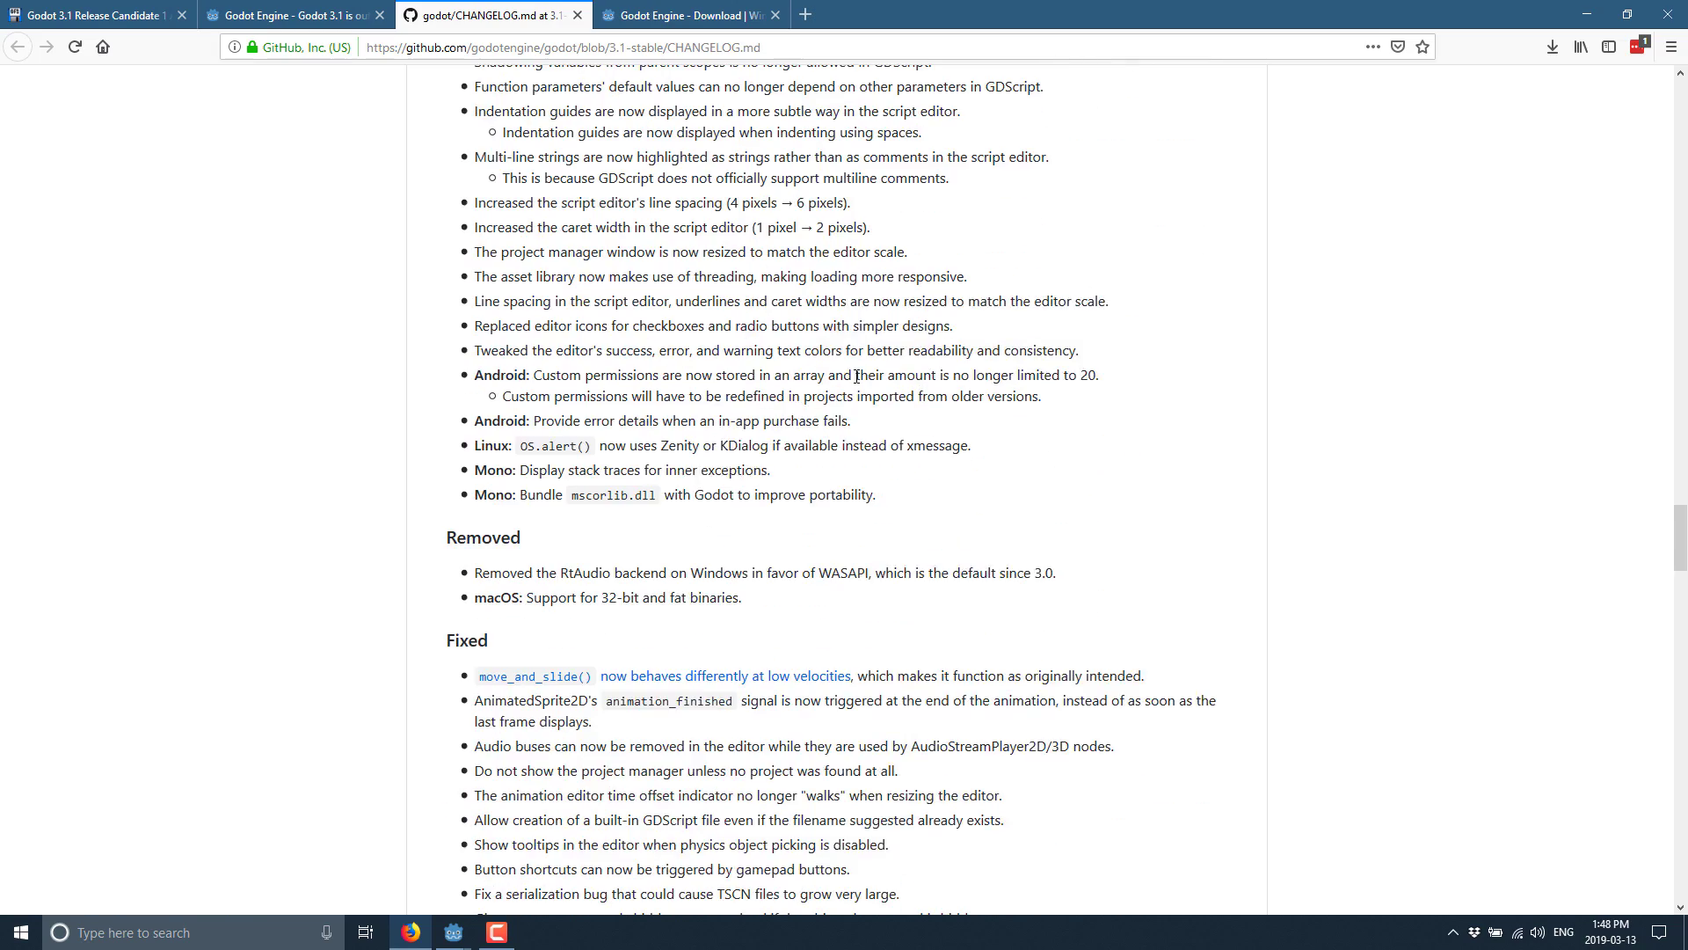
{"action": "scroll", "coordinate": [858, 378], "scroll_direction": "down", "scroll_amount": 3}
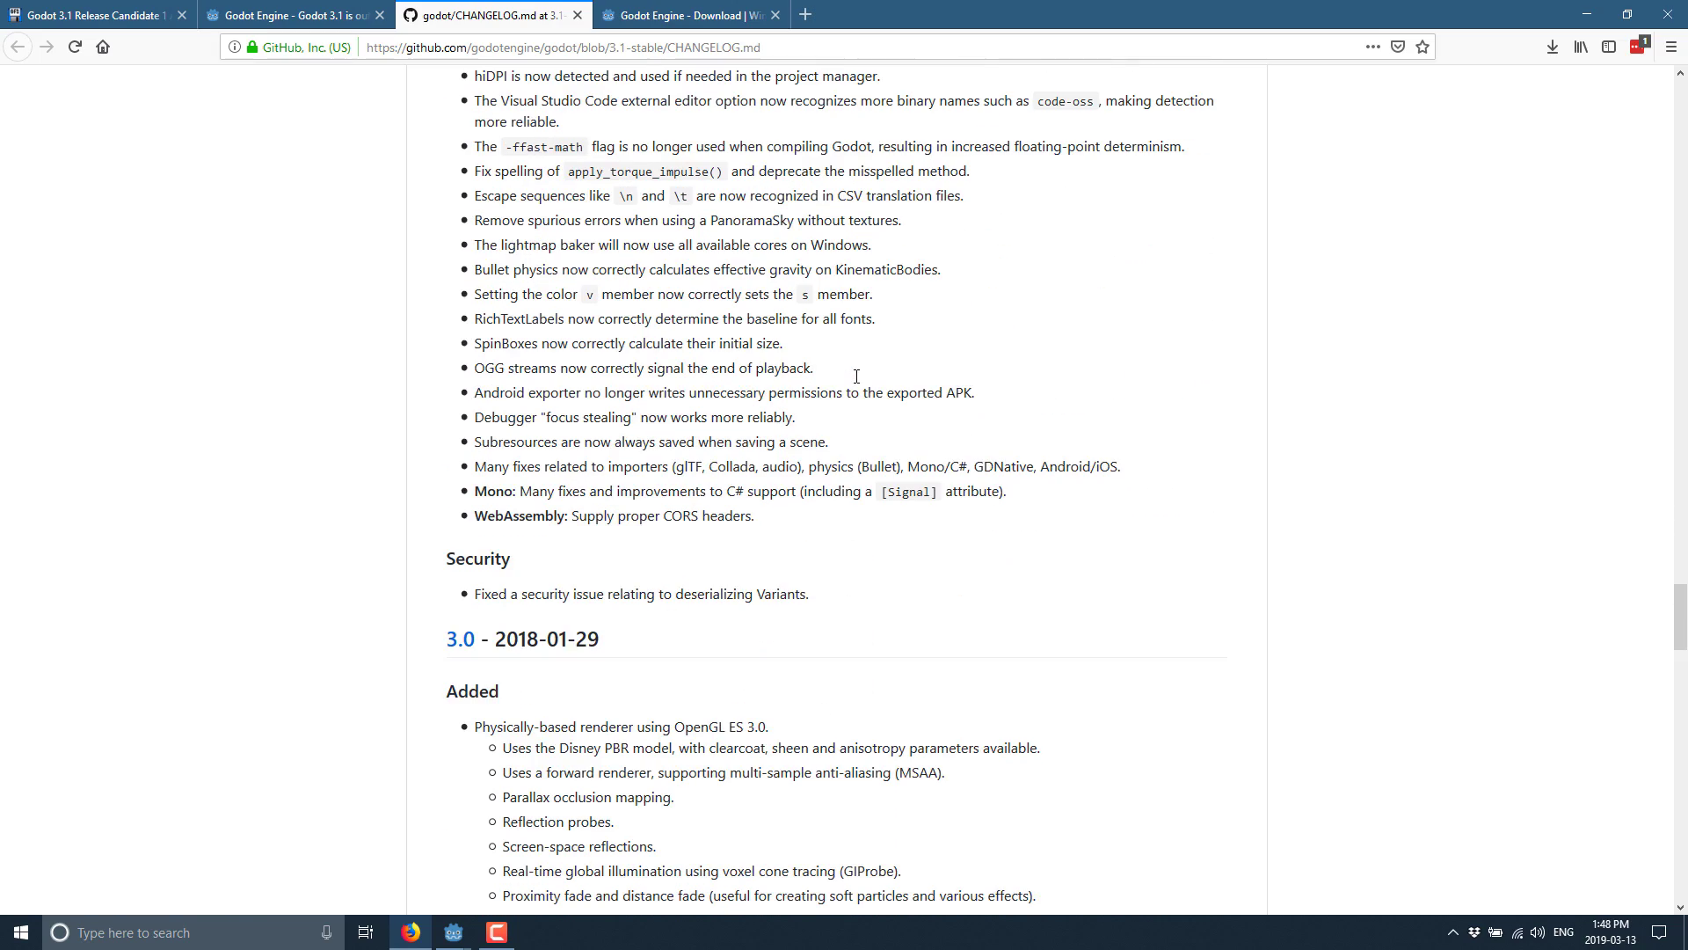
Scroll back up to the [3.1] – 2019-03-13 Added list.
{"action": "scroll", "coordinate": [866, 385], "scroll_direction": "up", "scroll_amount": 6}
{"action": "scroll", "coordinate": [879, 390], "scroll_direction": "up", "scroll_amount": 20}
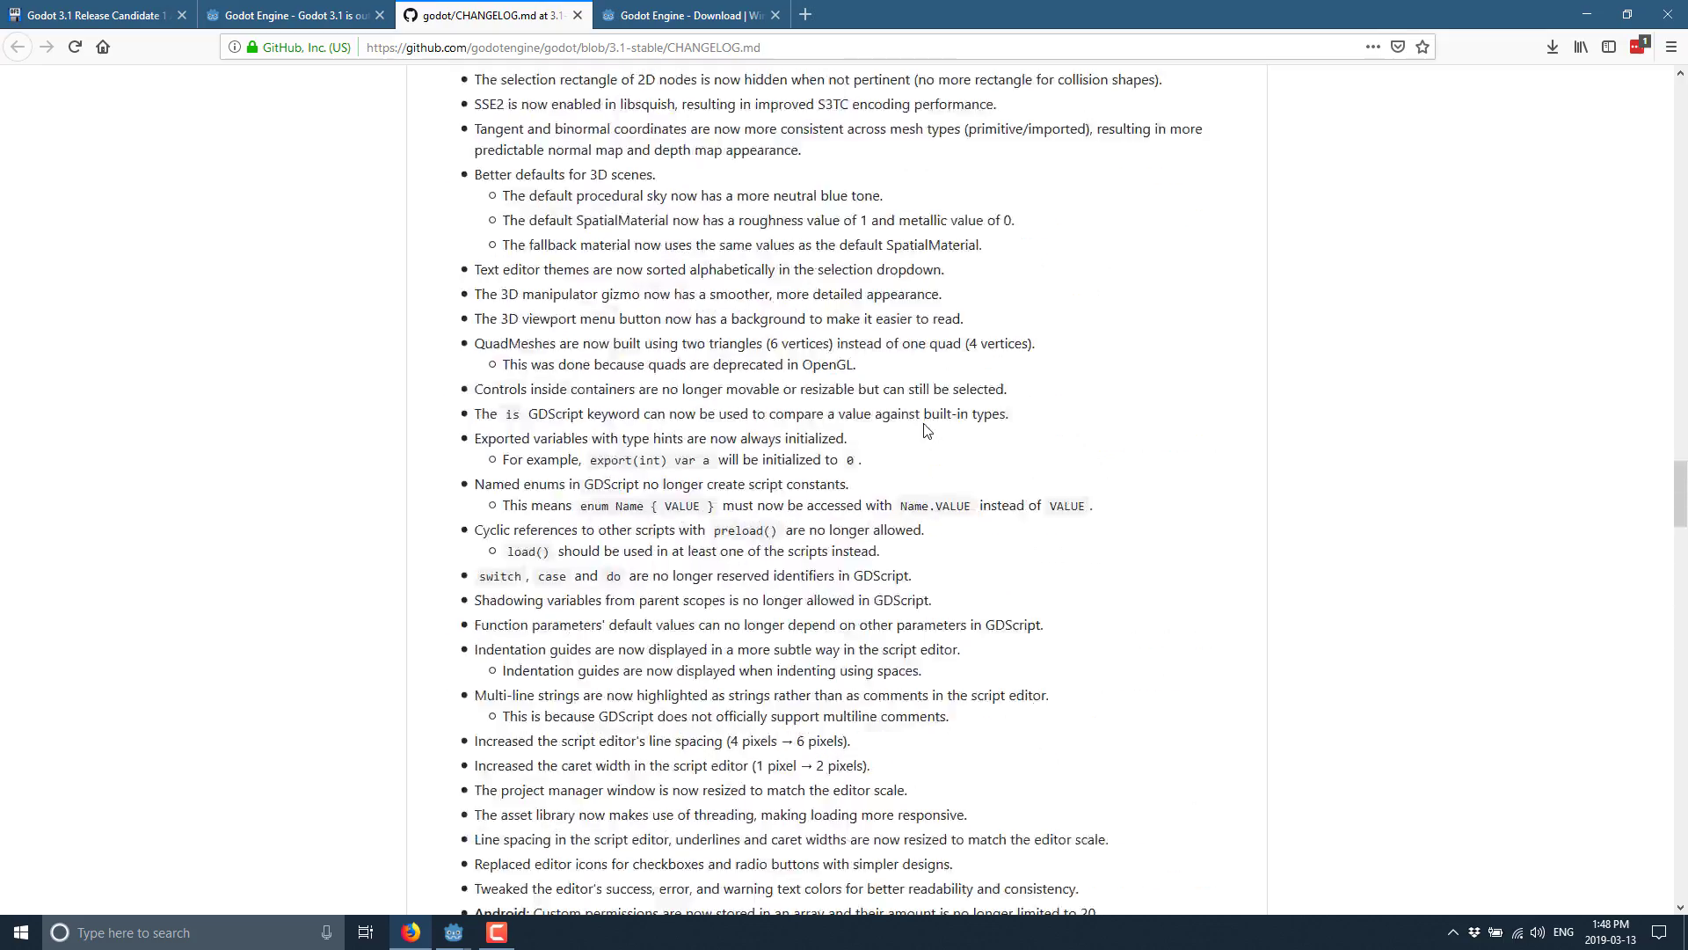
{"action": "scroll", "coordinate": [928, 396], "scroll_direction": "up", "scroll_amount": 20}
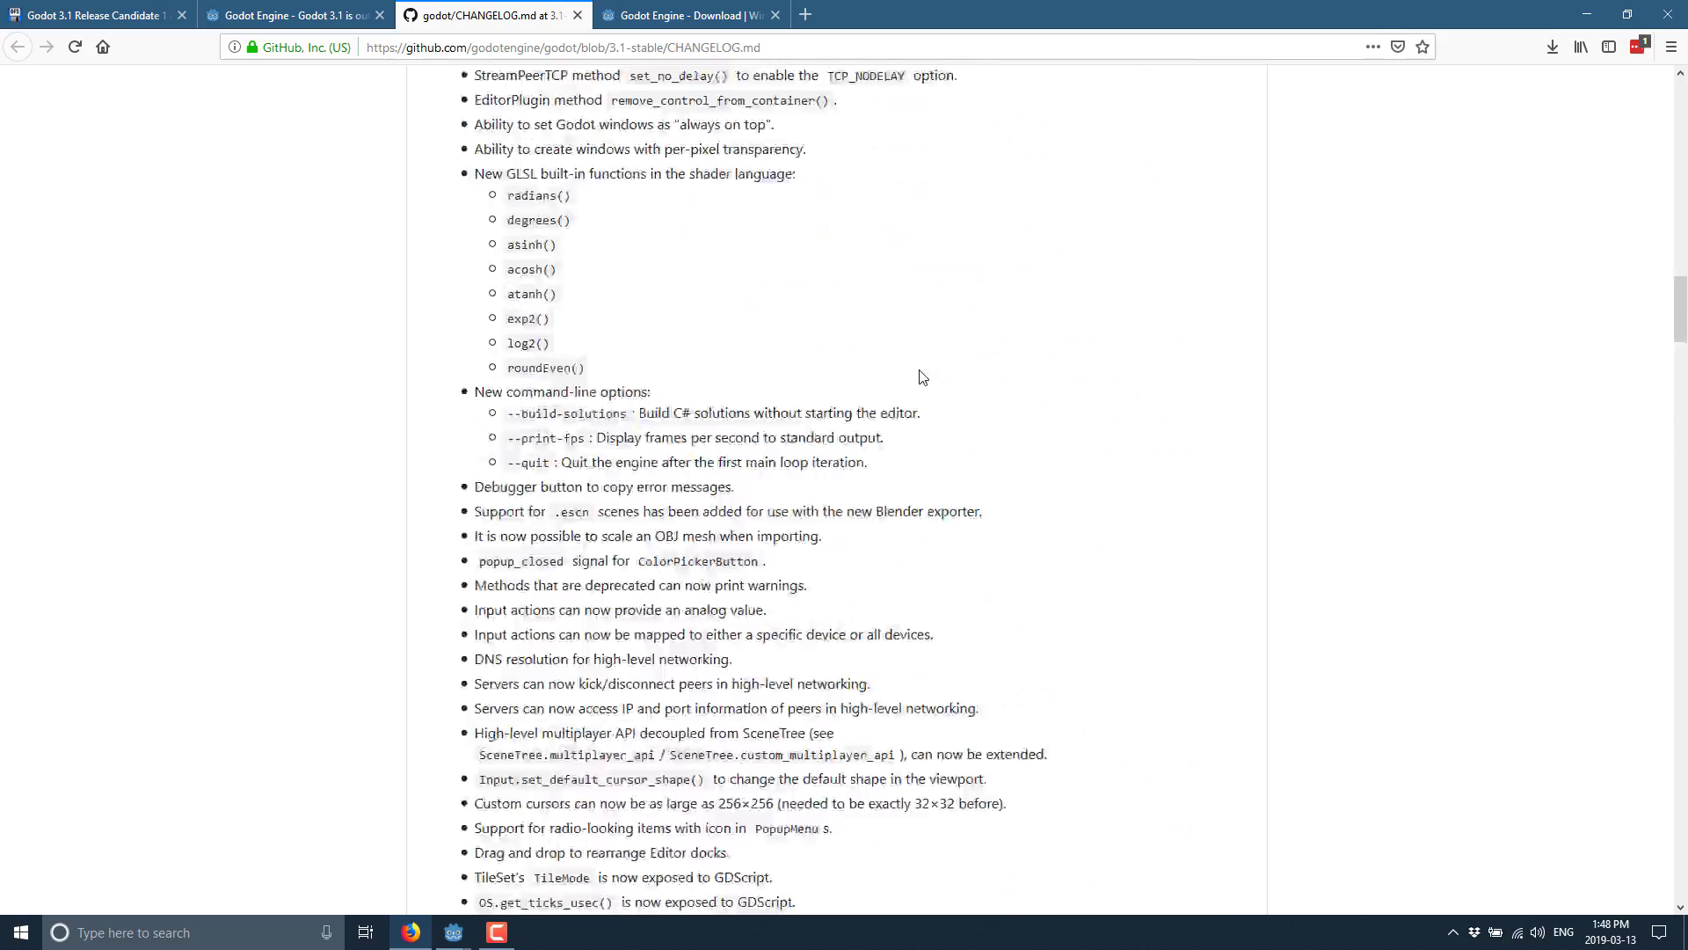
{"action": "scroll", "coordinate": [927, 392], "scroll_direction": "up", "scroll_amount": 10}
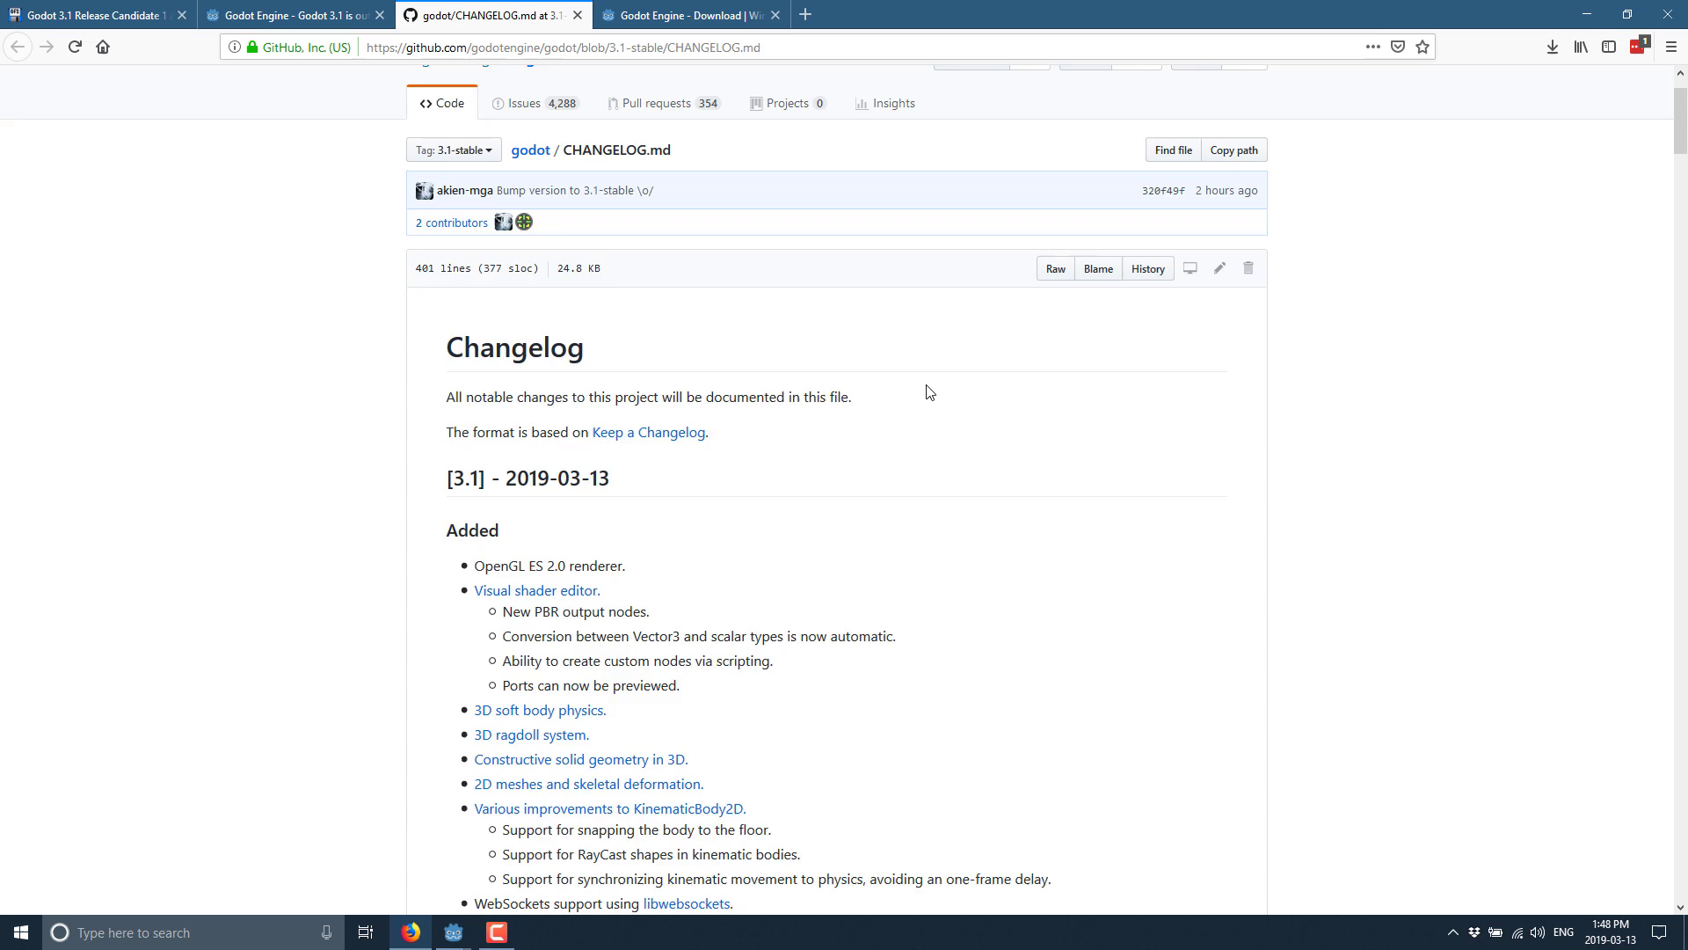